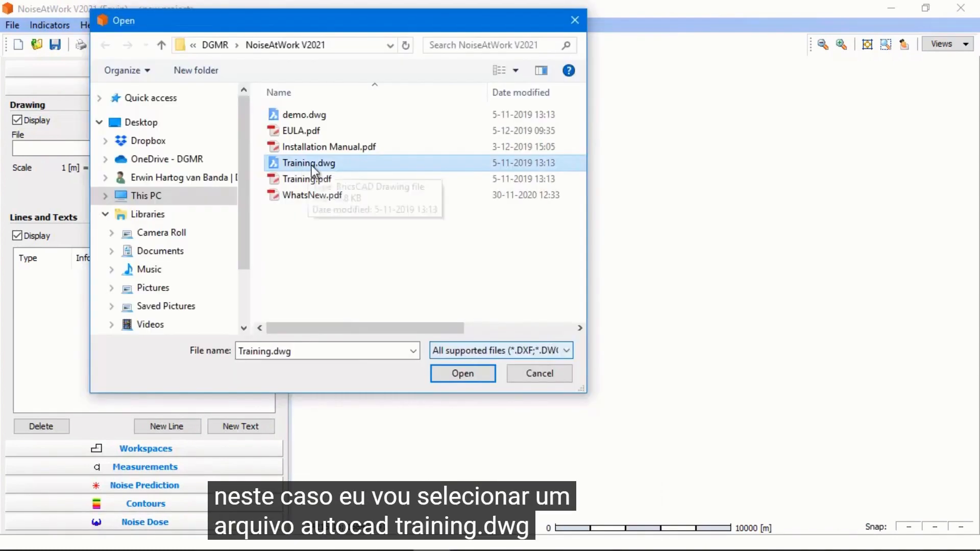
Open the Training.dwg file as the project's background drawing
click(480, 375)
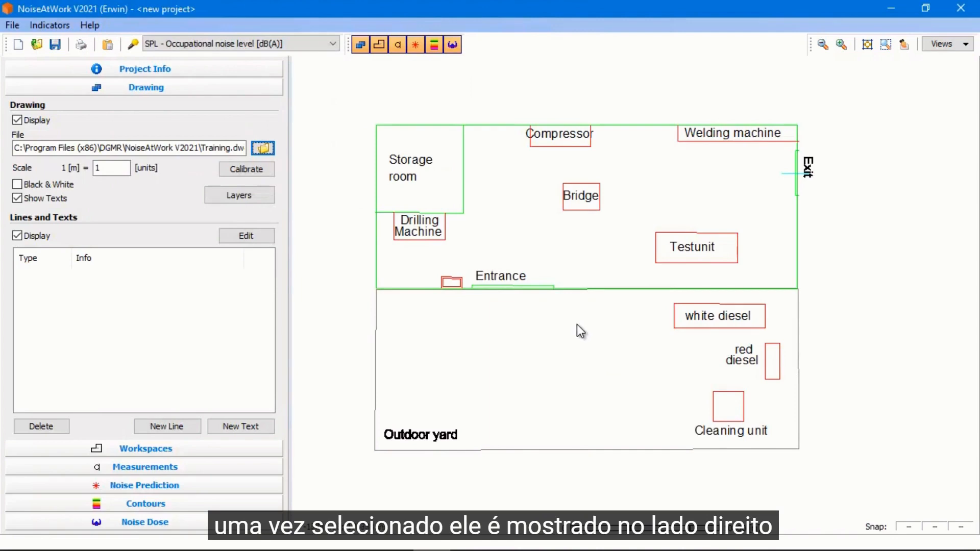
scroll(569, 330, up, 3)
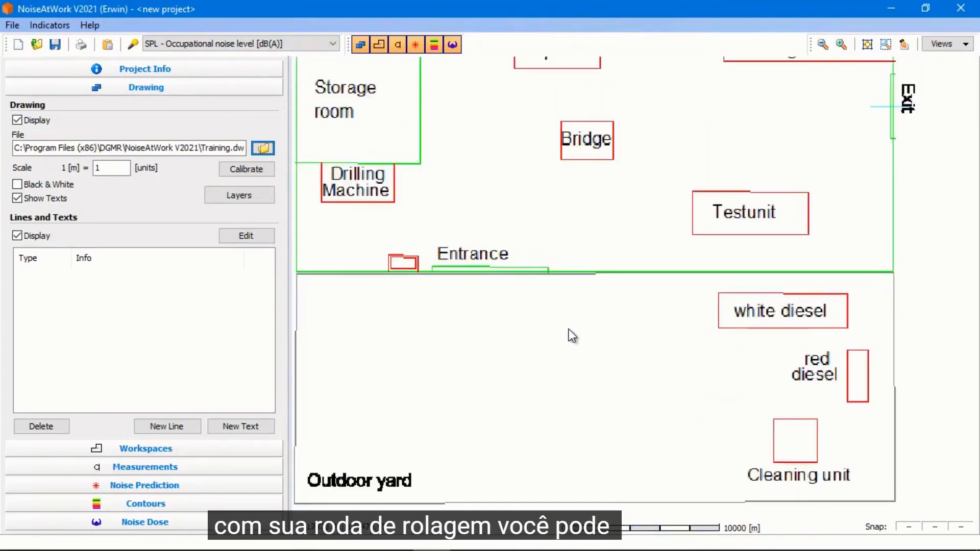
scroll(569, 329, down, 5)
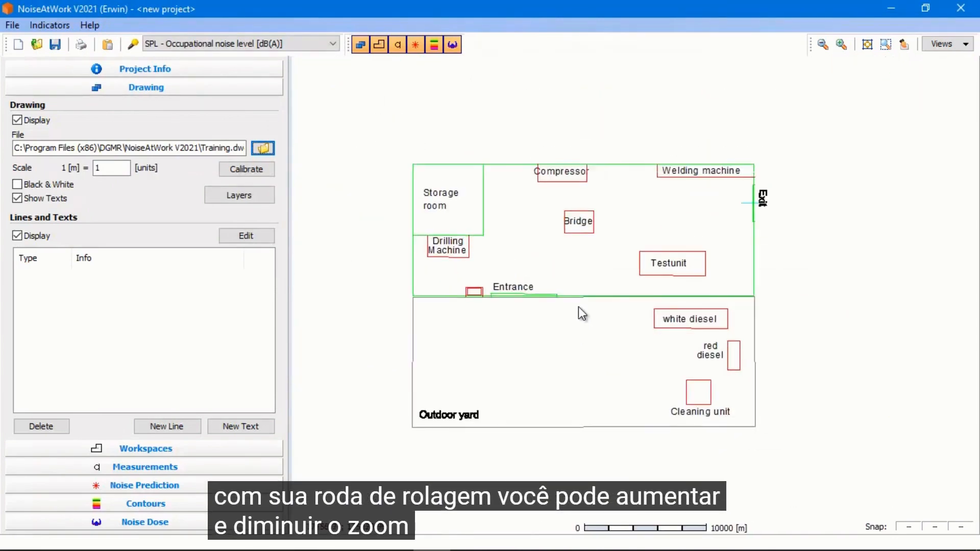
mouse_move(601, 329)
mouse_down()
mouse_move(498, 335)
mouse_move(733, 322)
mouse_move(571, 325)
mouse_move(602, 326)
mouse_up()
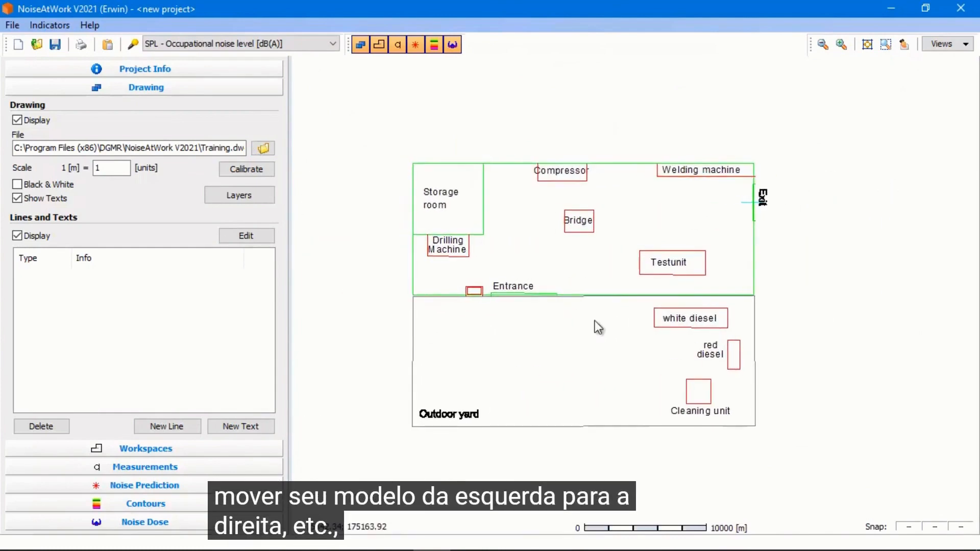
scroll(595, 321, up, 2)
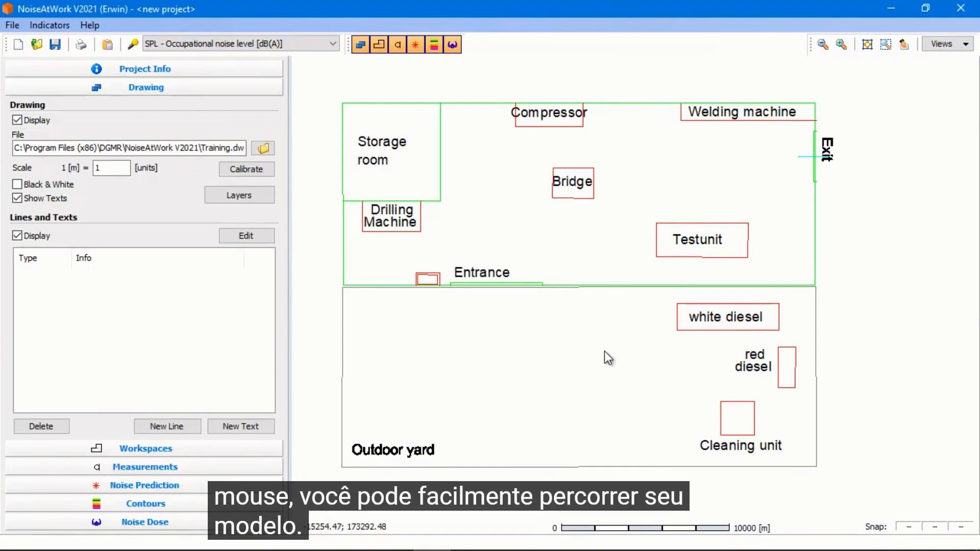
Switch snapping to CAD and outline a new workspace around the indoor hall, leaving out the storage room
click(225, 450)
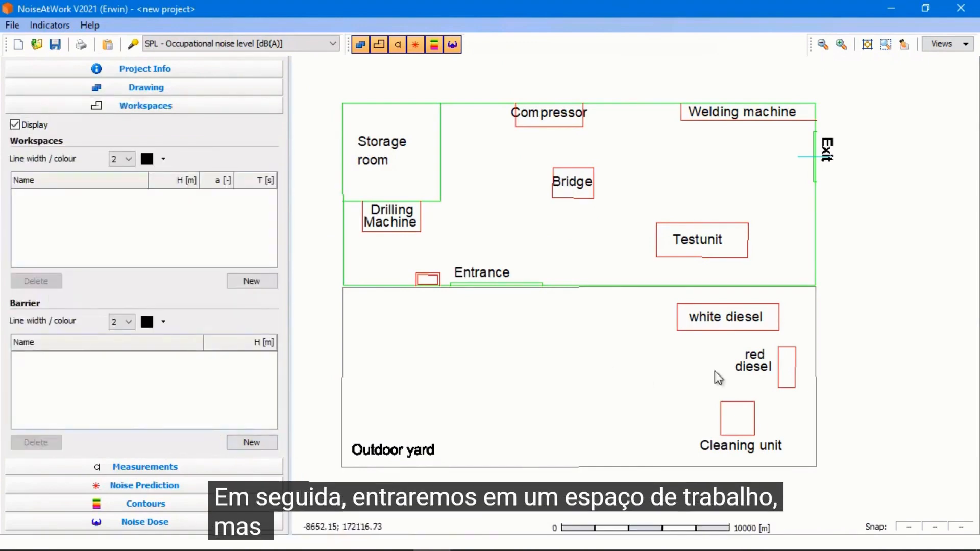
click(935, 527)
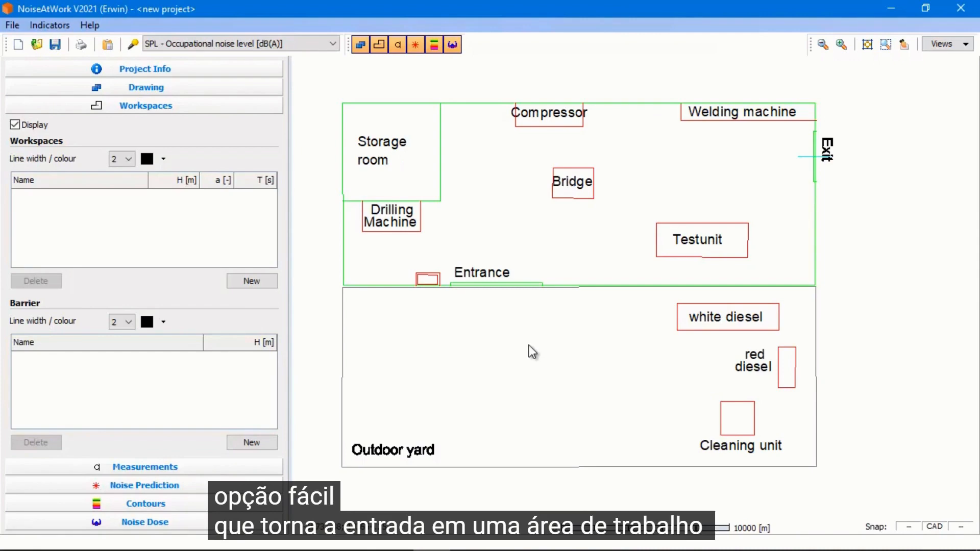
click(247, 280)
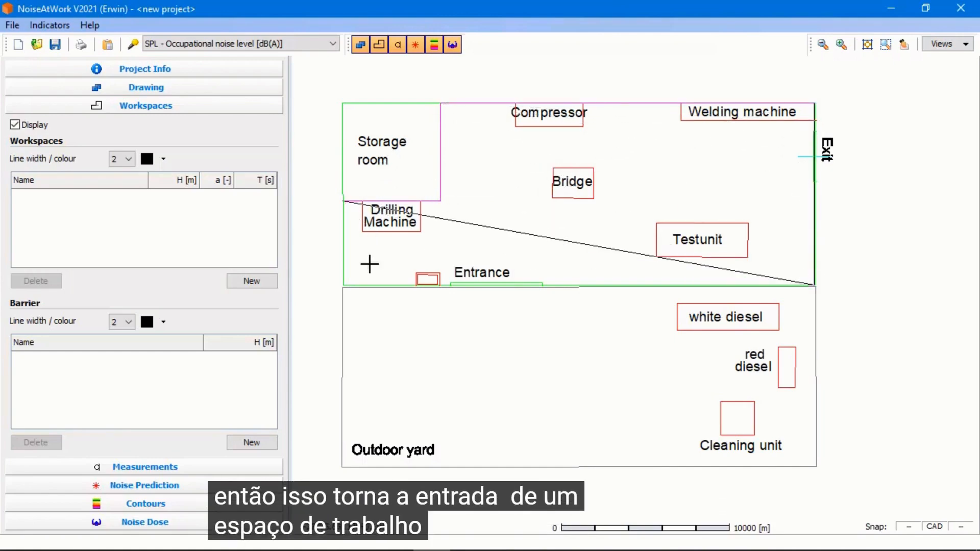
double_click(343, 284)
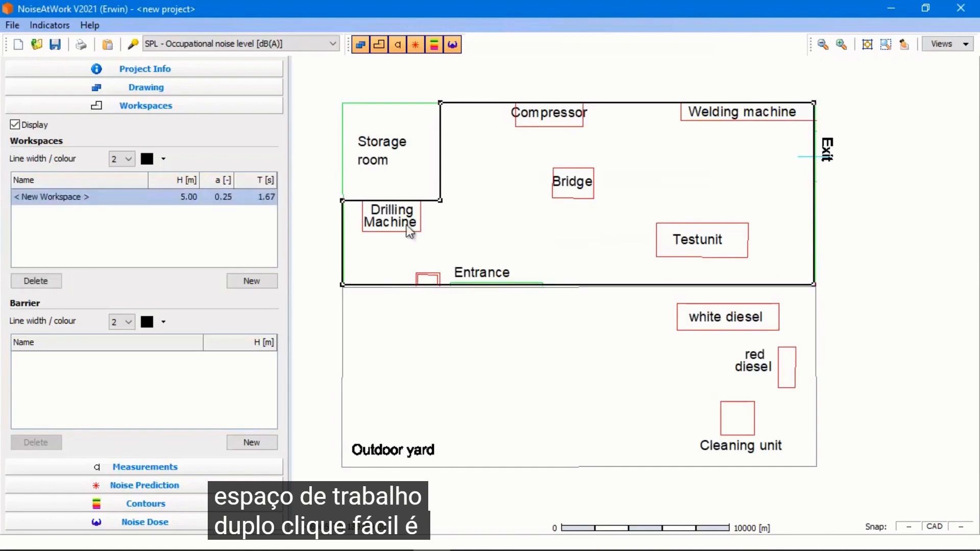
Outline a second new workspace around the outdoor yard
click(513, 238)
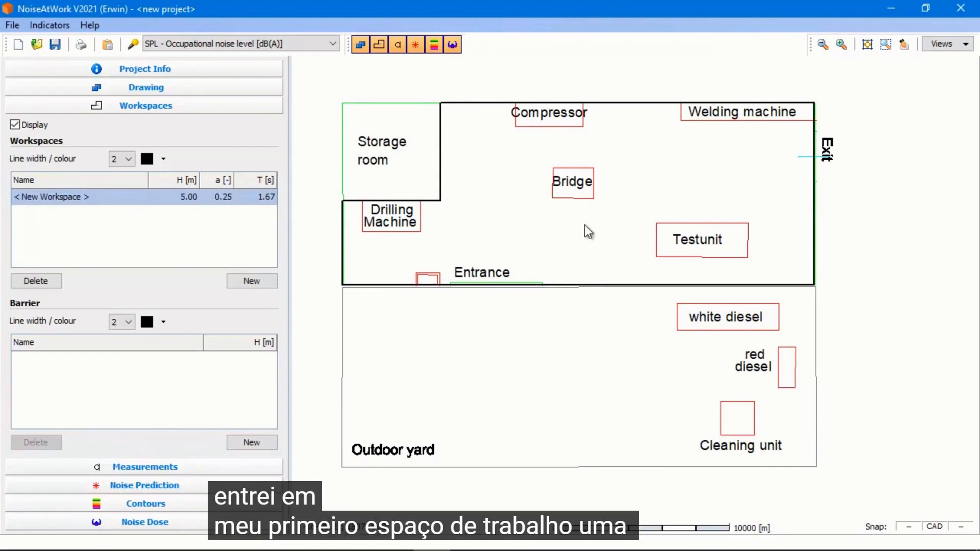
click(255, 280)
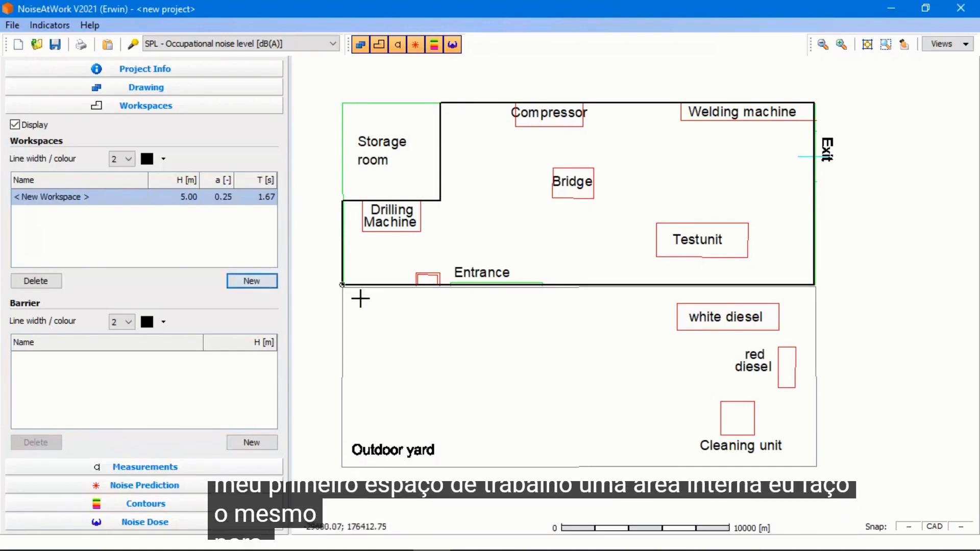
click(343, 286)
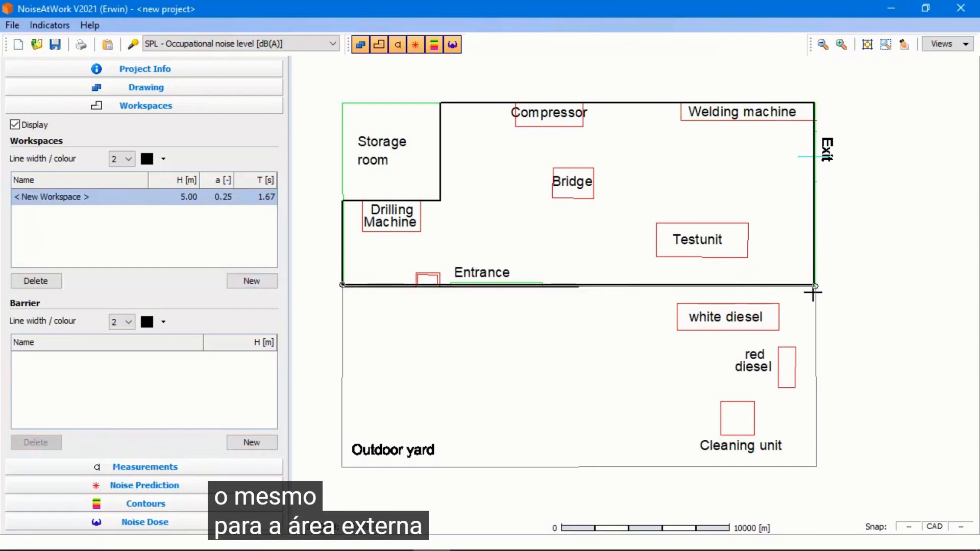
click(815, 466)
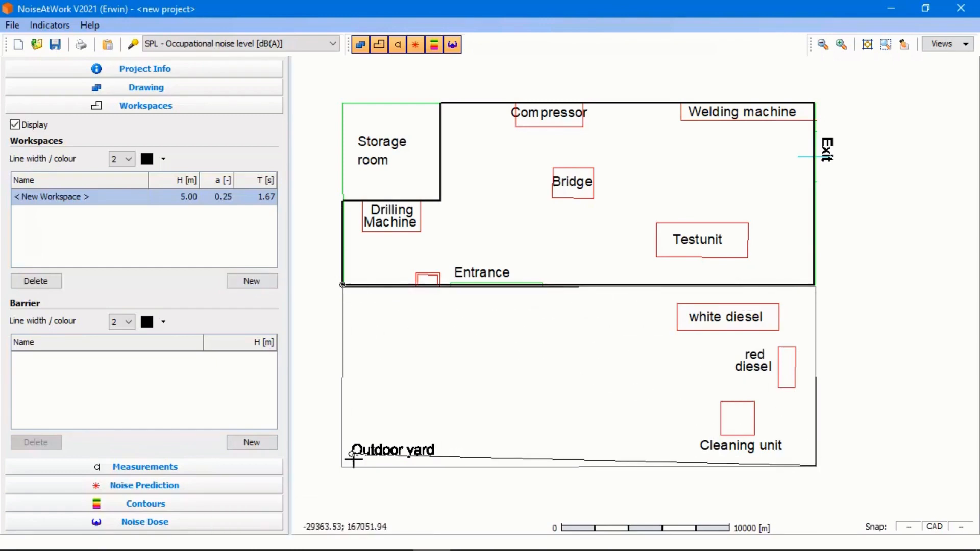
double_click(343, 466)
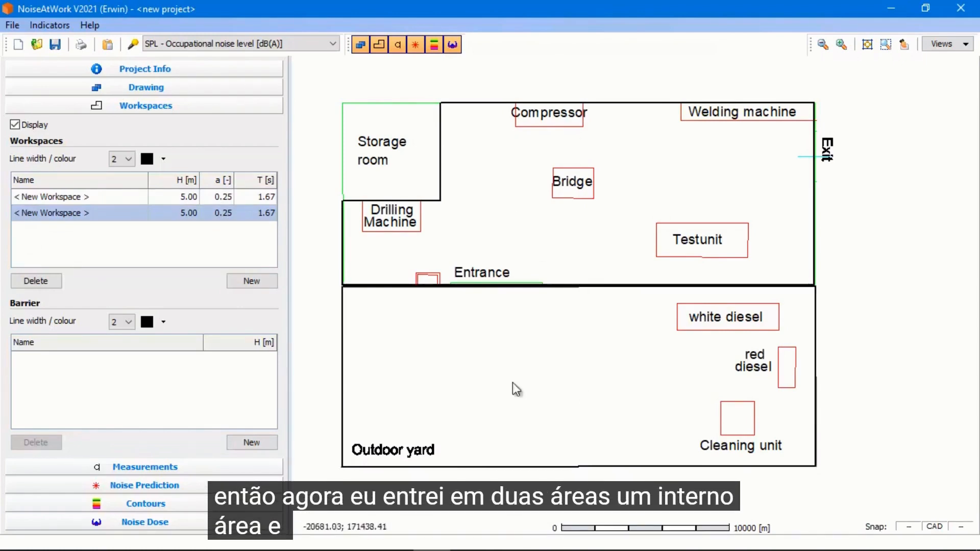
Set the measurements' Label 1 to show the point number No
click(237, 467)
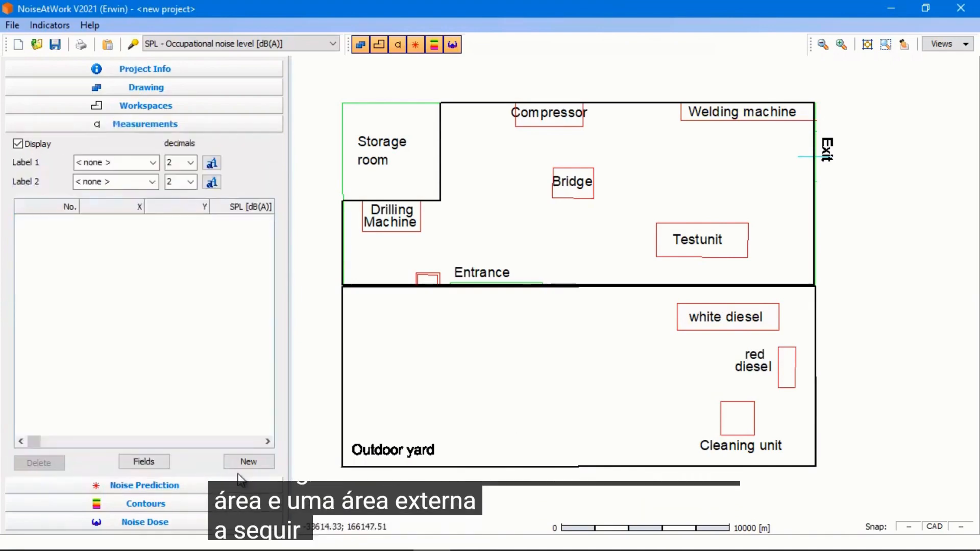
click(153, 163)
click(103, 186)
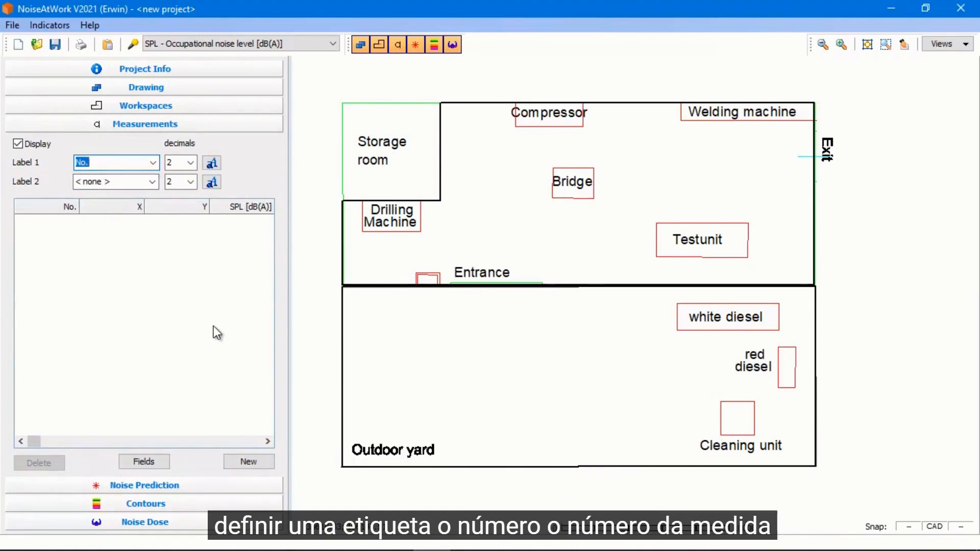
Place five new measurement positions spread across the indoor hall
click(250, 463)
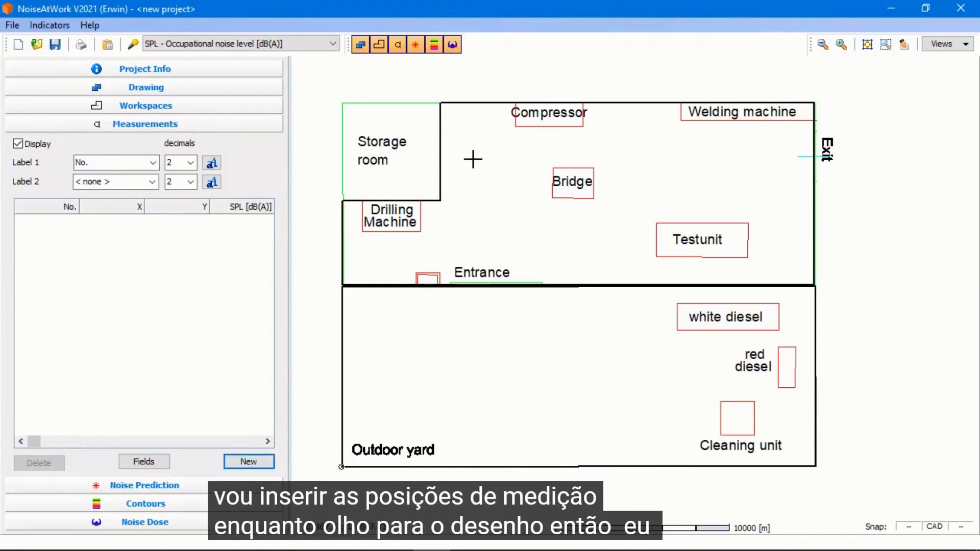
click(469, 149)
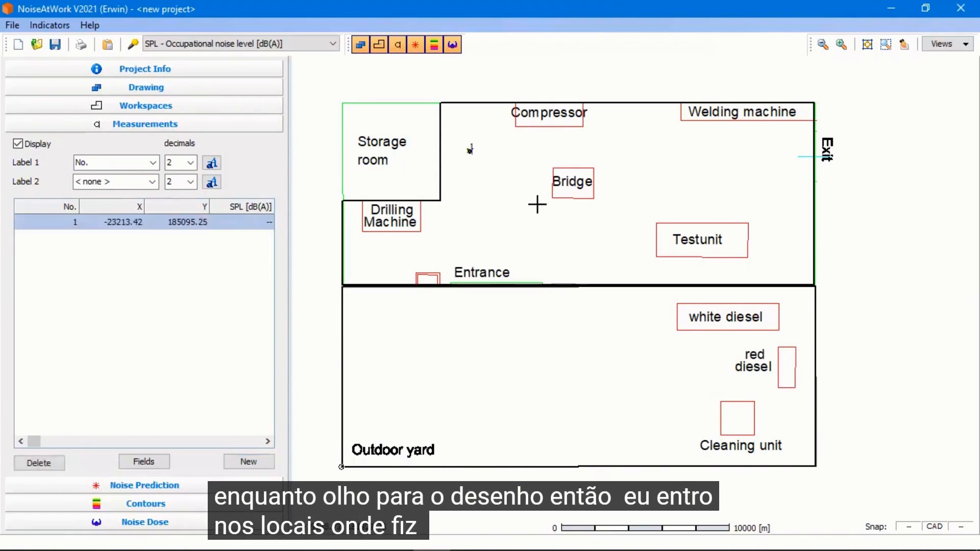
click(615, 147)
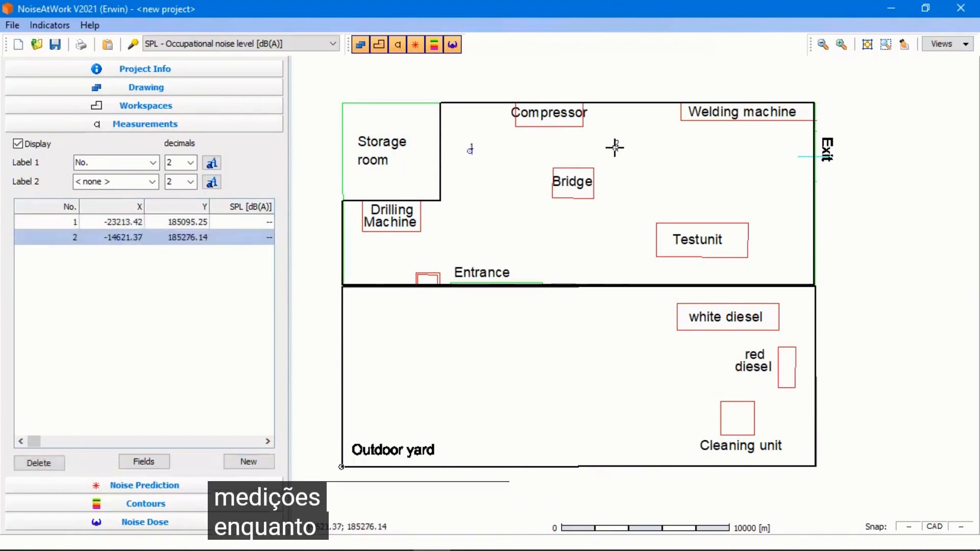
click(768, 202)
click(591, 248)
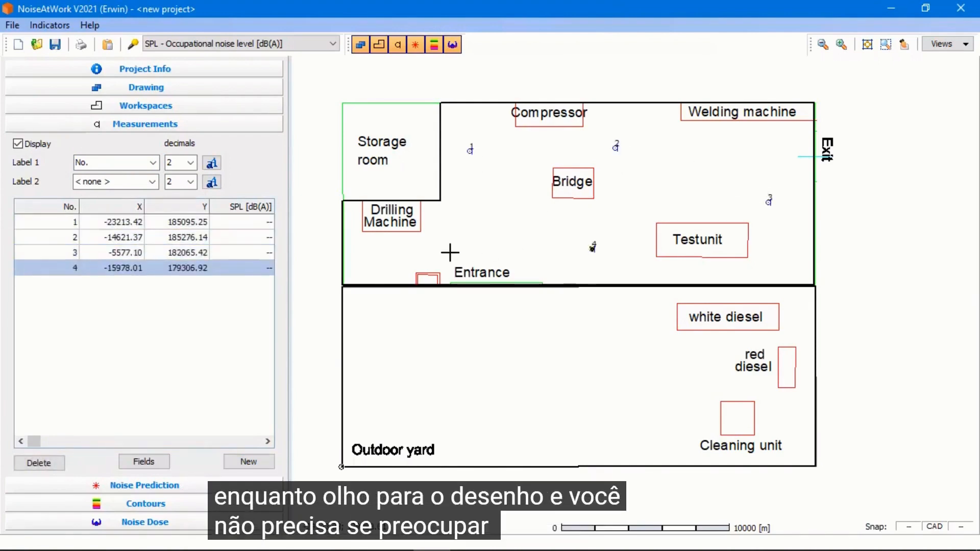
click(435, 248)
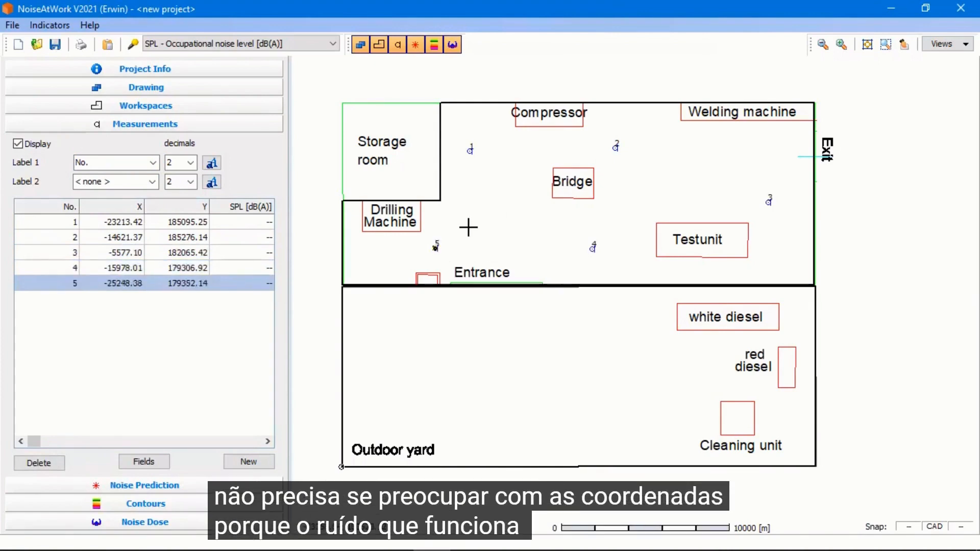
Place four more measurement positions in the outdoor yard and stop entering positions
click(385, 318)
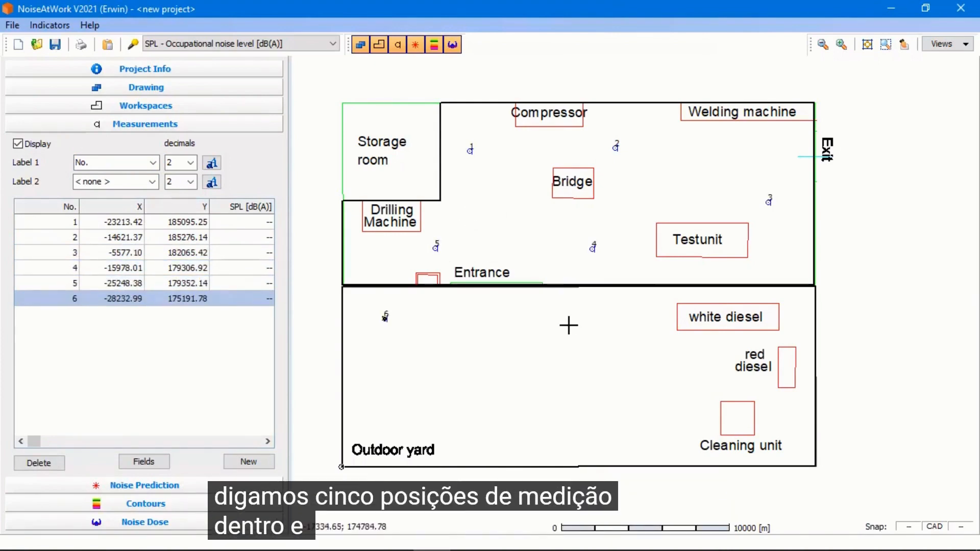
click(570, 323)
click(669, 410)
click(491, 416)
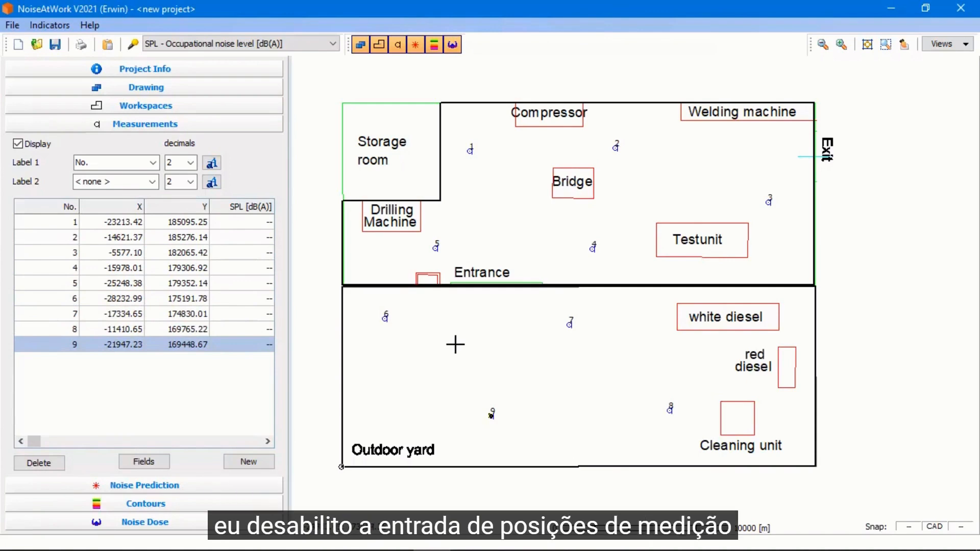
right_click(455, 344)
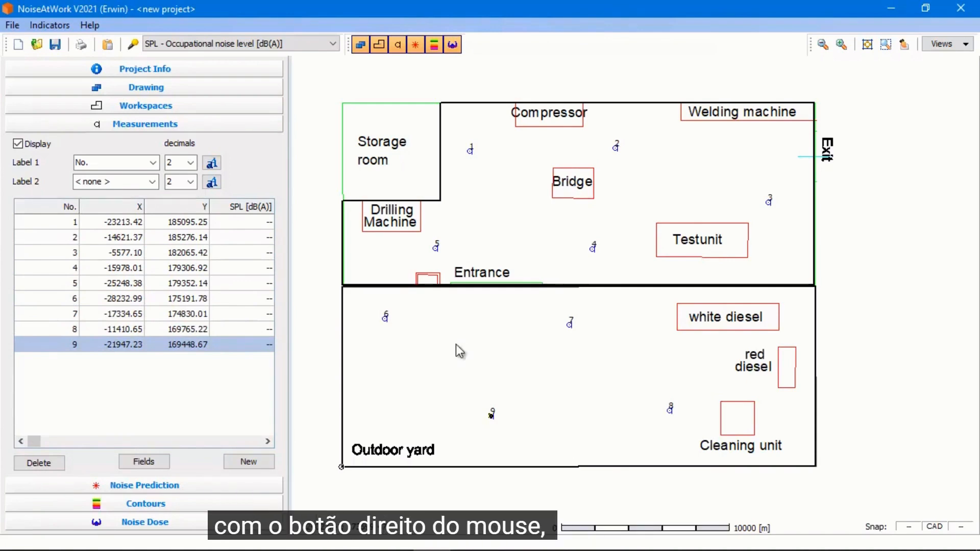
Enter SPL values of 84, 85 and 86 dB(A) for measurement points 1 to 3
click(253, 225)
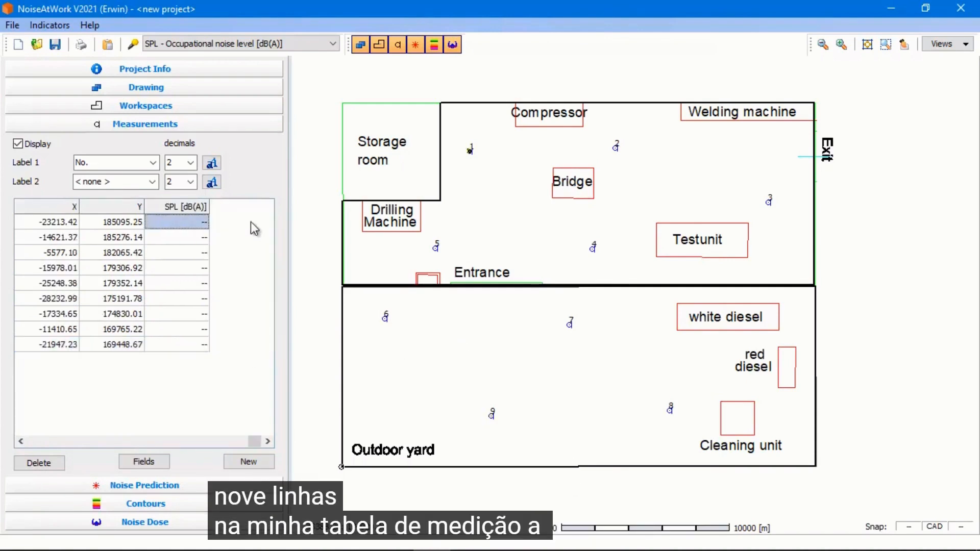
click(190, 224)
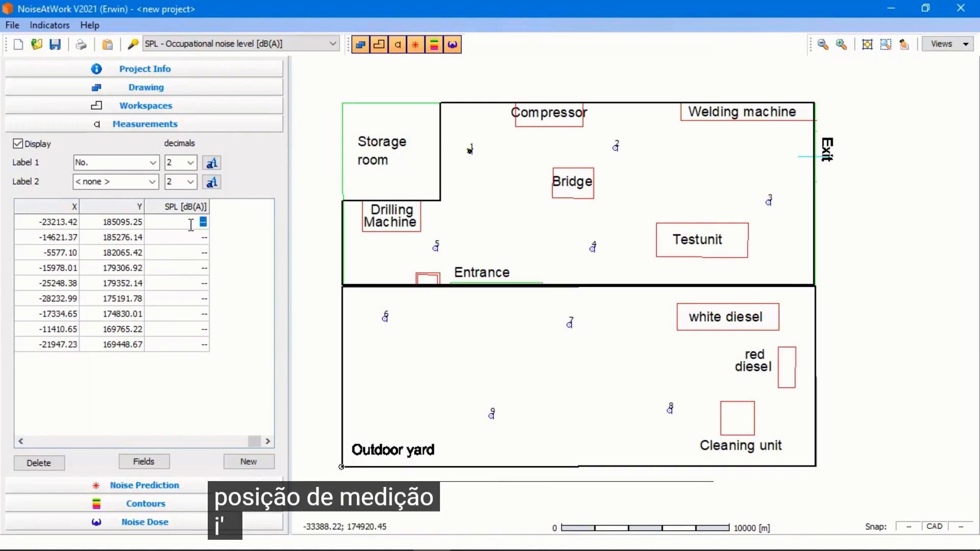
text(84)
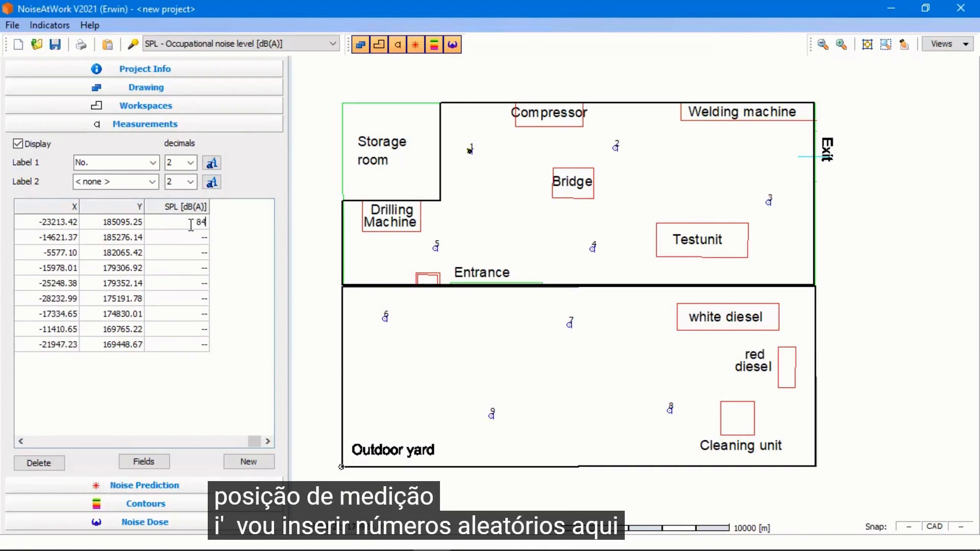
key(Return)
text(8)
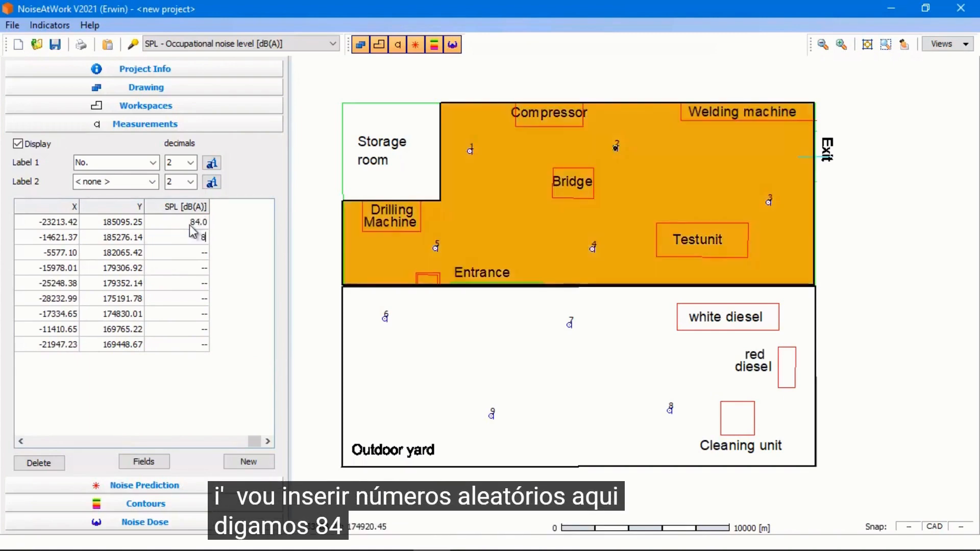
text(5)
key(Return)
text(9)
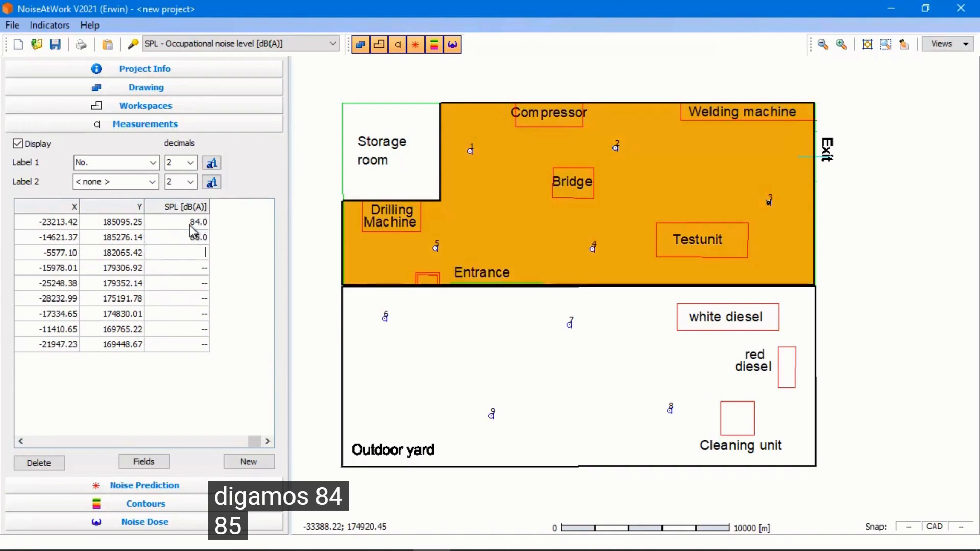
text(6)
key(Return)
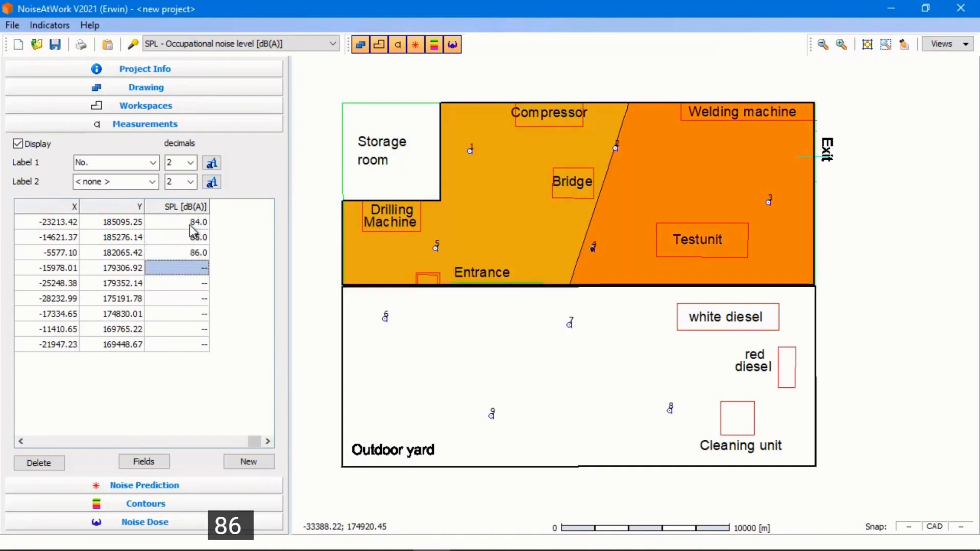
Enter SPL values of 89, 85 and 80 dB(A) for measurement points 4 to 6
text(89)
key(Return)
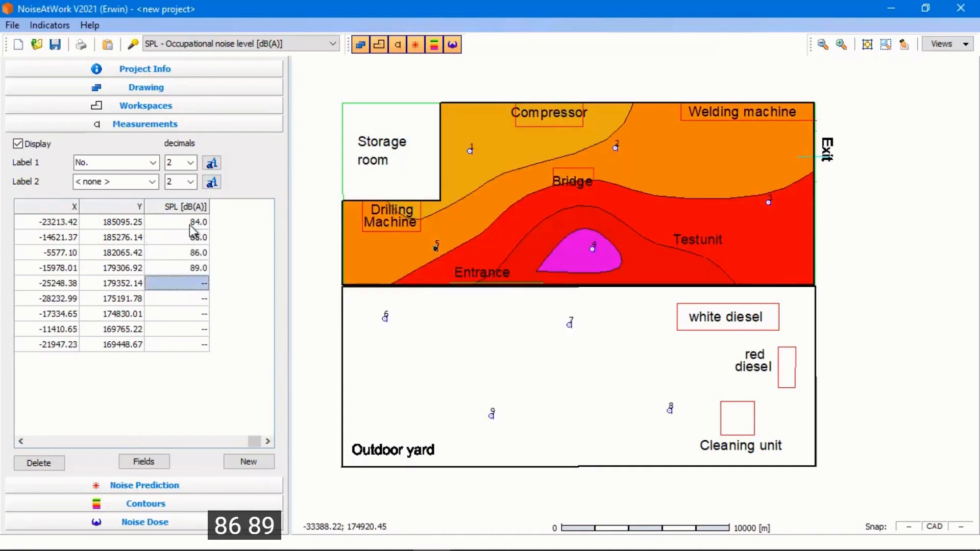
text(85)
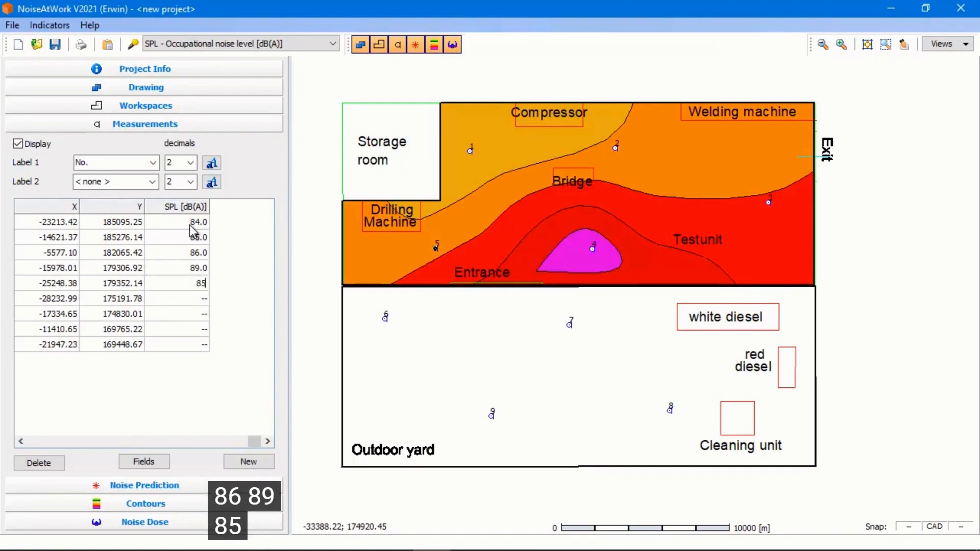
key(Return)
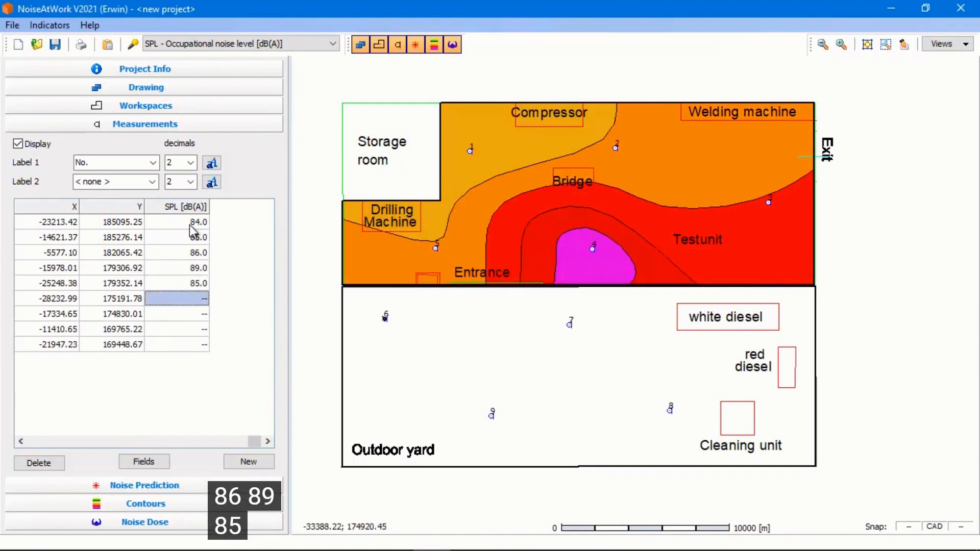
text(80)
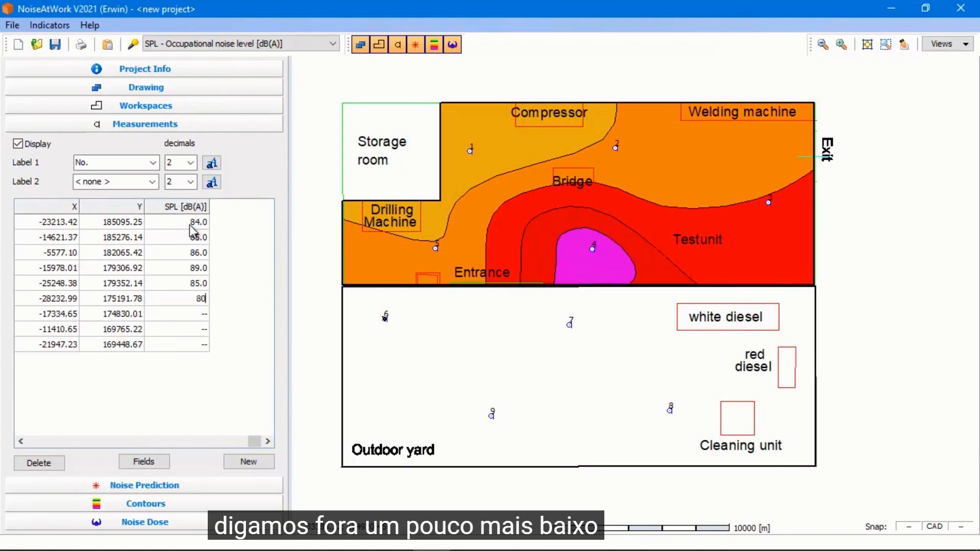
key(Return)
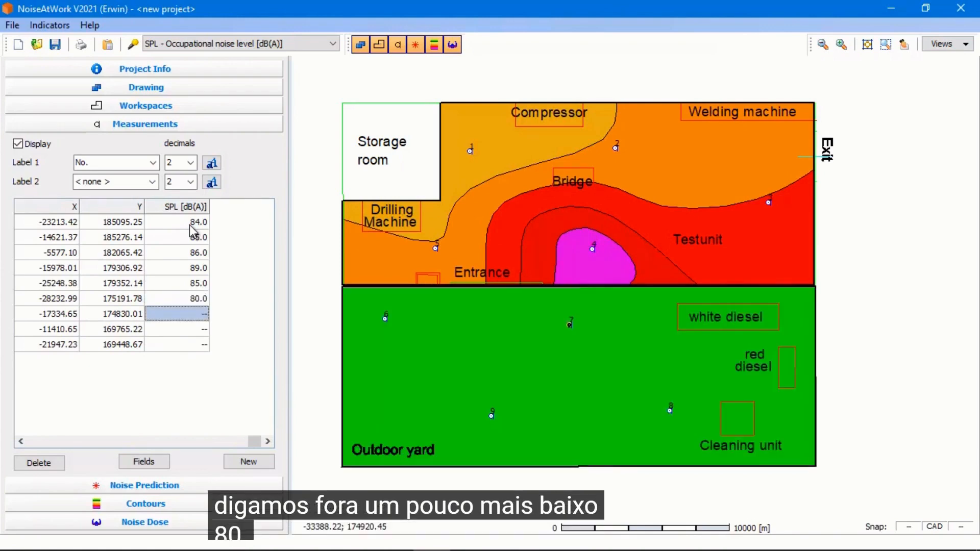
Enter SPL values of 82, 83 and 81 dB(A) for measurement points 7 to 9
text(82)
key(Return)
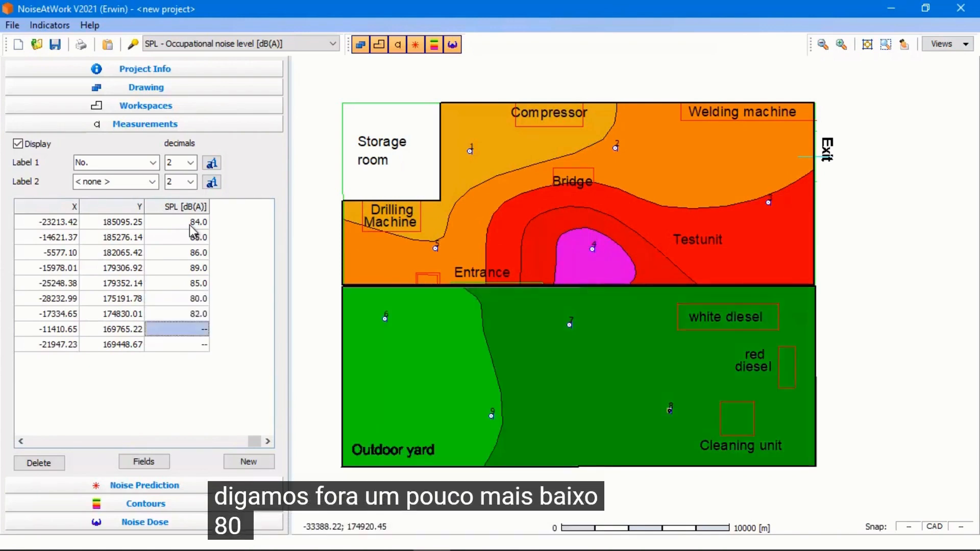
text(83)
key(Return)
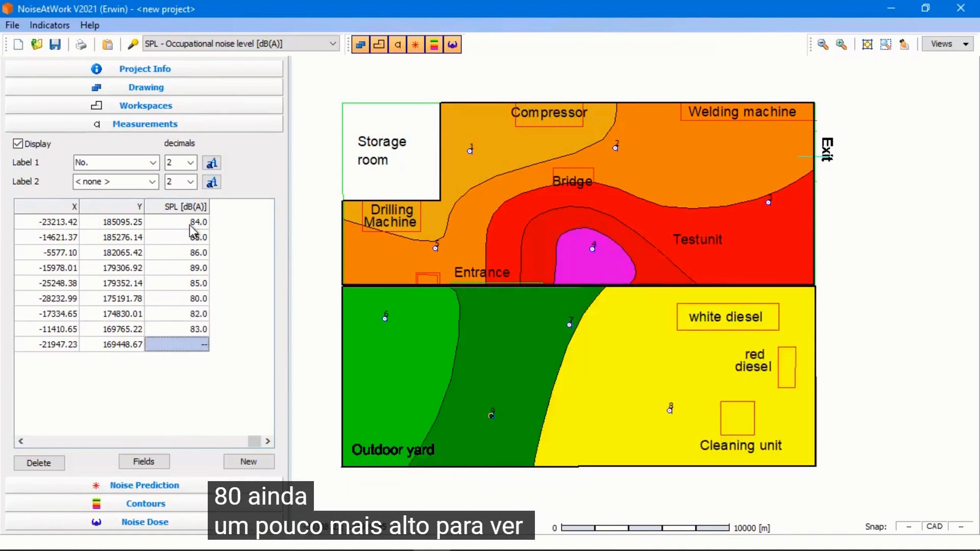
text(81)
key(Up)
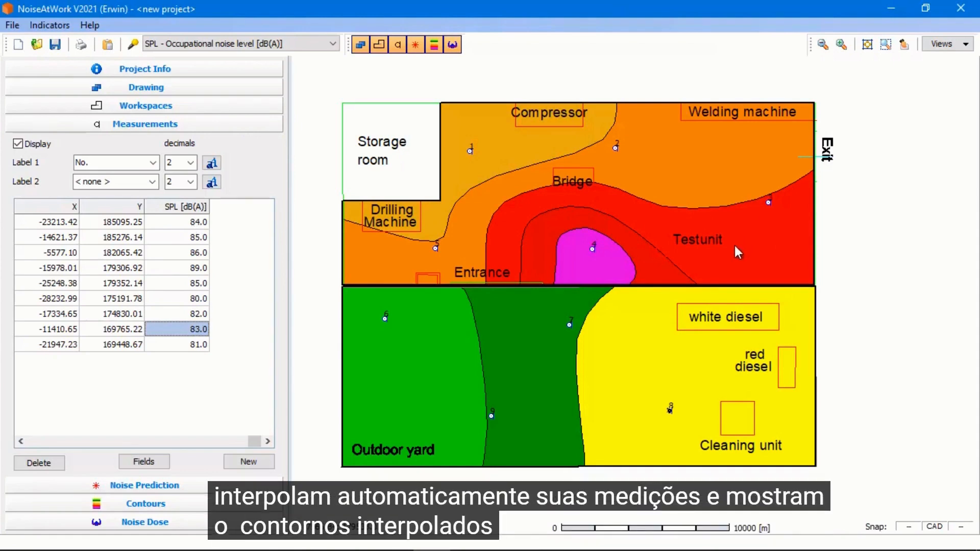
Switch to Excel, copy the nine SPL values in cells G8 to G16, and paste them into the SPL column from point 1
click(193, 344)
click(195, 224)
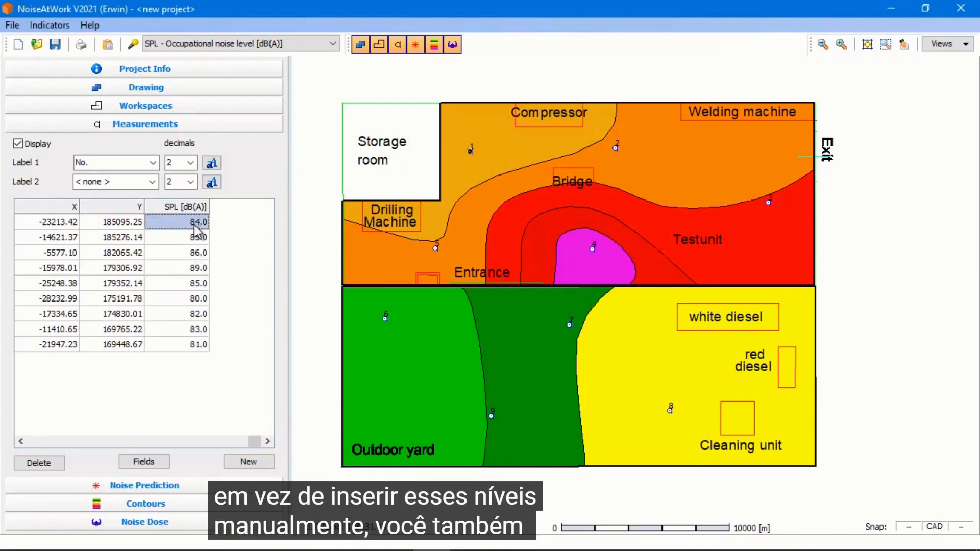
key(alt+Tab)
key(Tab)
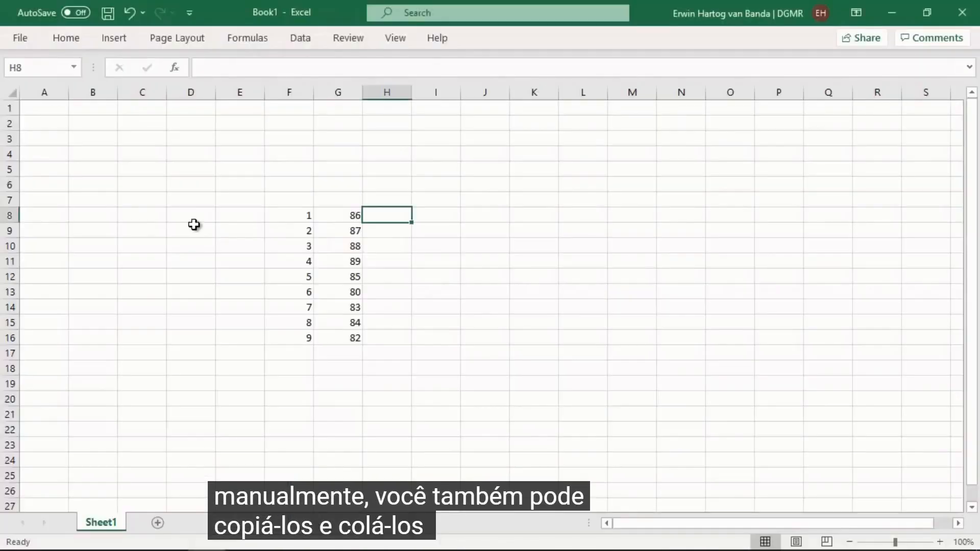
click(436, 244)
click(349, 214)
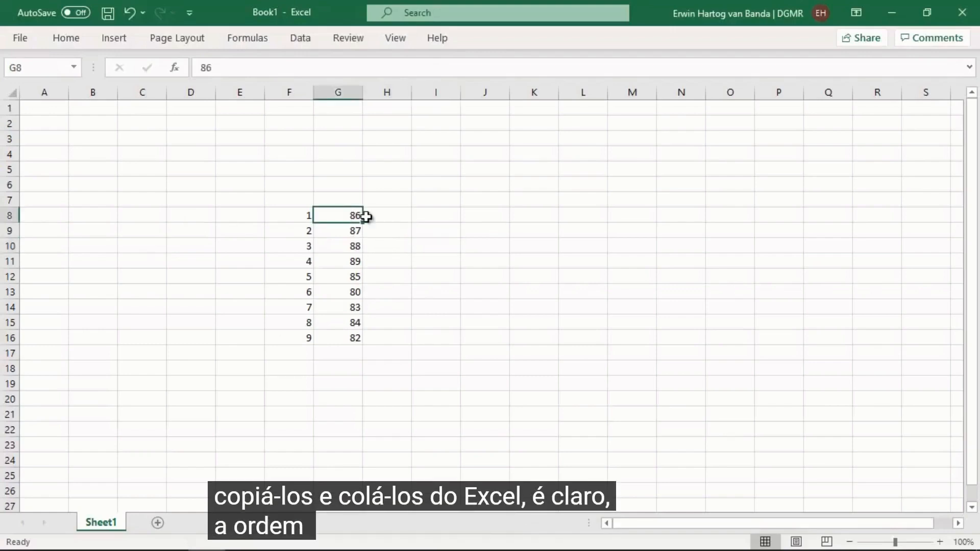
shift+click(340, 342)
key(ctrl+c)
key(alt+Tab)
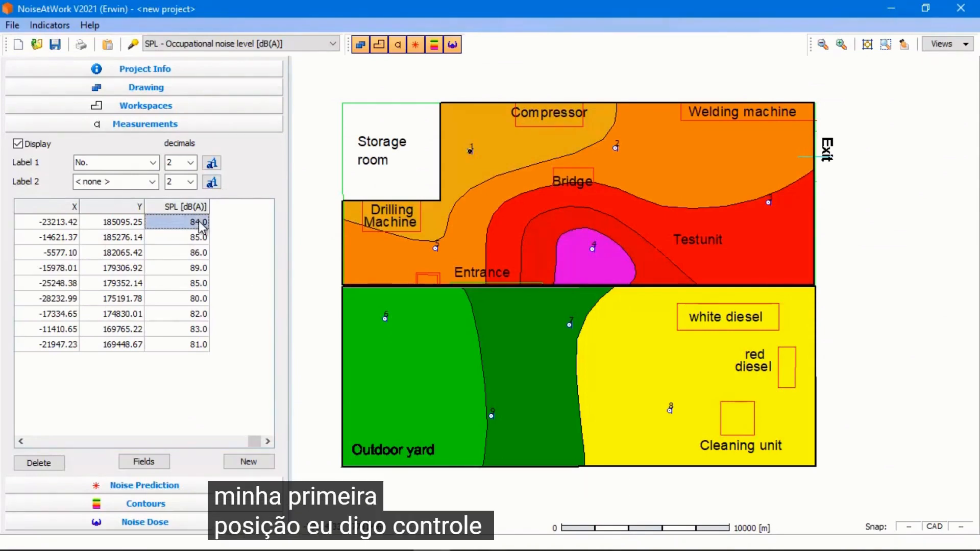
key(ctrl+v)
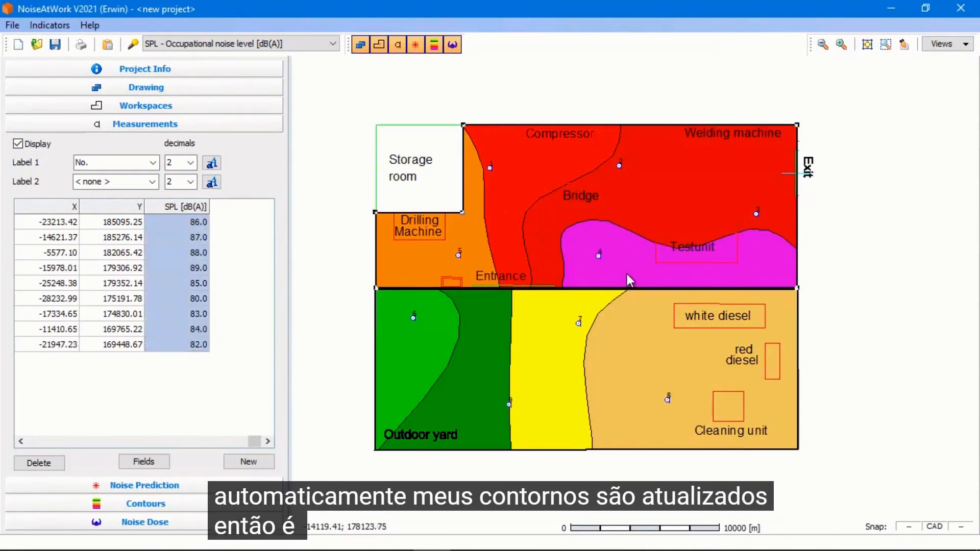
Open the Contours panel and scroll through the default SPL colour classes
click(874, 274)
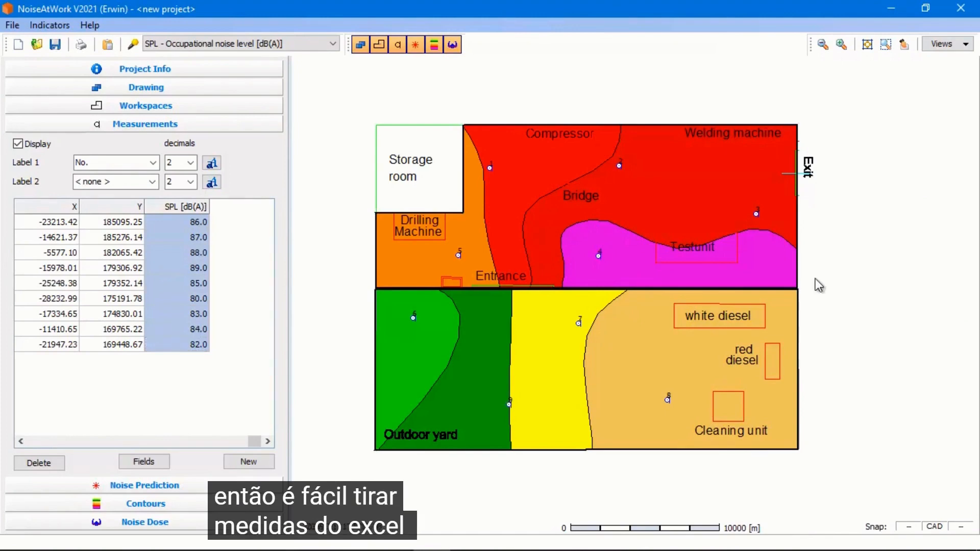
click(146, 503)
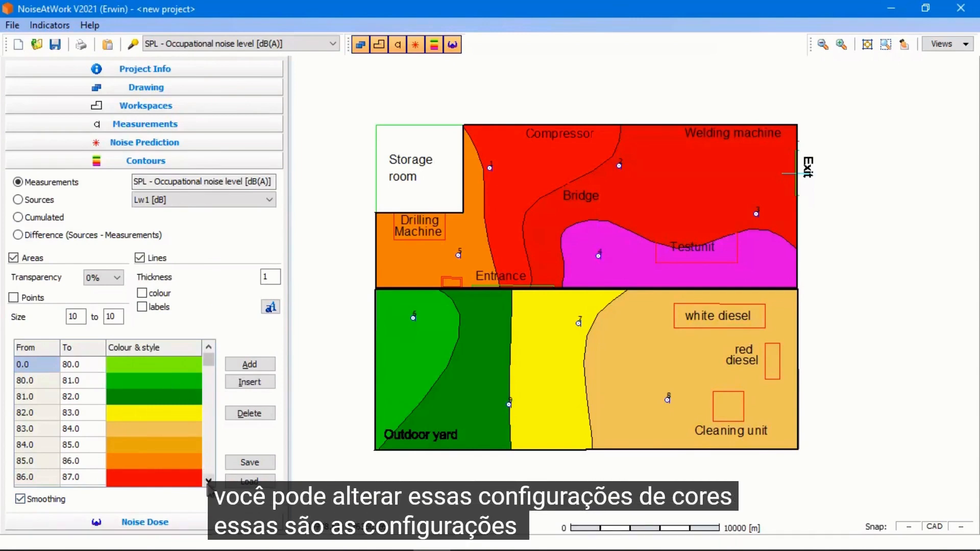
click(209, 481)
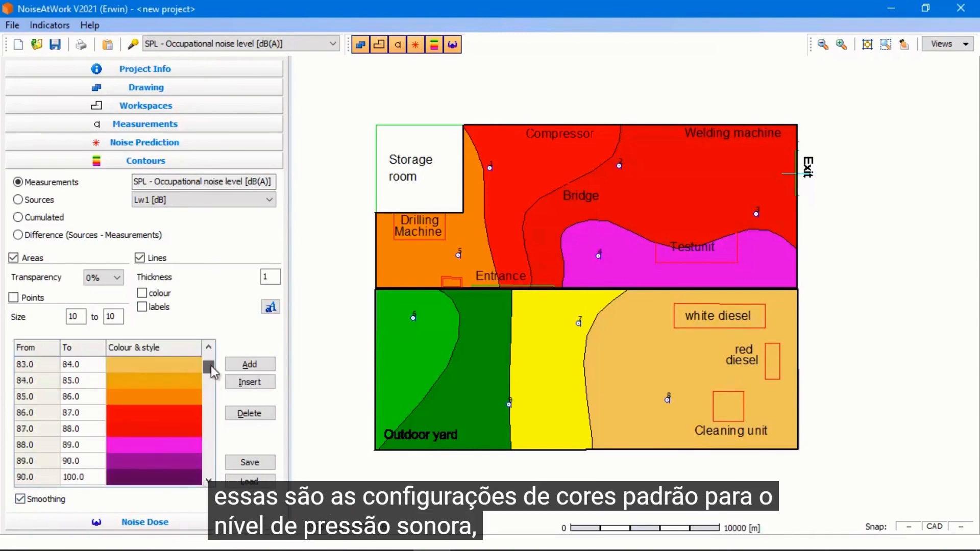
click(208, 348)
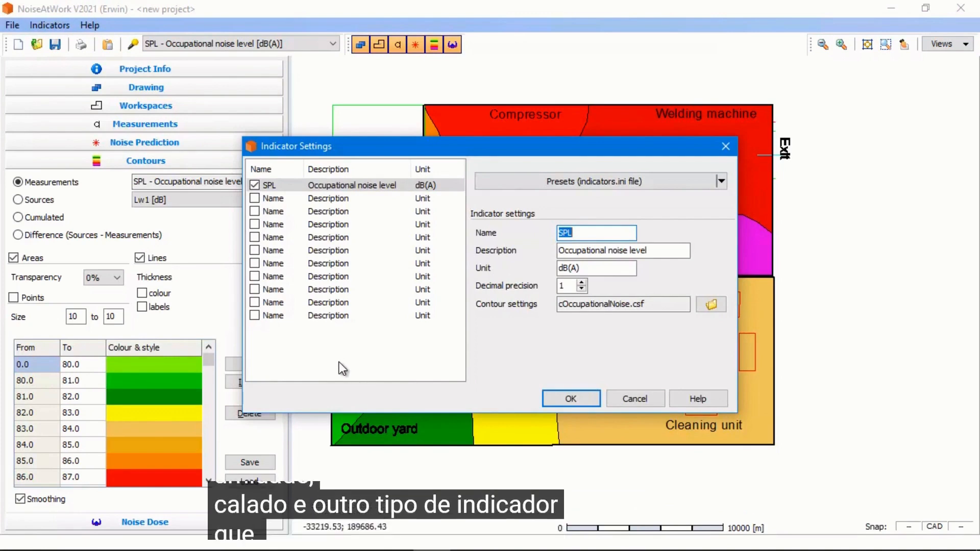
Enable a second indicator named T, described as Operative temperature, with unit °C
click(255, 199)
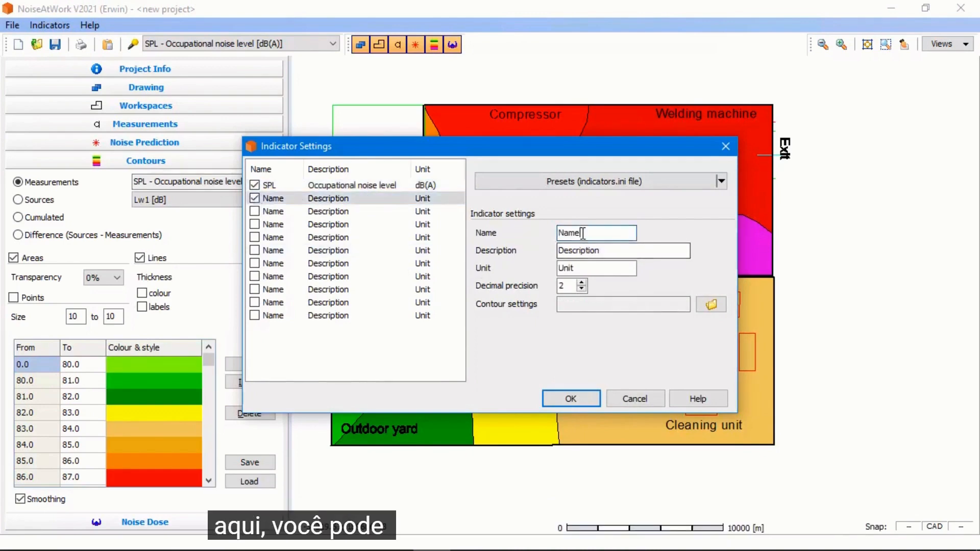
click(580, 268)
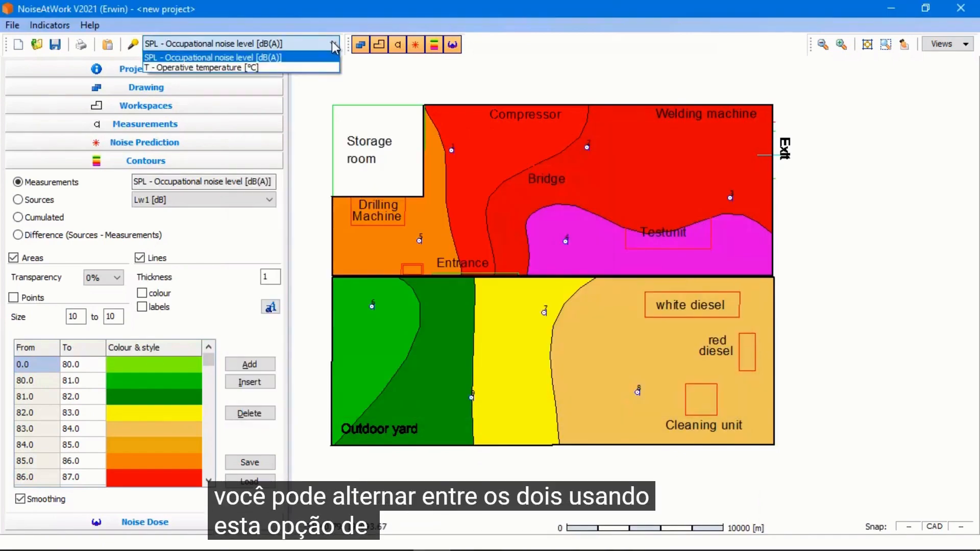
Switch the active indicator between SPL and T - Operative temperature, ending on temperature, and open the Measurements panel
click(332, 43)
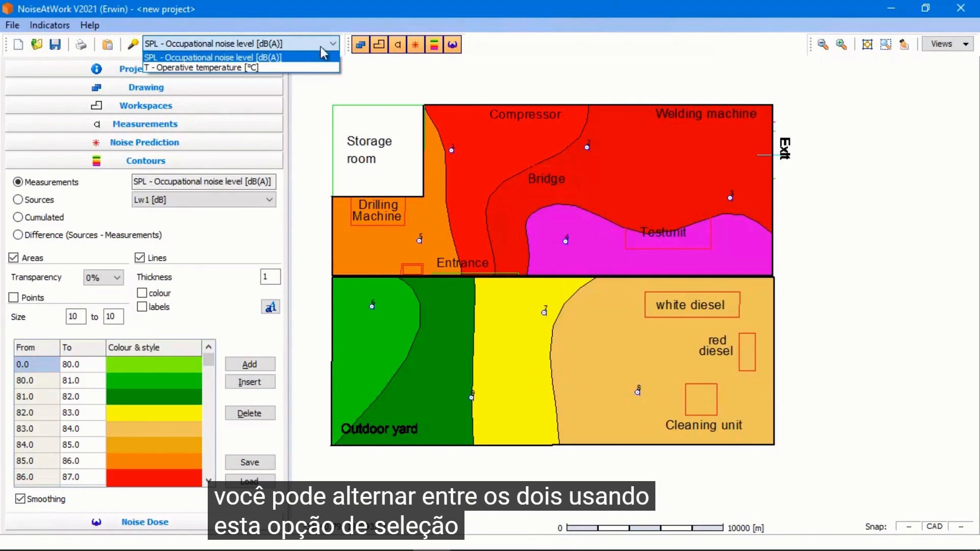
click(286, 67)
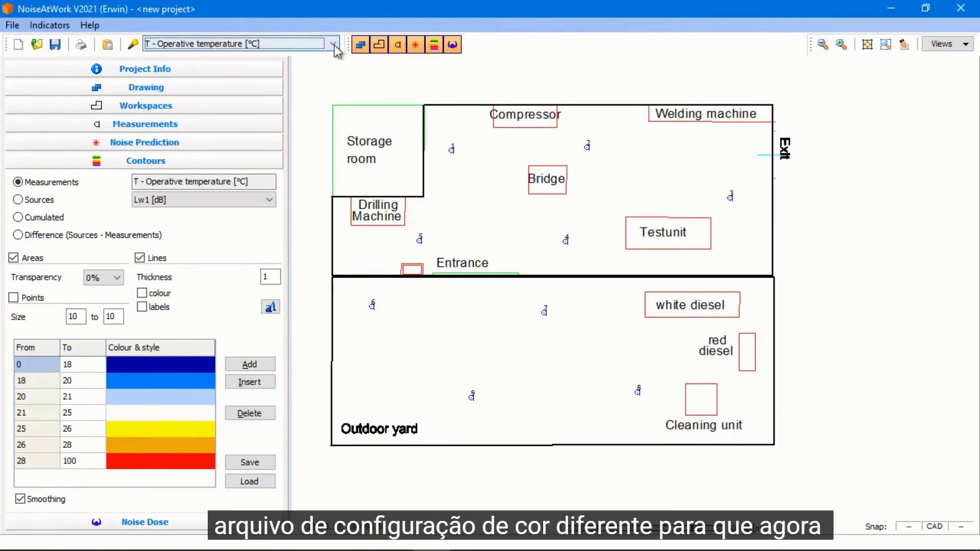
click(316, 45)
click(304, 58)
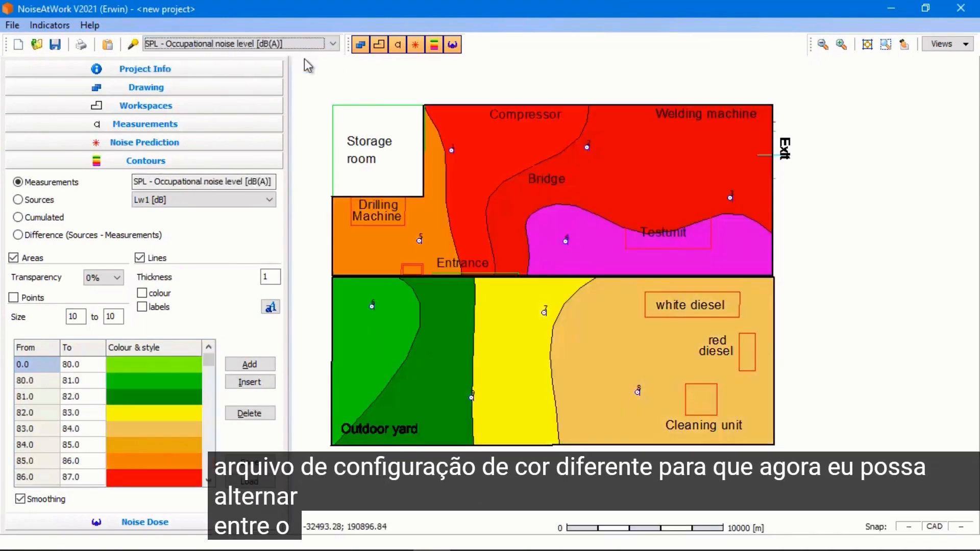
click(333, 45)
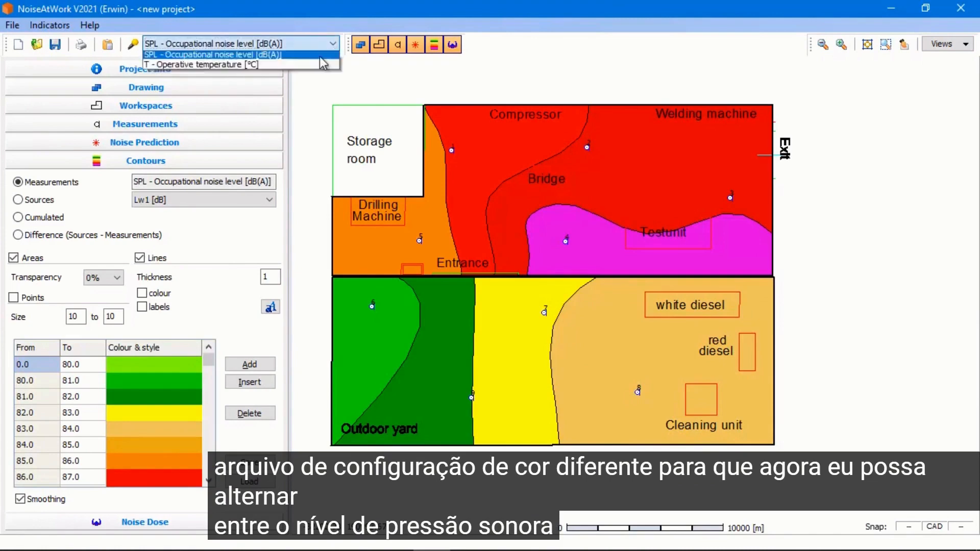
click(316, 68)
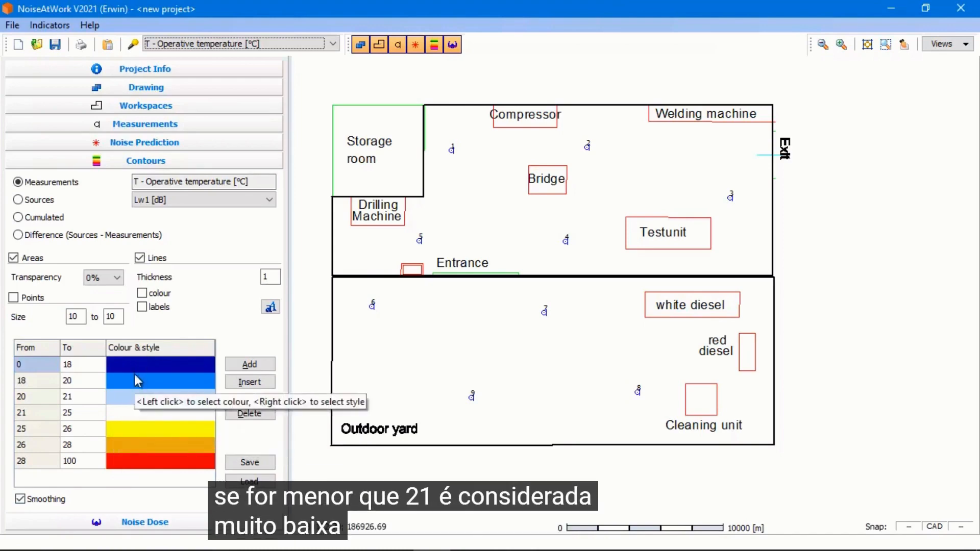
click(223, 131)
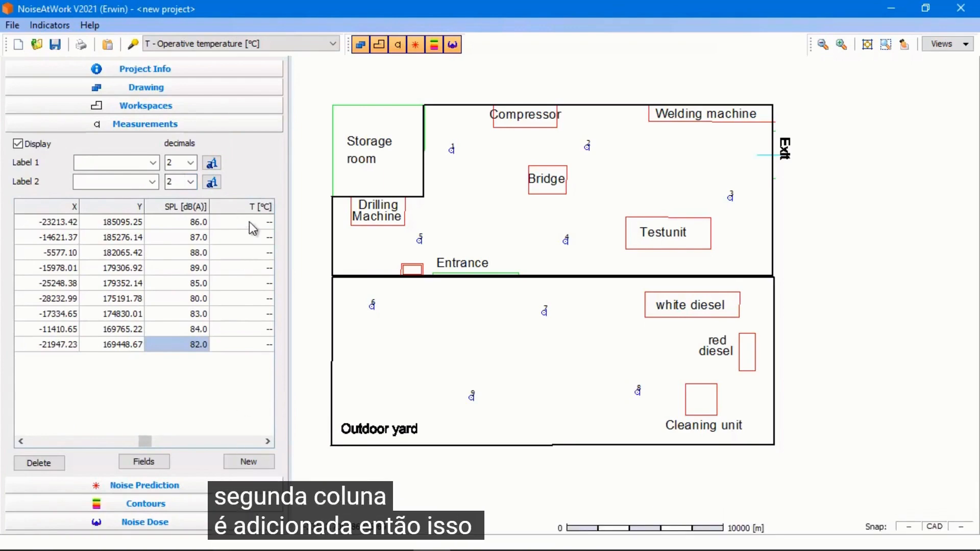
Review the Indicator Settings dialog and close it without changes
click(56, 26)
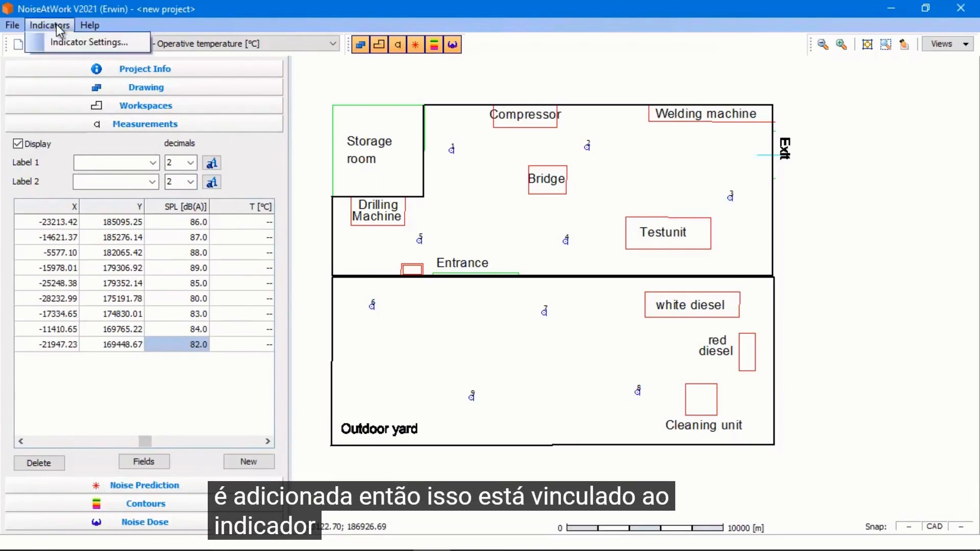
click(61, 41)
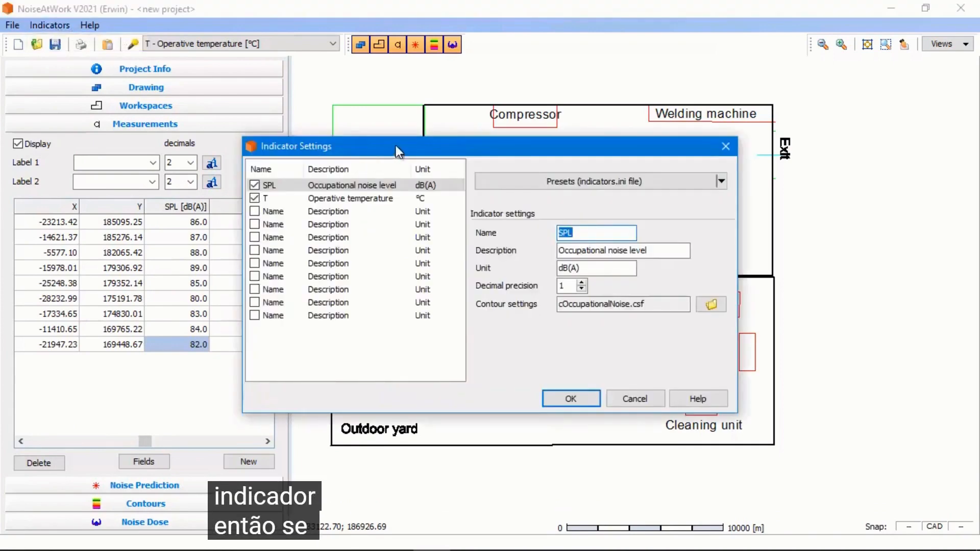
drag(396, 145, 486, 142)
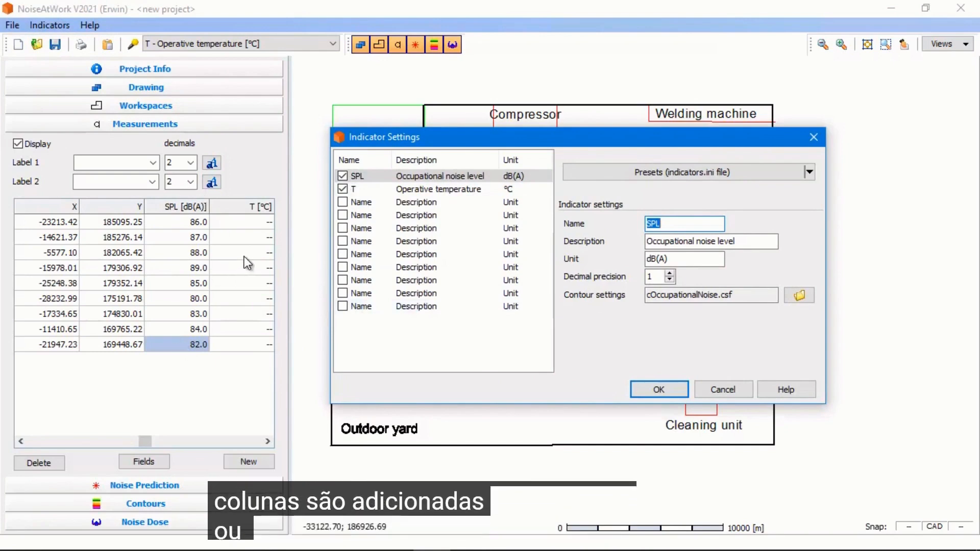
click(724, 389)
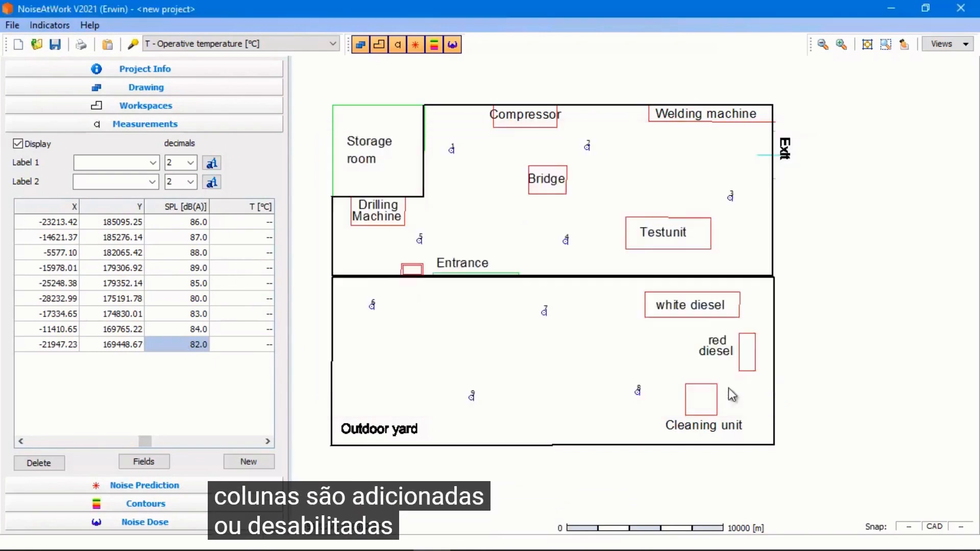
Enter operative temperatures of 19, 21, 22 and 23 °C for measurement points 1 to 4
click(267, 223)
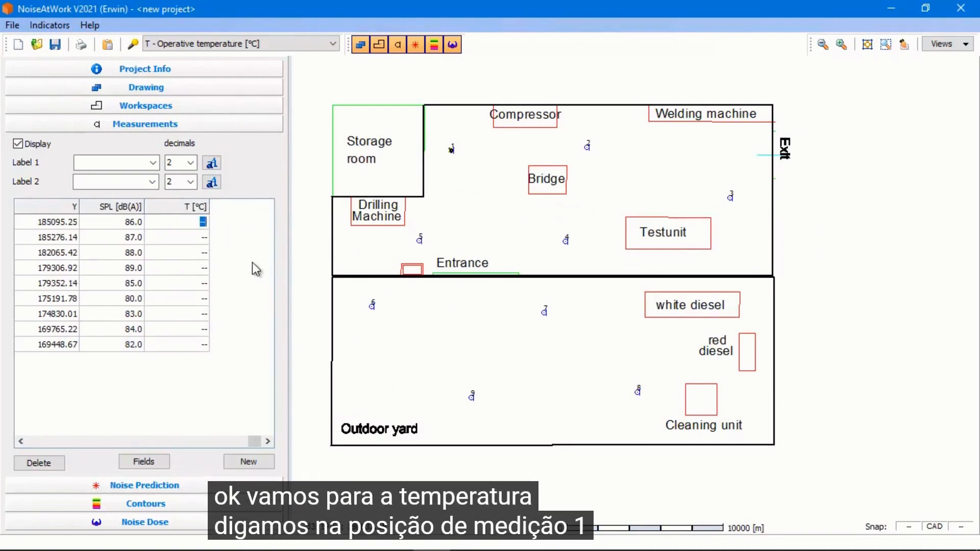
text(19)
key(Return)
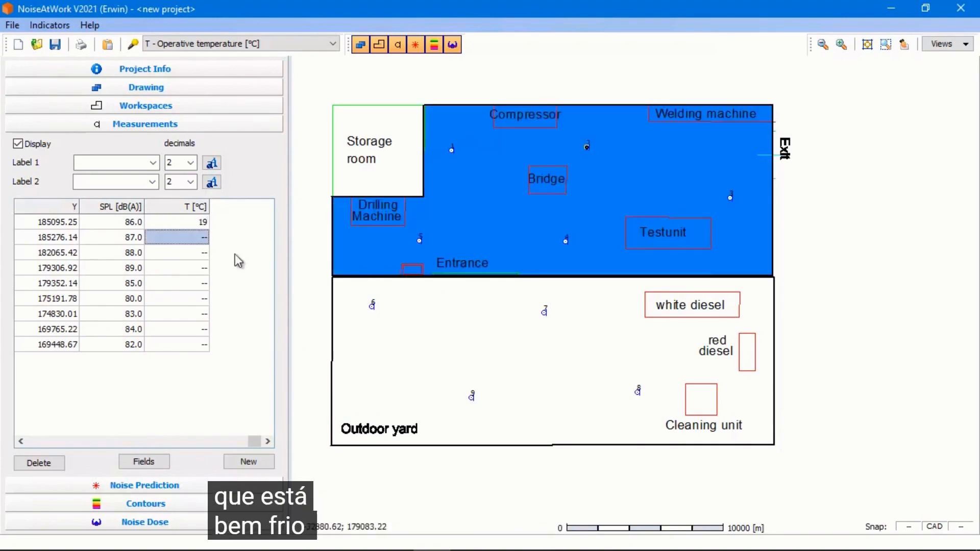
text(21)
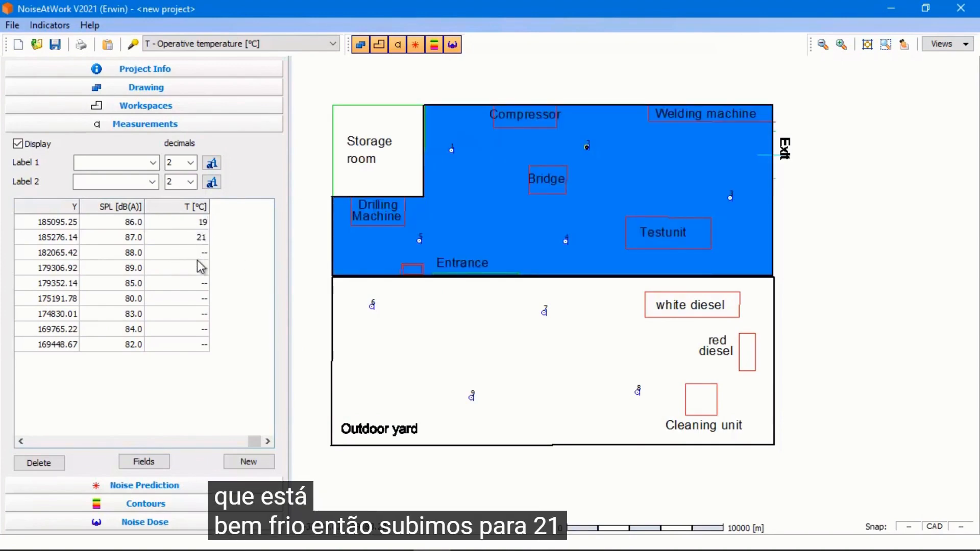
click(200, 256)
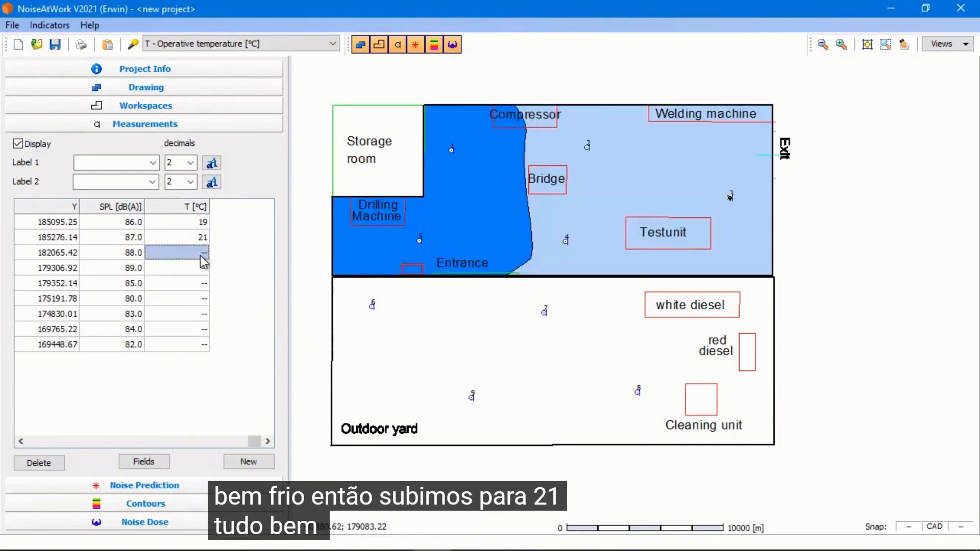
text(22)
click(201, 267)
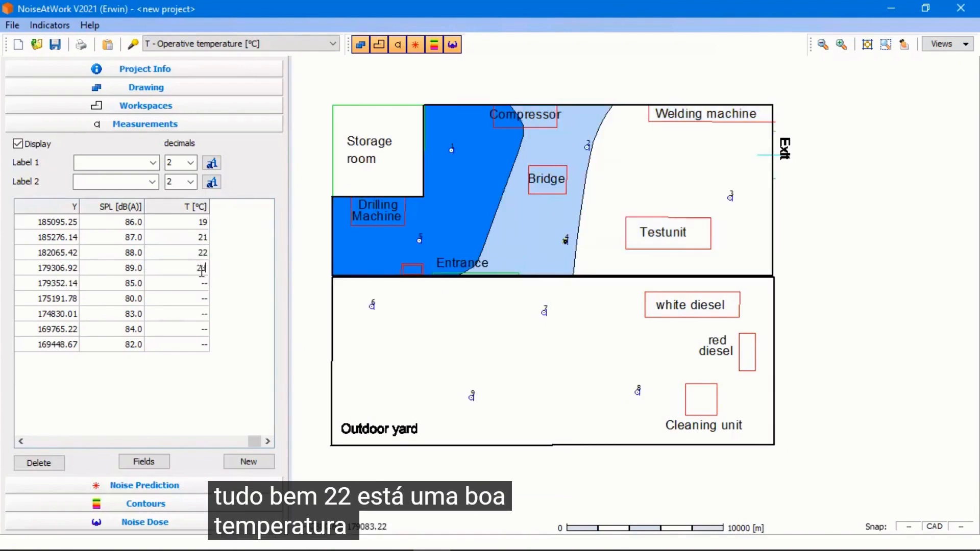
text(23)
Enter operative temperatures of 20, 30, 30 and 27 °C for measurement points 5 to 8
click(200, 284)
click(200, 284)
text(21)
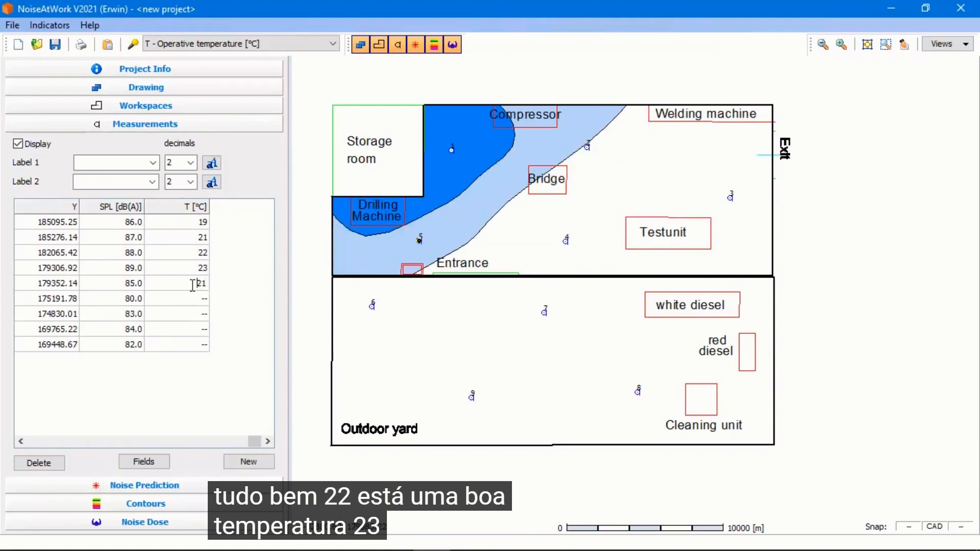
drag(192, 285, 210, 284)
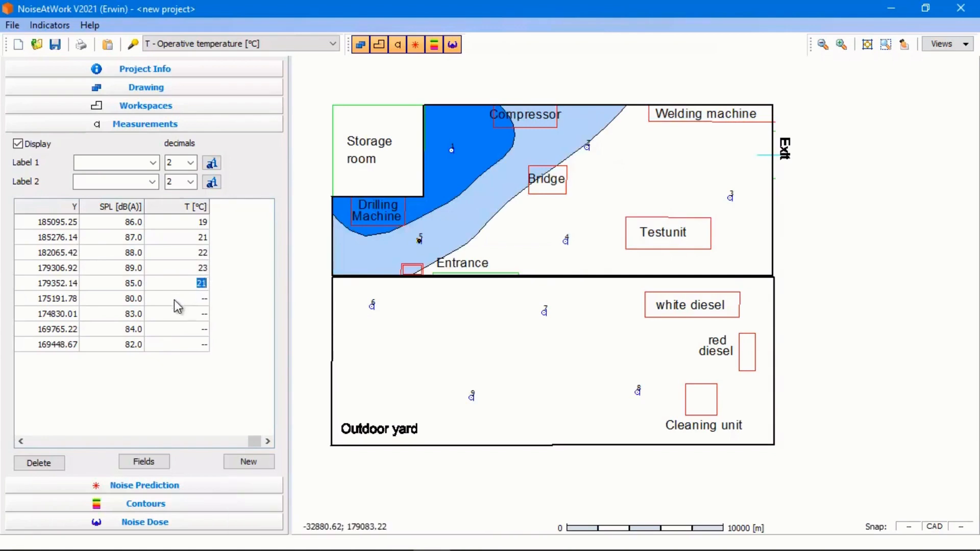
text(20)
click(191, 301)
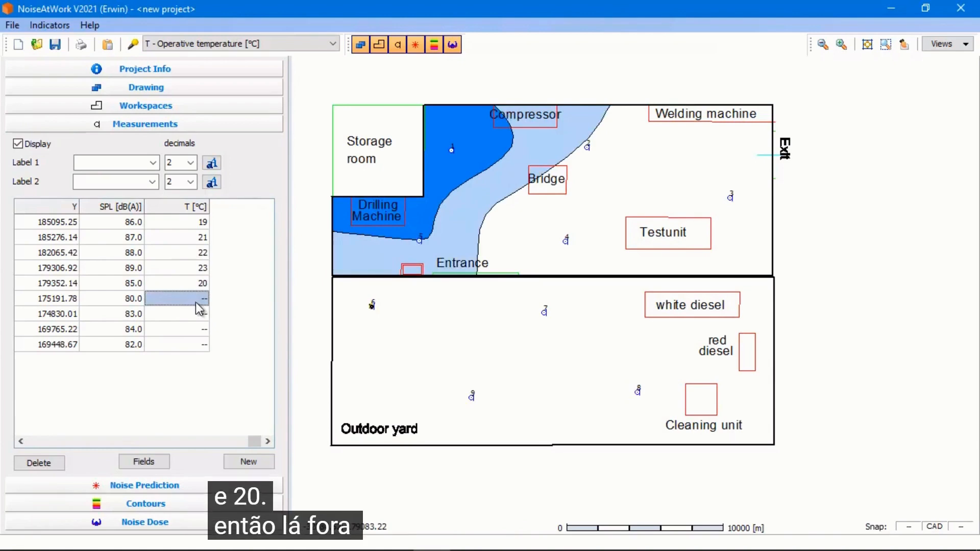
text(30)
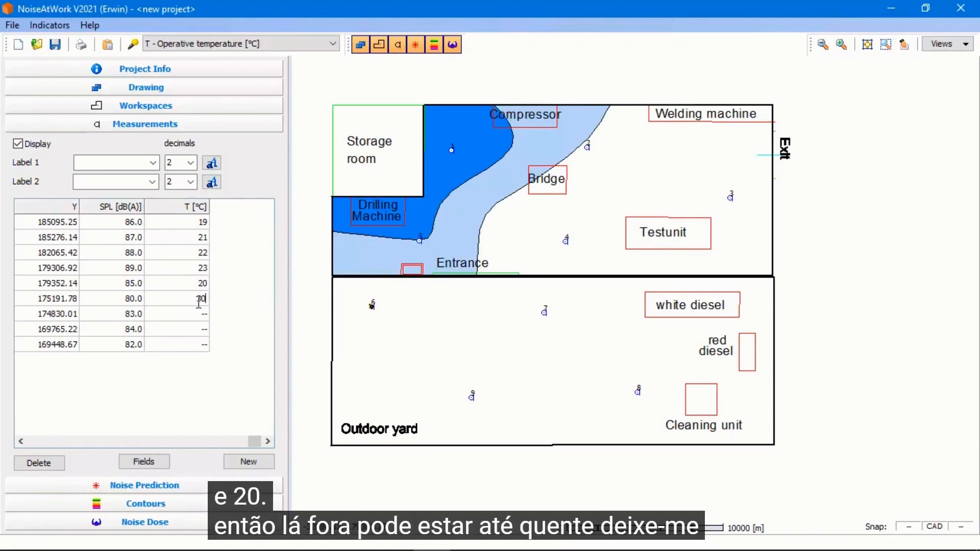
key(Return)
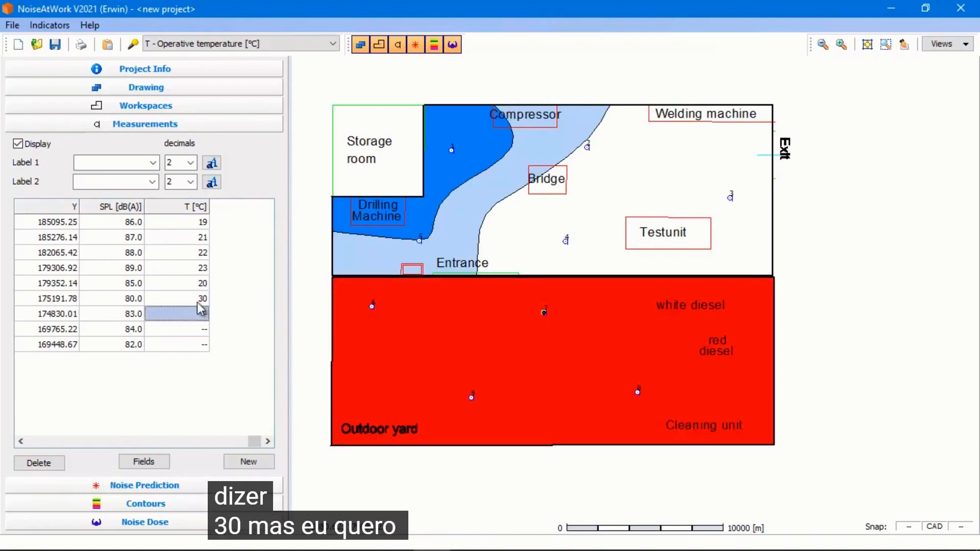
text(30)
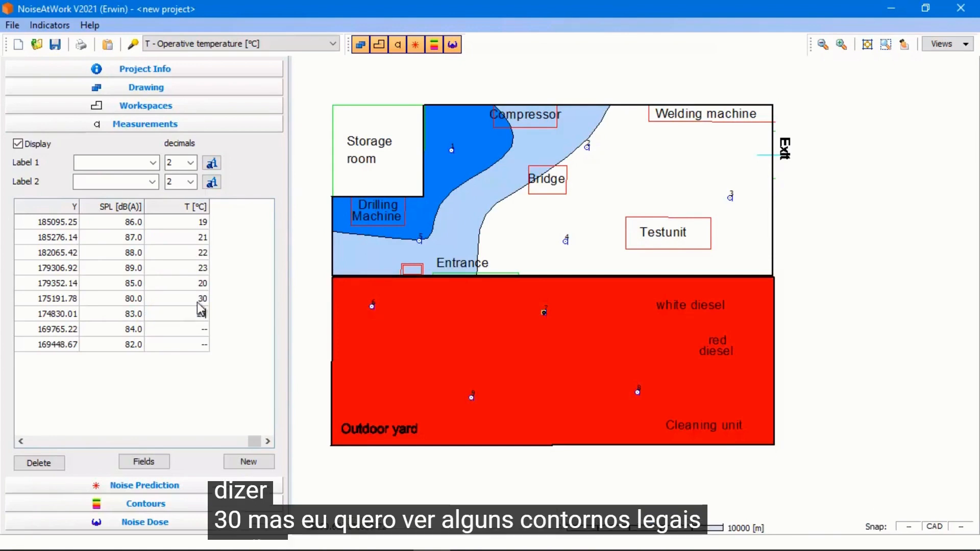
key(Return)
text(27)
key(Return)
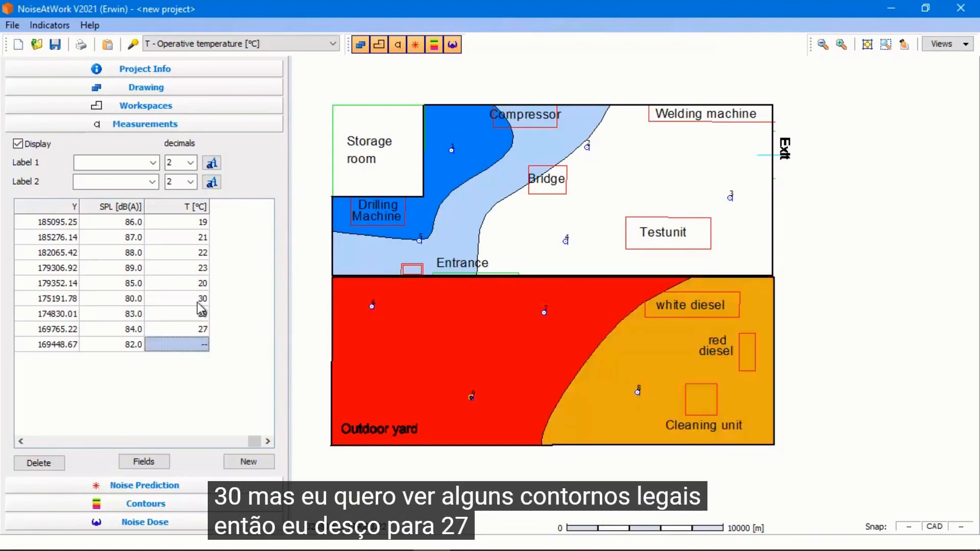
Enter an operative temperature of 25 °C for measurement point 9
text(25)
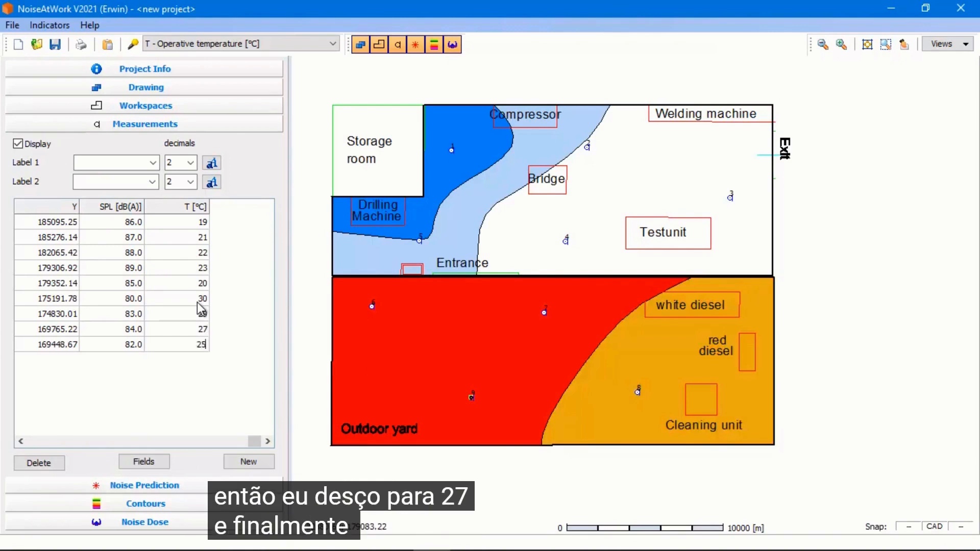
key(Return)
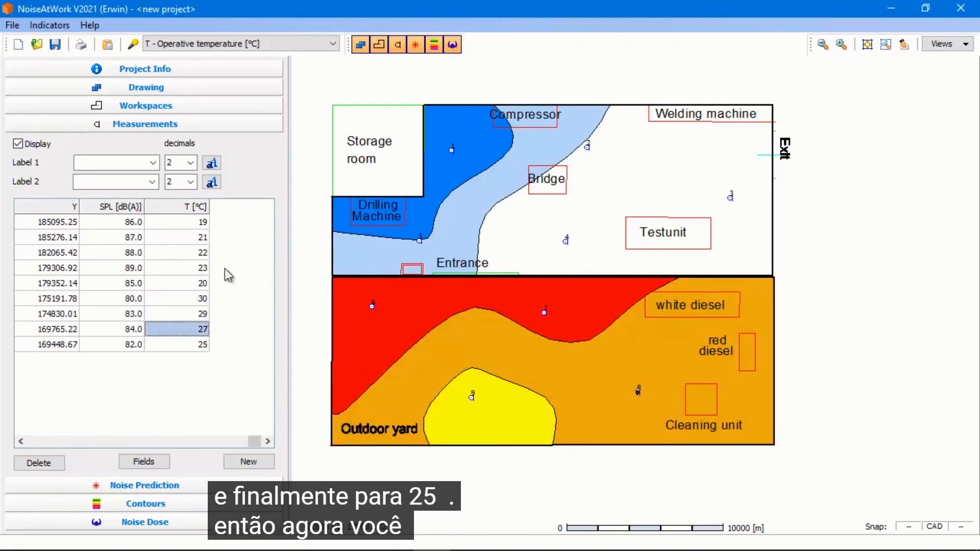
Toggle the active indicator between SPL and operative temperature, checking the indicator settings, and finish on SPL - Occupational noise level
click(333, 45)
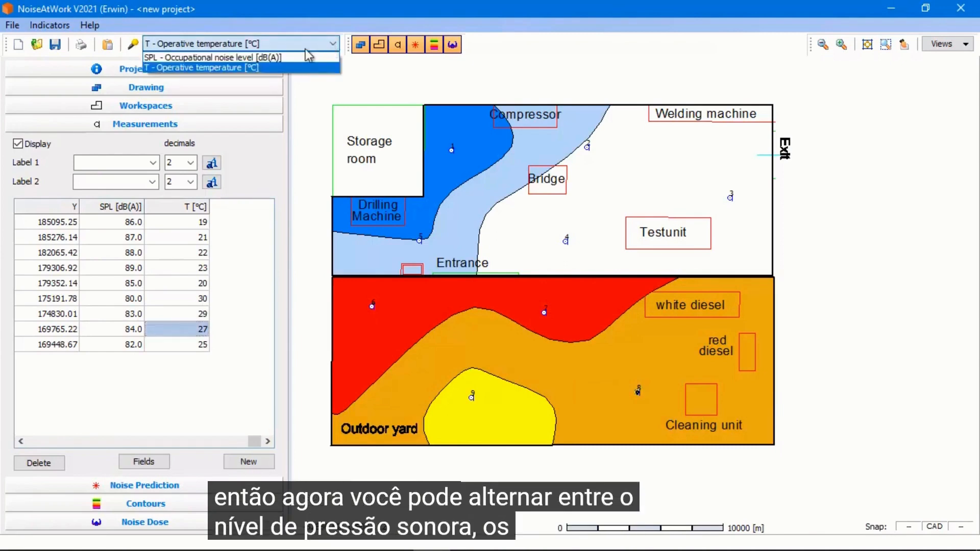
click(301, 57)
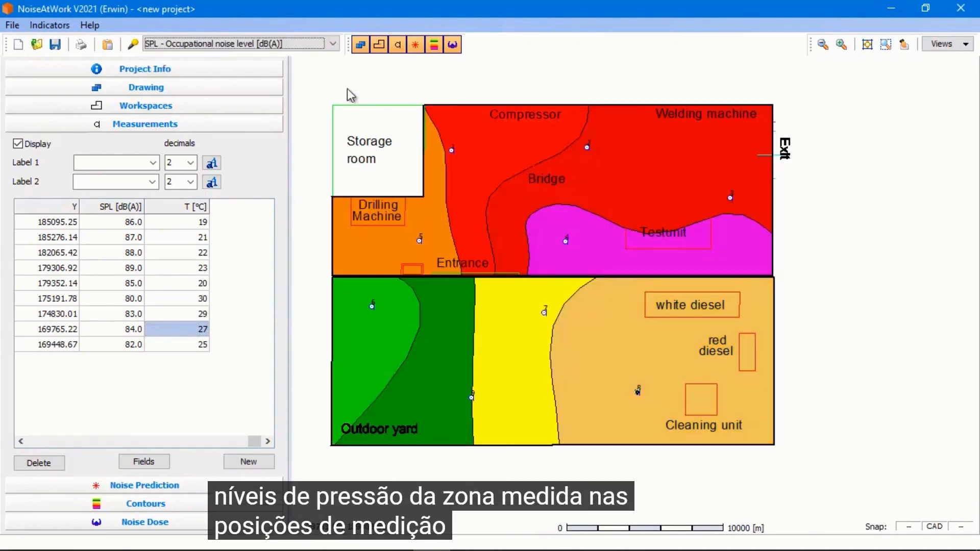
click(333, 45)
click(275, 65)
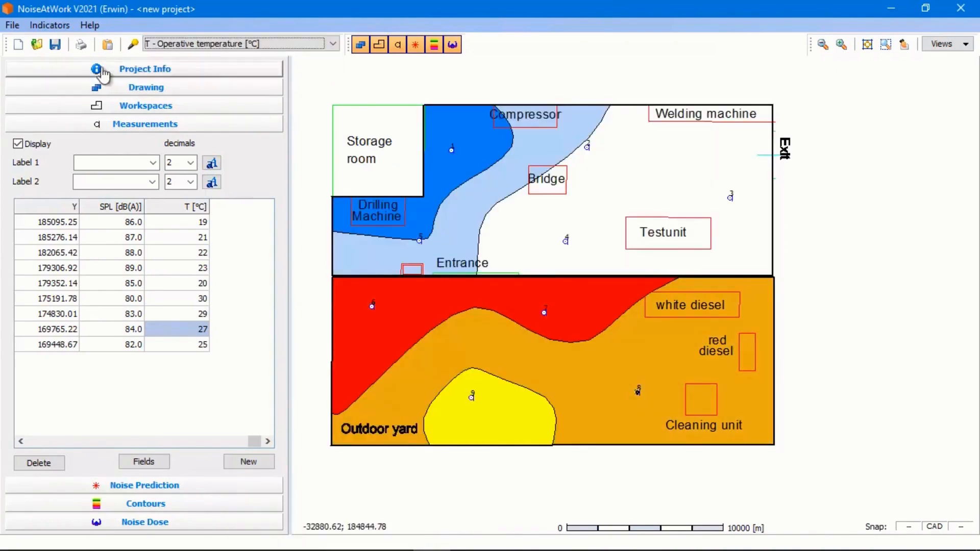
click(50, 25)
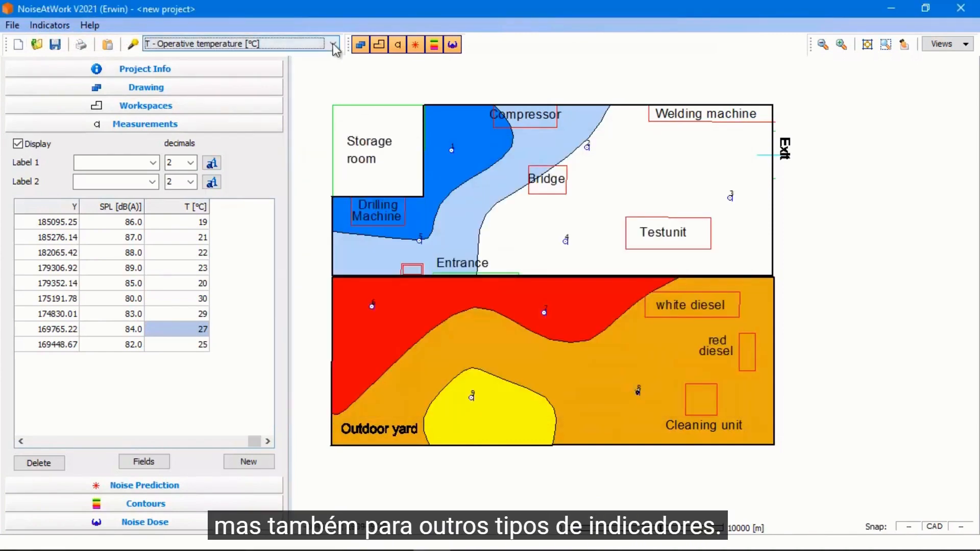
click(333, 44)
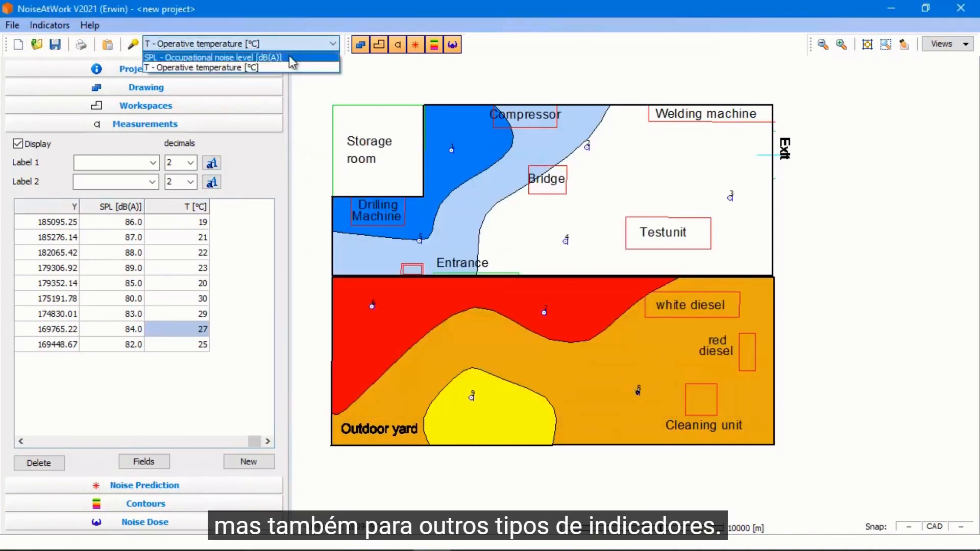
click(327, 62)
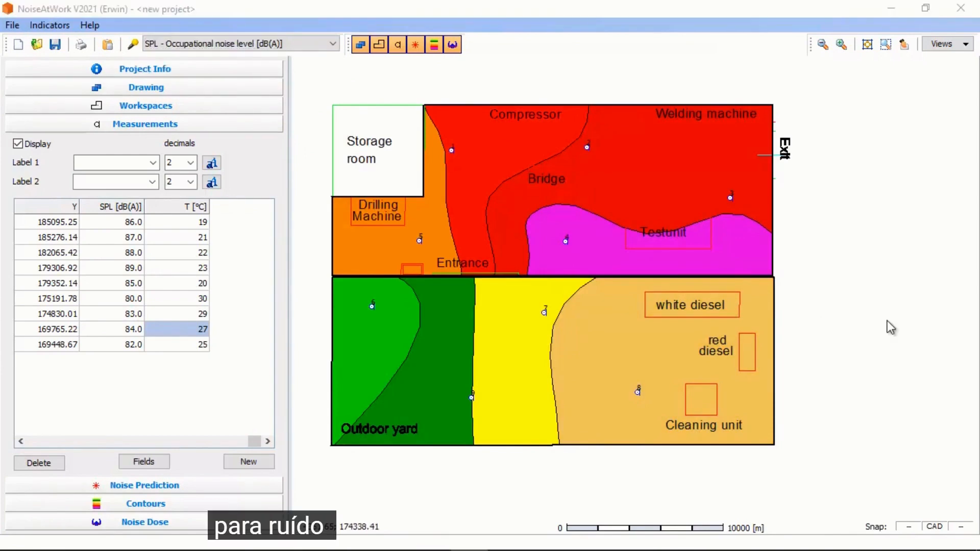
In Noise Dose, draw a first worker's route through the drilling machine, compressor, welding machine and outdoor yard
click(197, 526)
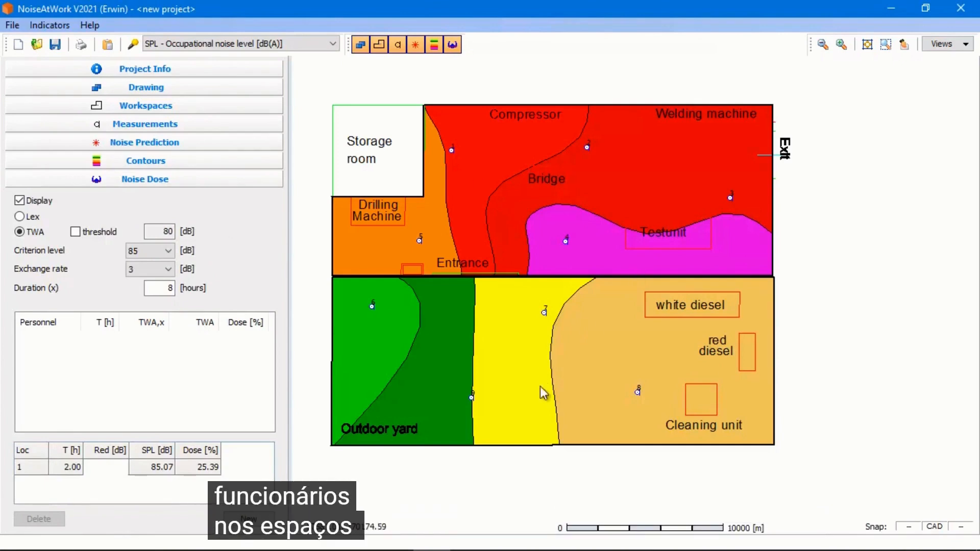
click(258, 519)
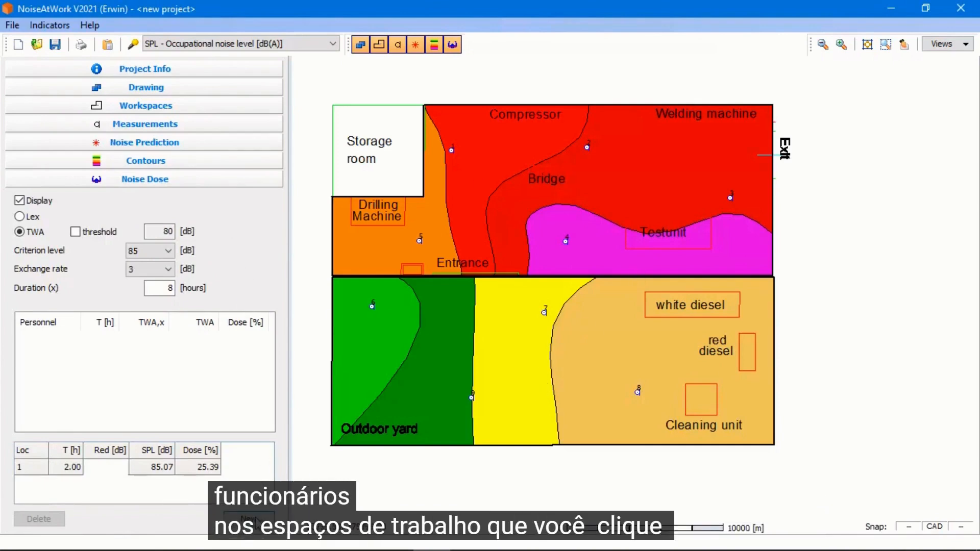
click(379, 238)
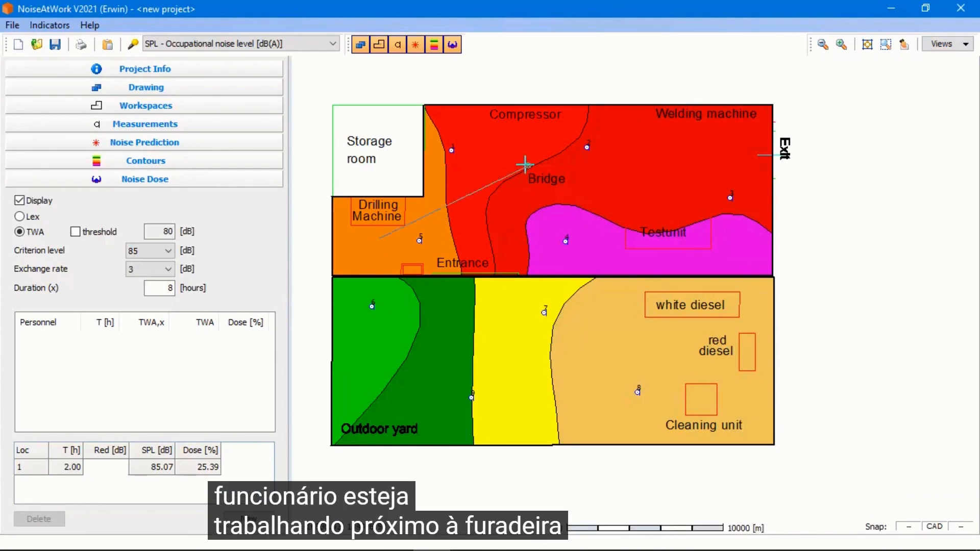
click(524, 137)
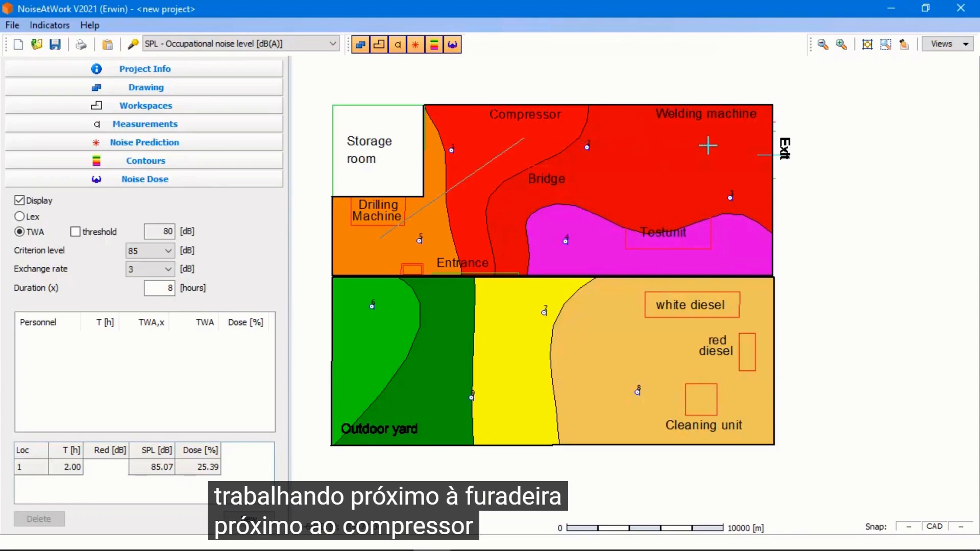
click(709, 141)
double_click(506, 379)
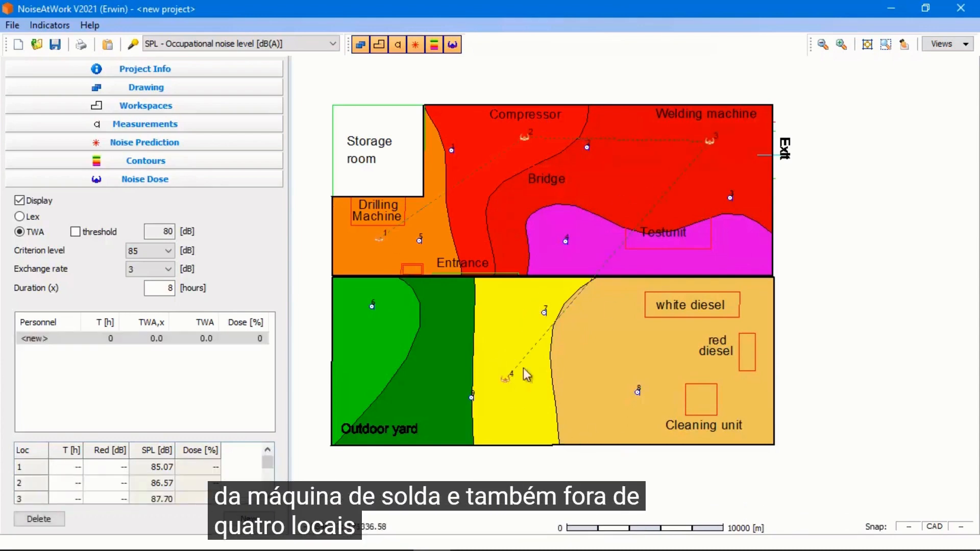
Assign 2 hours to each of the first worker's four locations
click(70, 467)
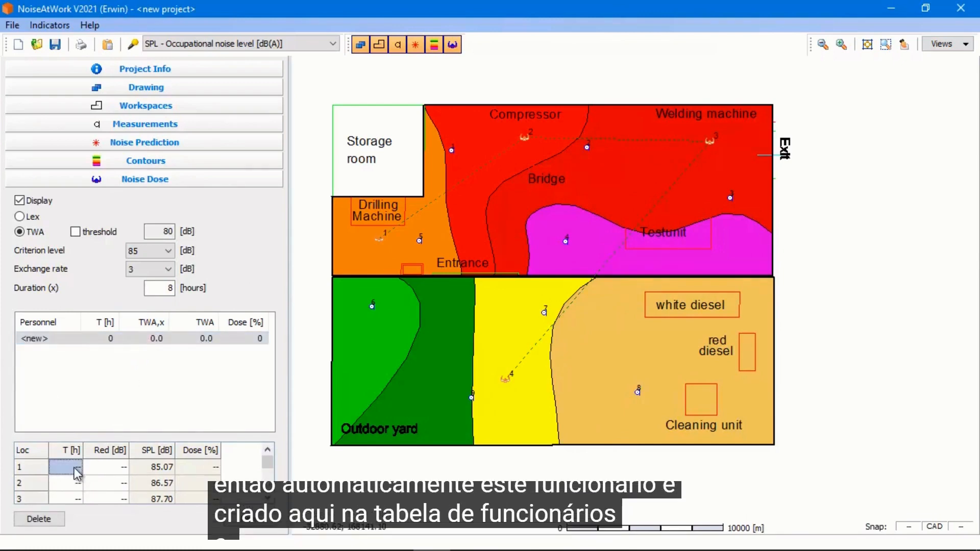
click(51, 339)
click(65, 465)
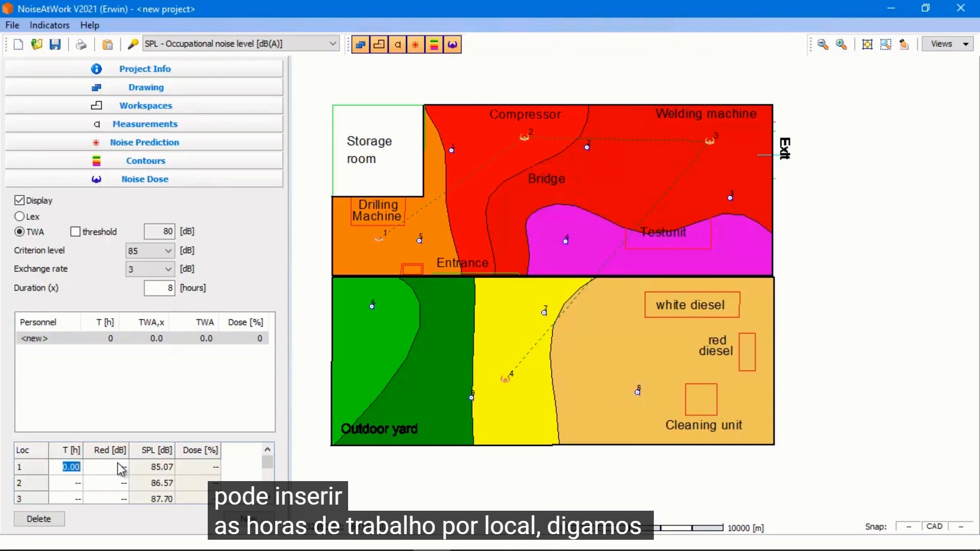
text(2)
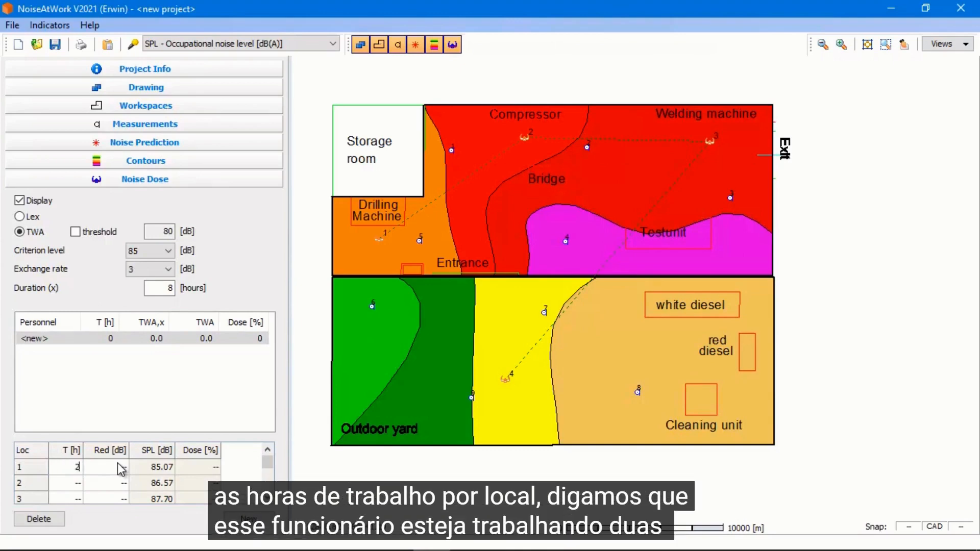
key(Return)
text(2)
key(Return)
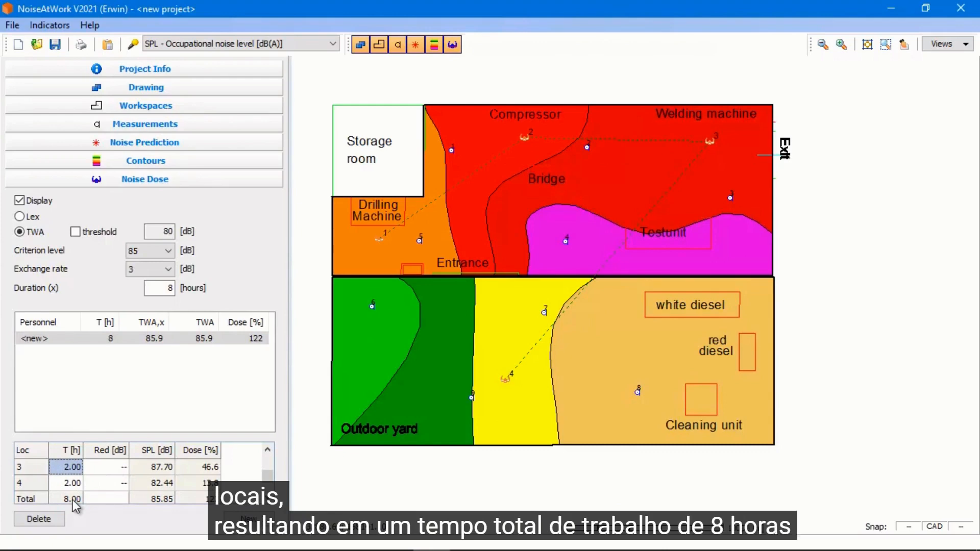
Review the criterion level and exchange rate options without changing them
click(167, 250)
click(167, 252)
click(170, 271)
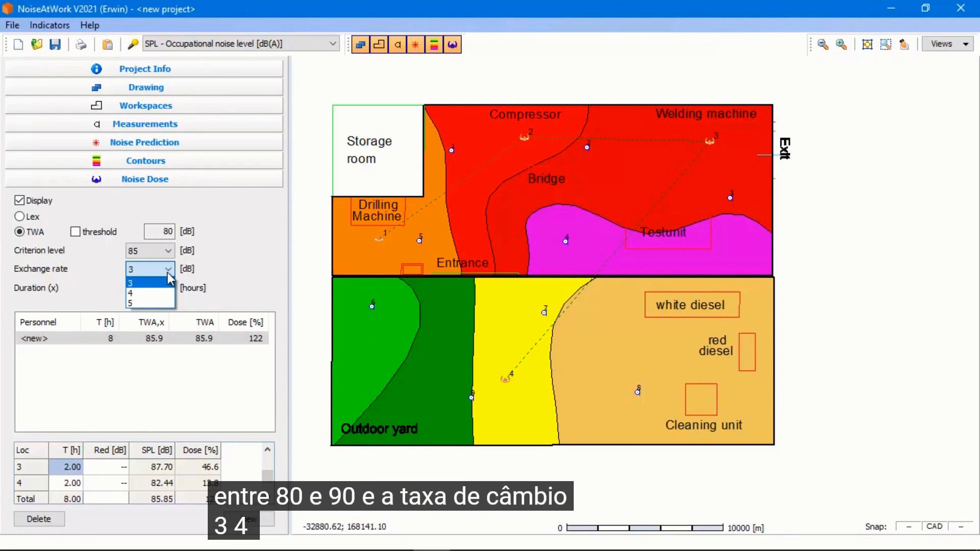
click(170, 275)
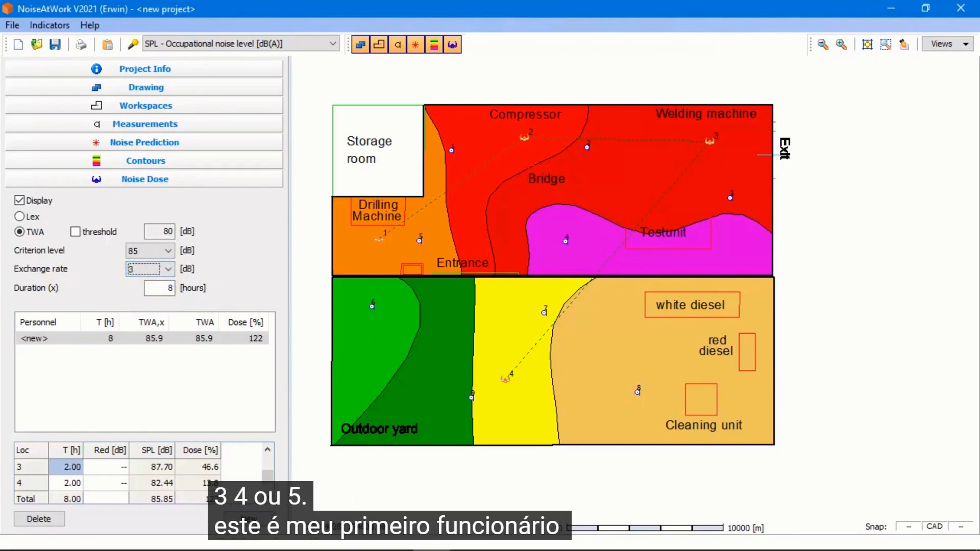
Draw a second worker's route through the bridge, the test unit and the outdoor yard
click(517, 303)
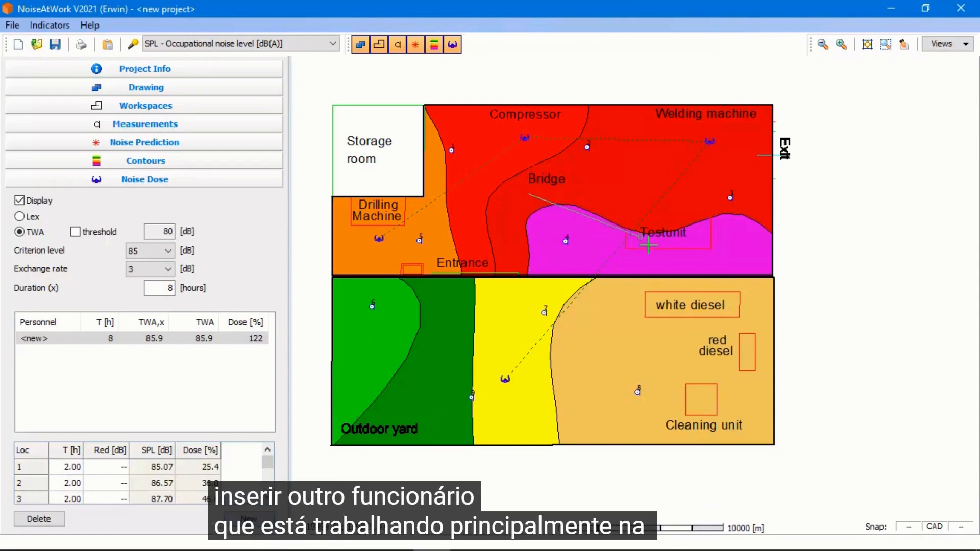
drag(648, 245, 664, 263)
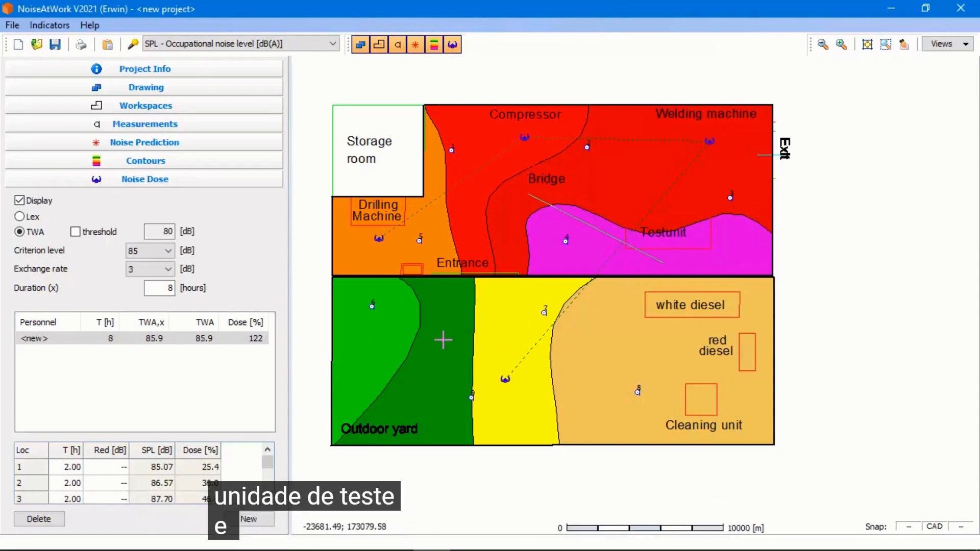
double_click(443, 340)
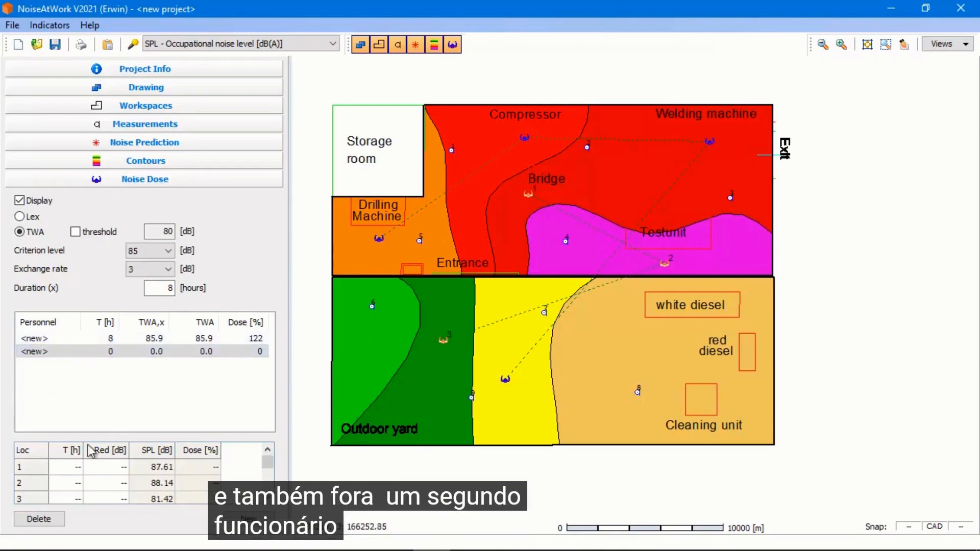
Assign 3, 3 and 2 hours to the second worker's three locations
double_click(73, 467)
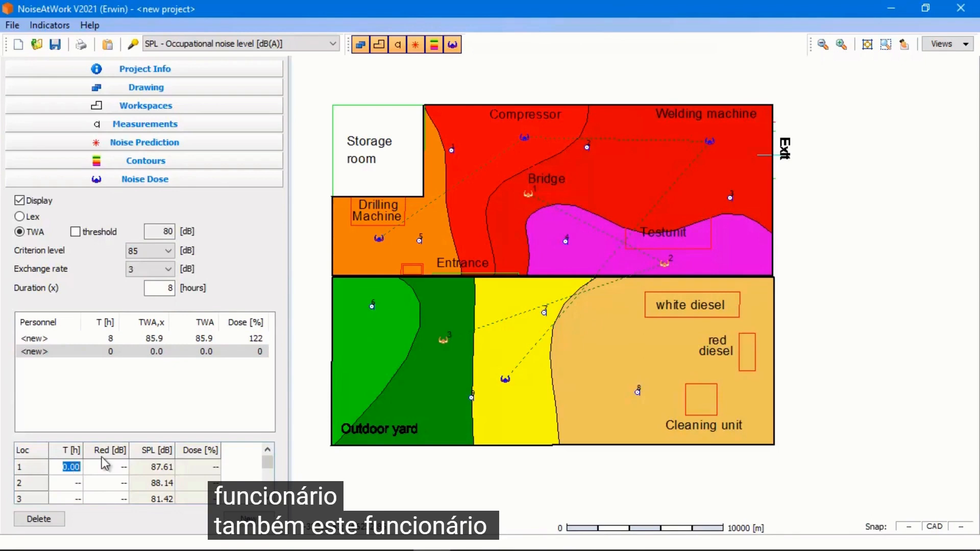
text(3)
key(Return)
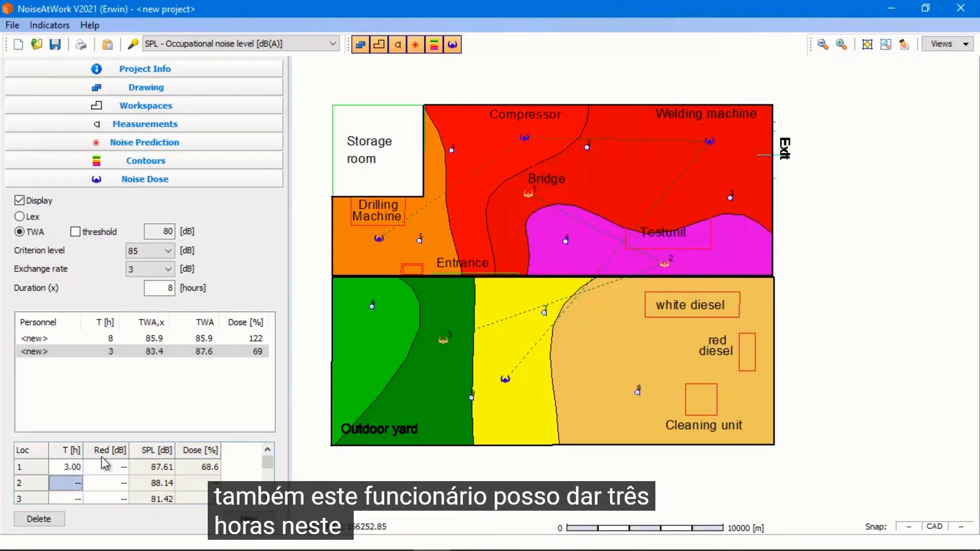
text(3)
key(Return)
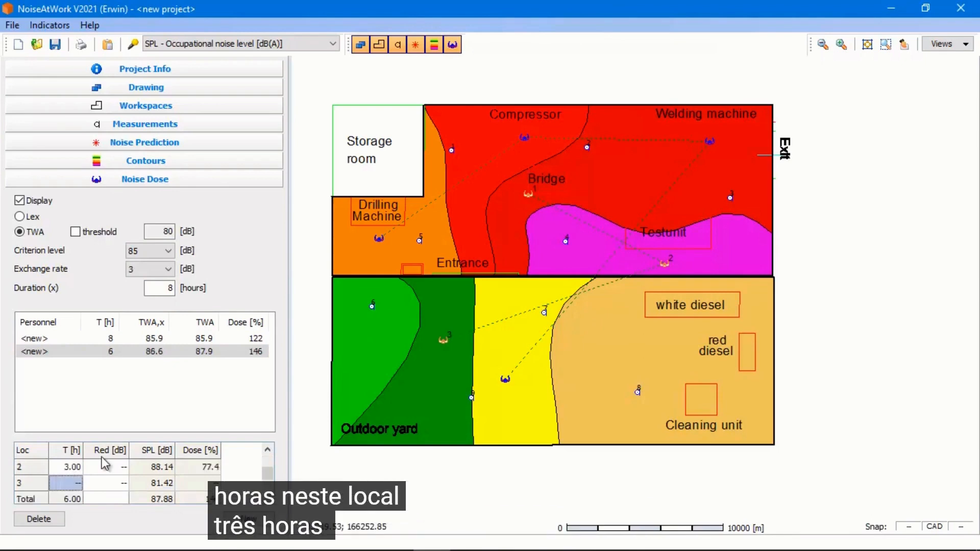
text(2)
key(Return)
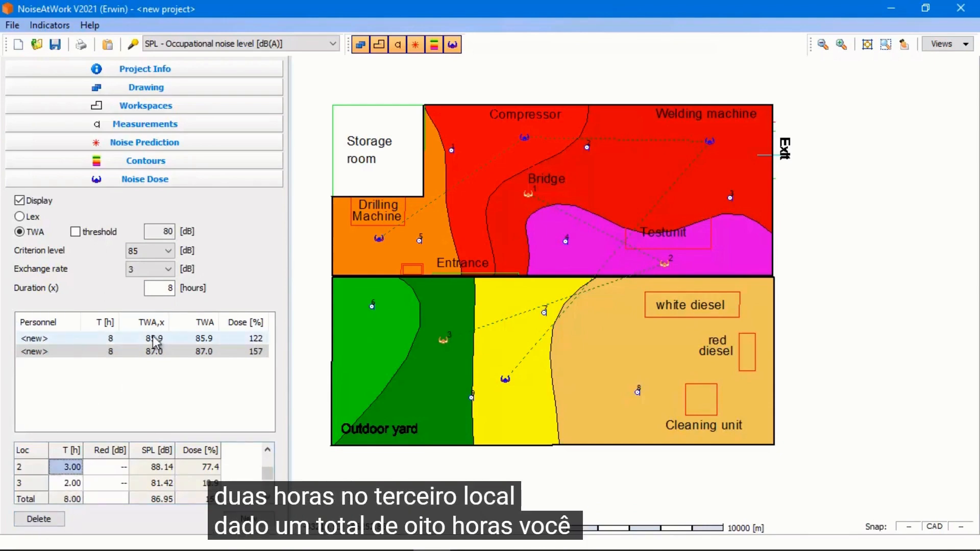
Select each worker in turn to compare their noise doses
click(56, 338)
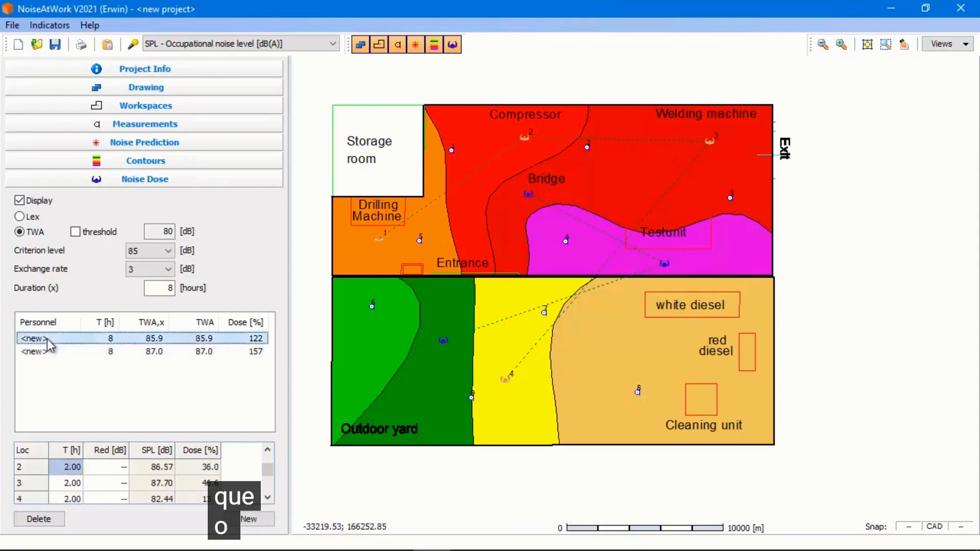
click(264, 351)
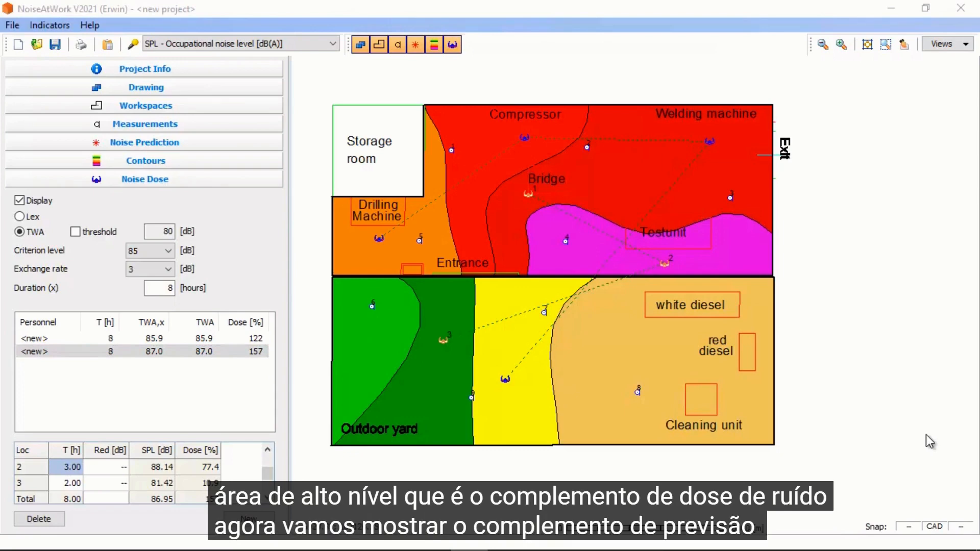
Calibrate the drawing scale by tracing a line across the workshop's width, setting its length to 20 m and applying it to items
click(198, 153)
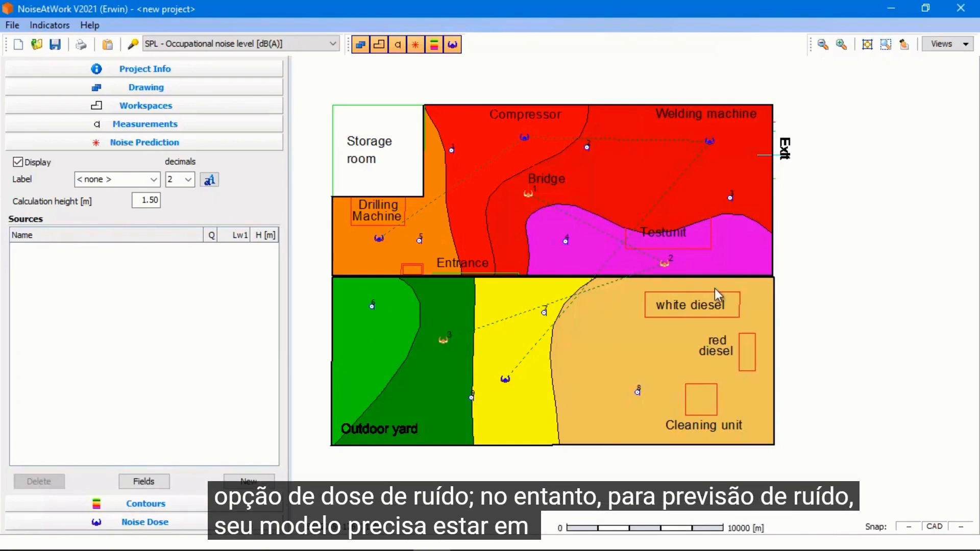
click(220, 89)
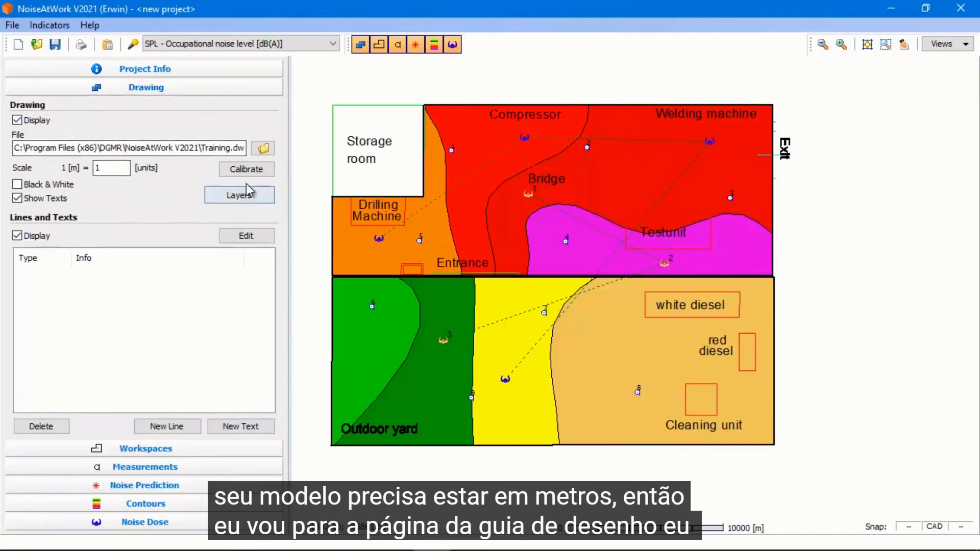
click(254, 169)
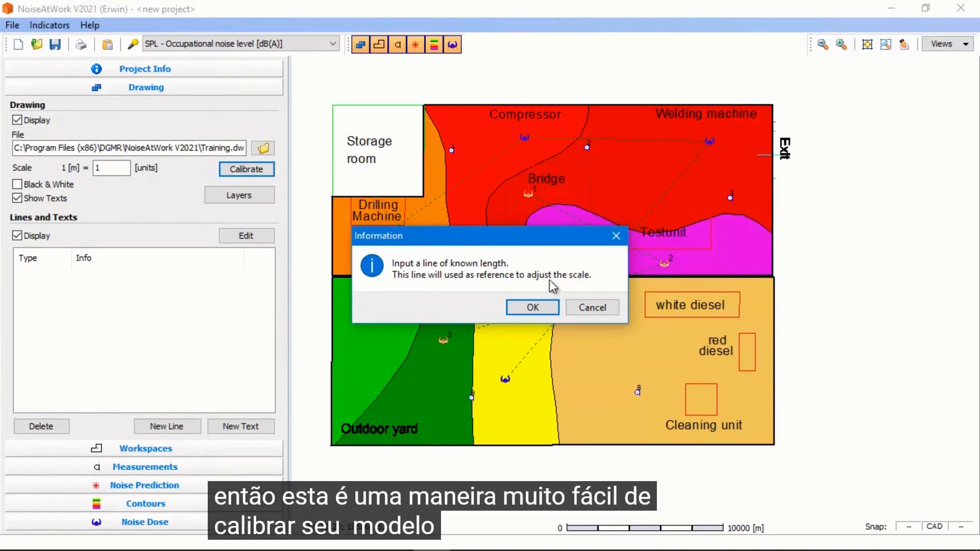
click(538, 310)
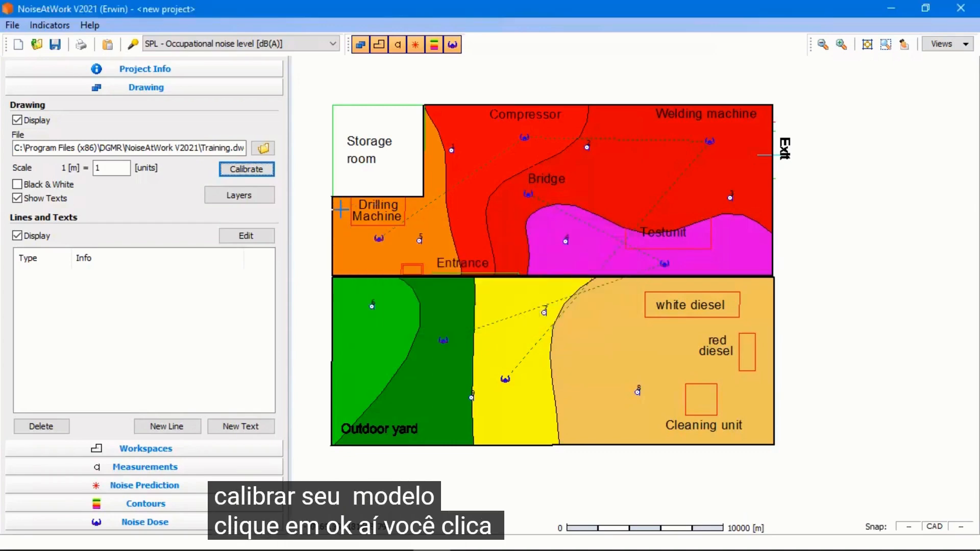
click(332, 231)
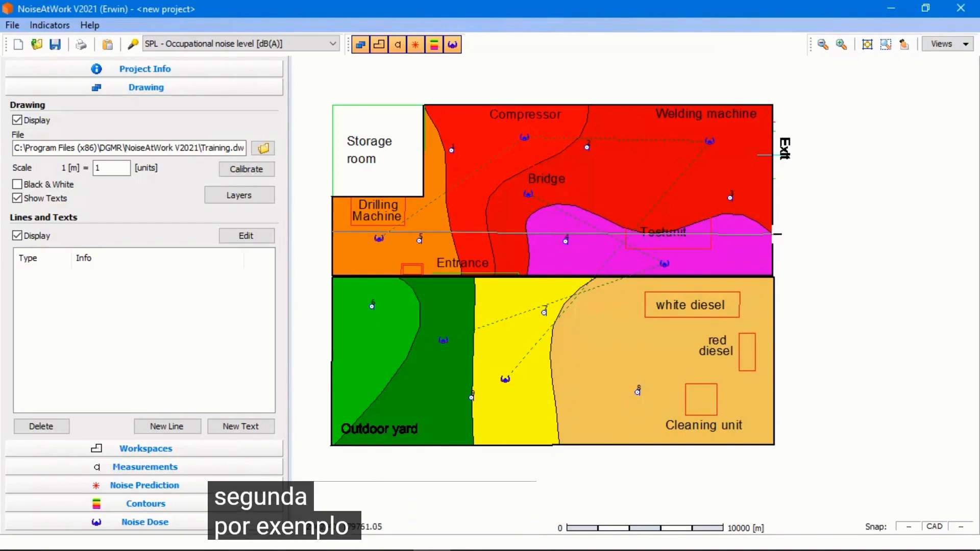
click(772, 234)
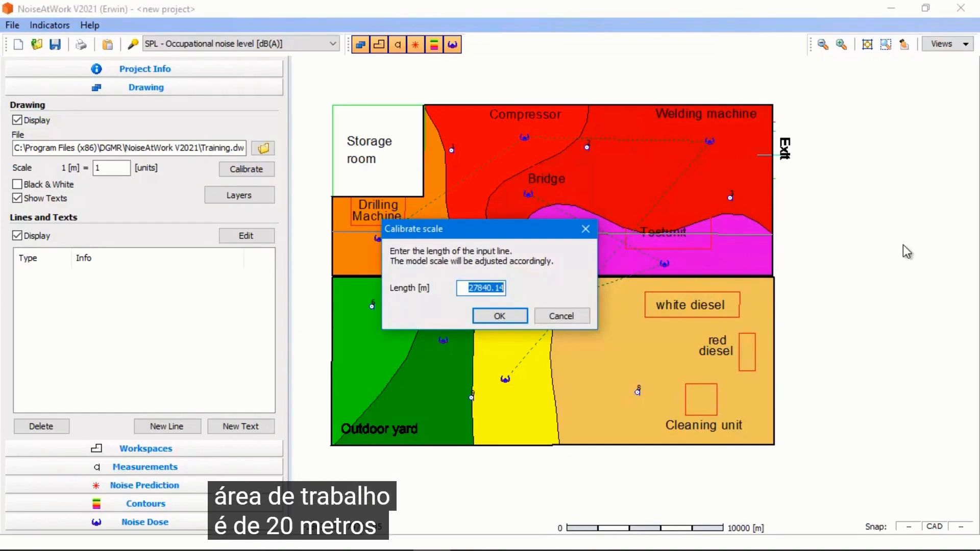
text(20)
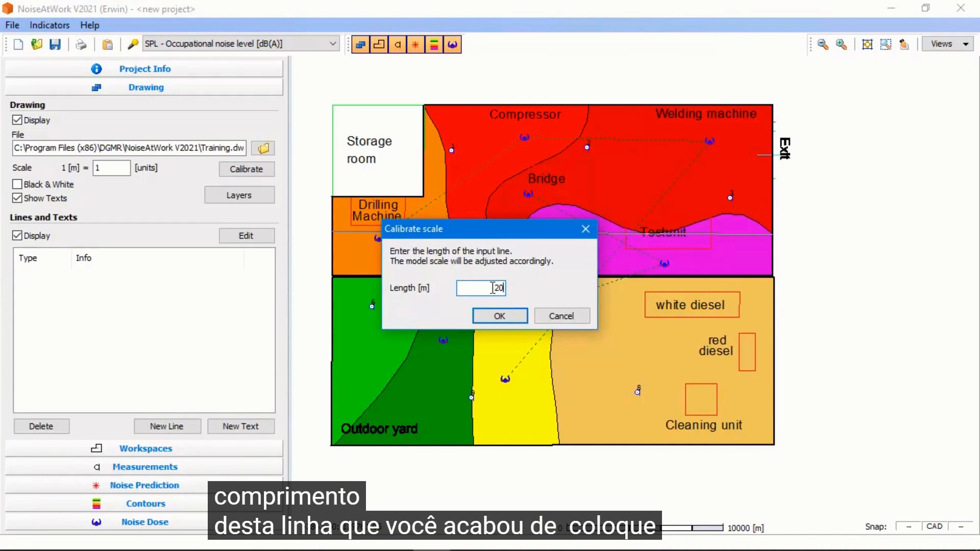
click(516, 317)
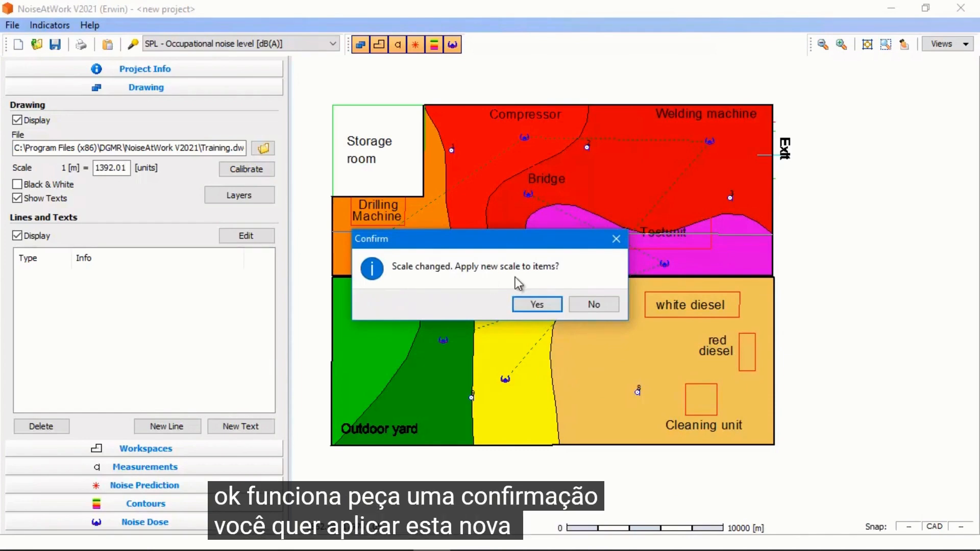
click(537, 304)
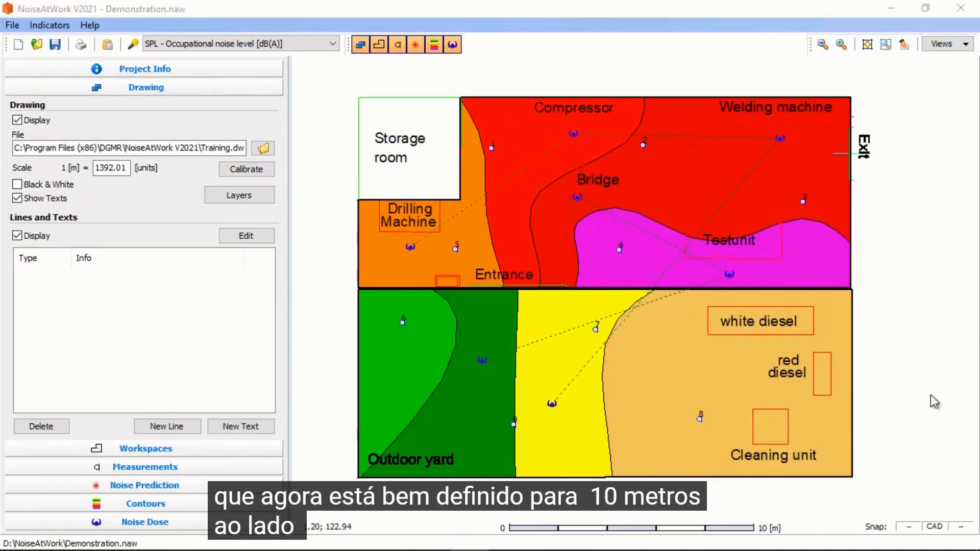
Add a new noise source at the right end of the test unit area with a sound power level Lw1 of 95
click(247, 451)
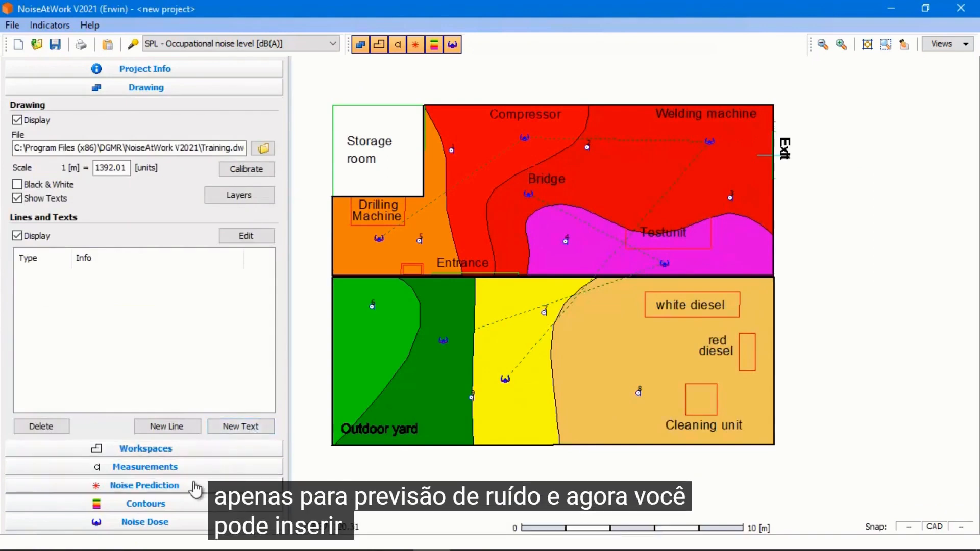
click(192, 486)
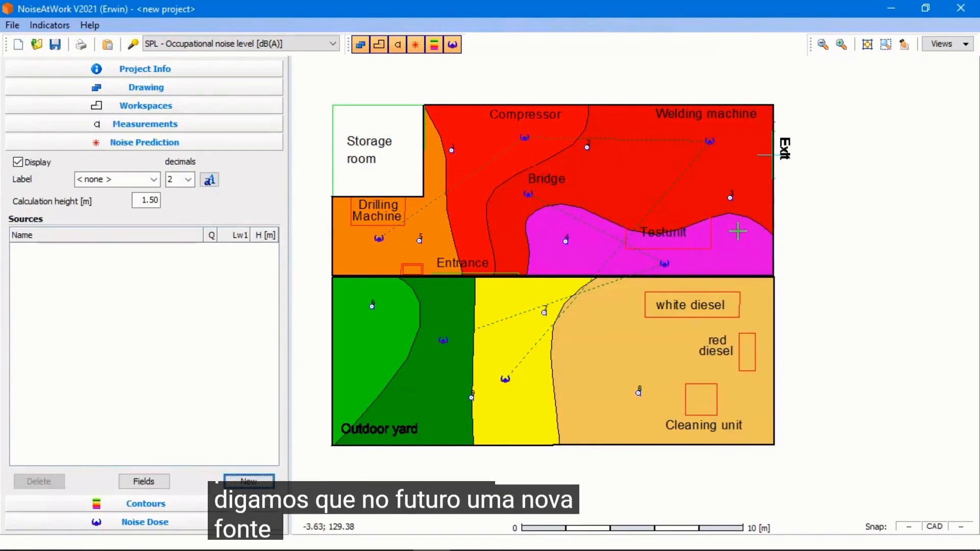
click(735, 235)
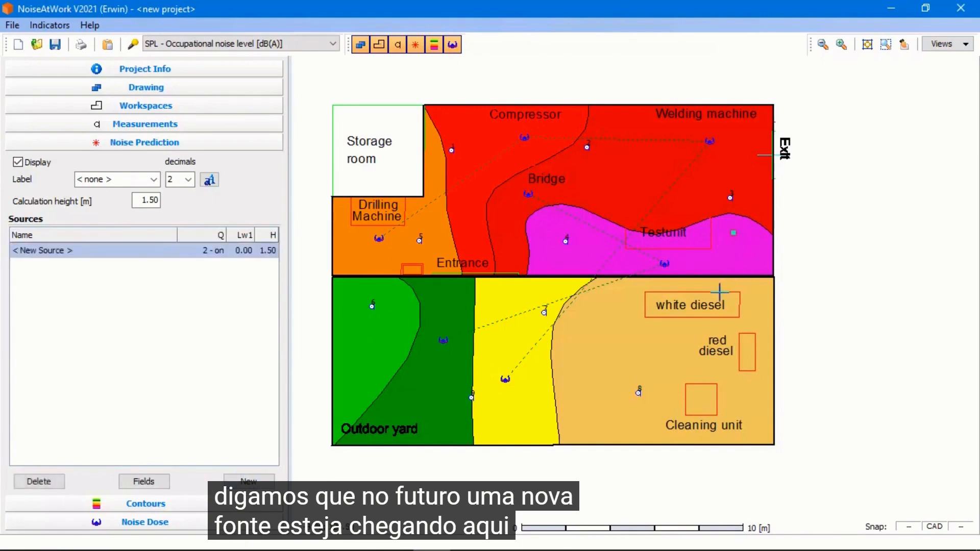
click(241, 250)
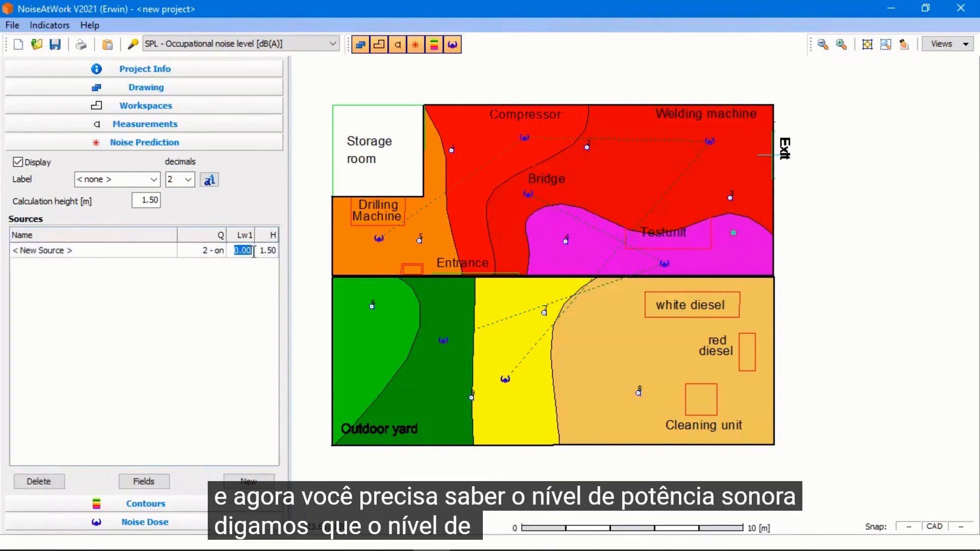
text(95)
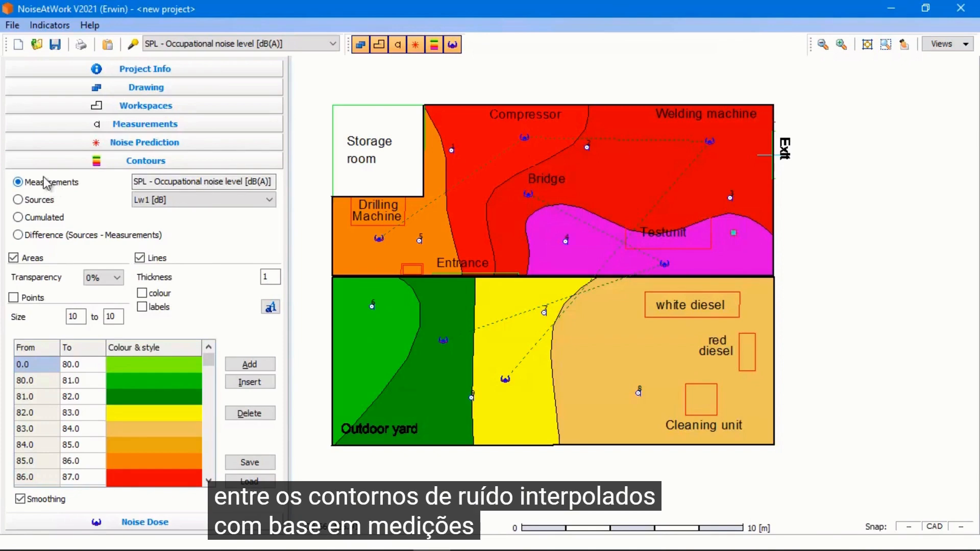
Show source-based contours, then copy the new source and paste a second one near the compressor beside the storage room
click(43, 202)
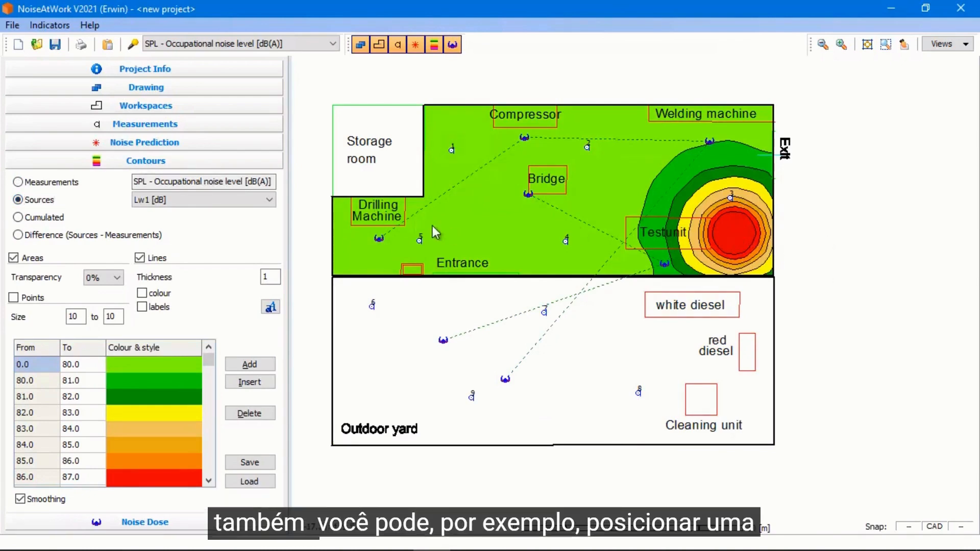
click(734, 235)
right_click(734, 234)
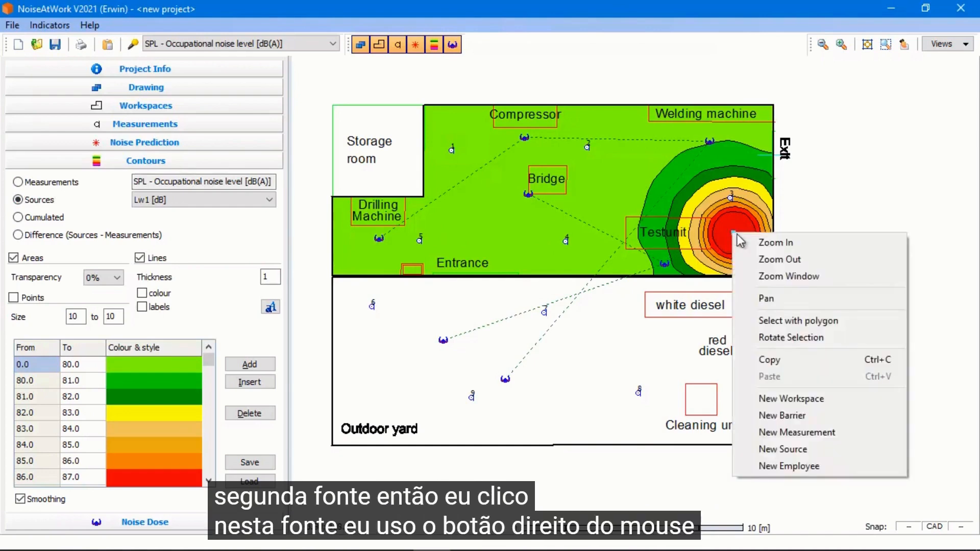
click(792, 359)
right_click(486, 208)
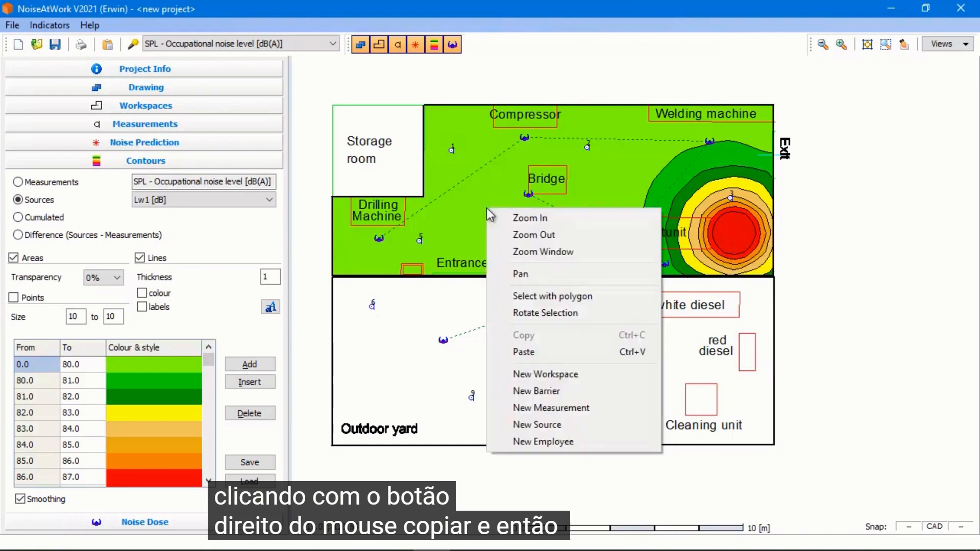
click(540, 347)
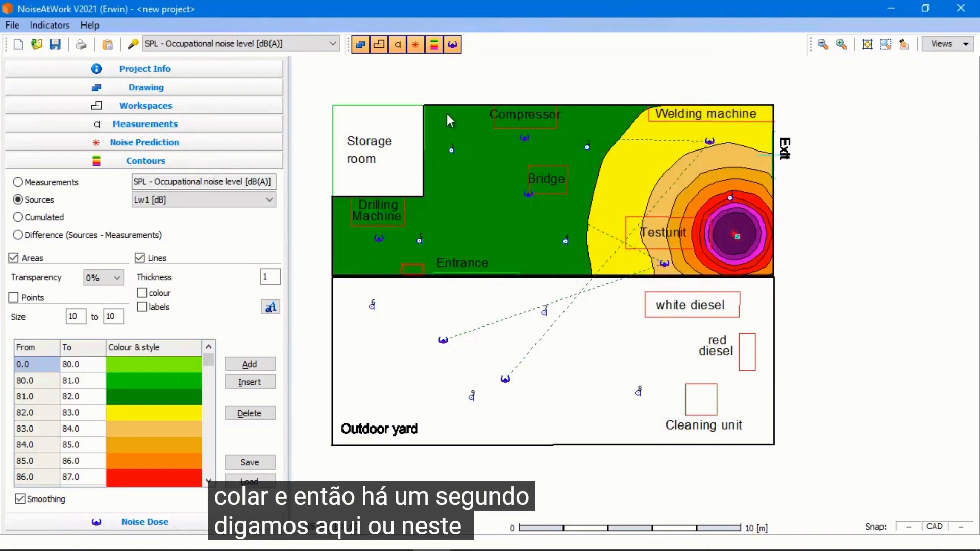
drag(444, 123, 476, 162)
click(537, 303)
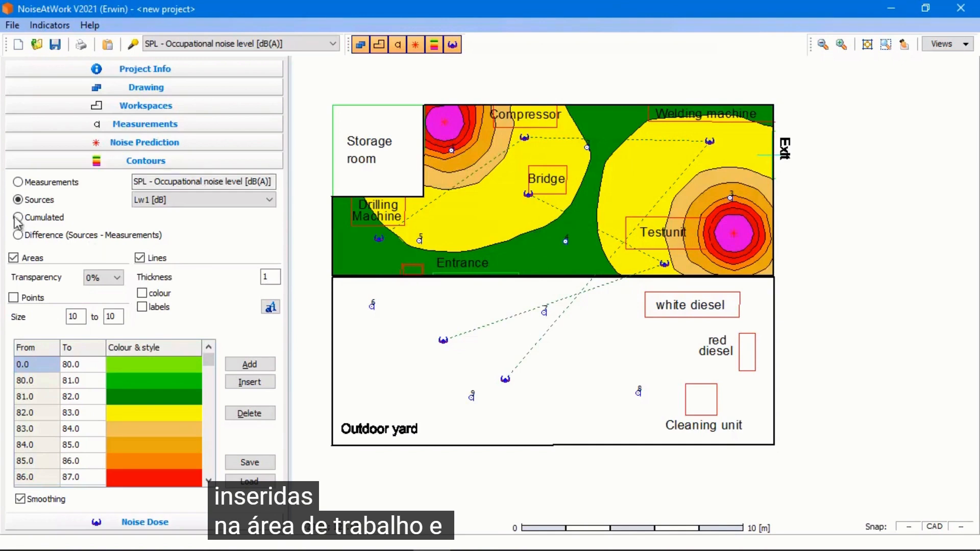
Switch the contour display between measurements and sources, ending on cumulated contours
click(17, 183)
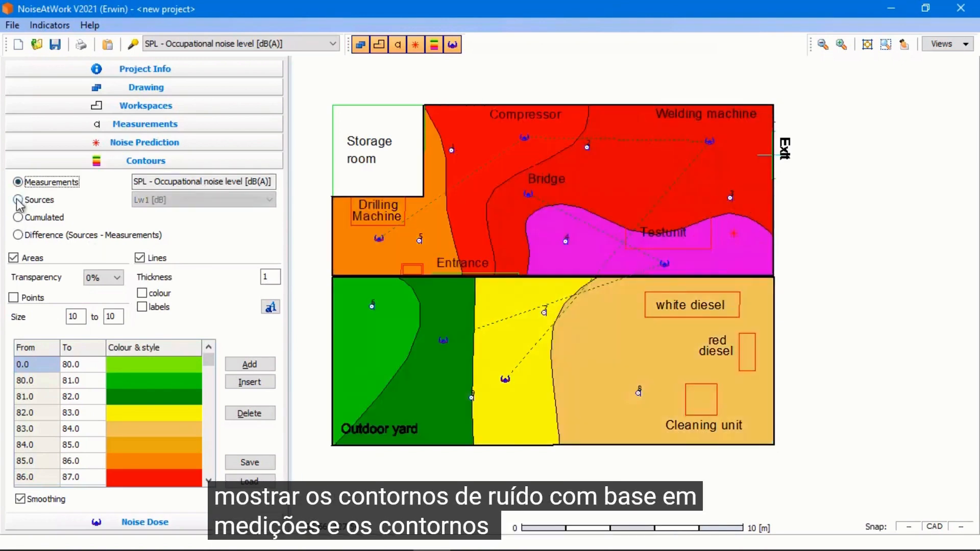
click(19, 200)
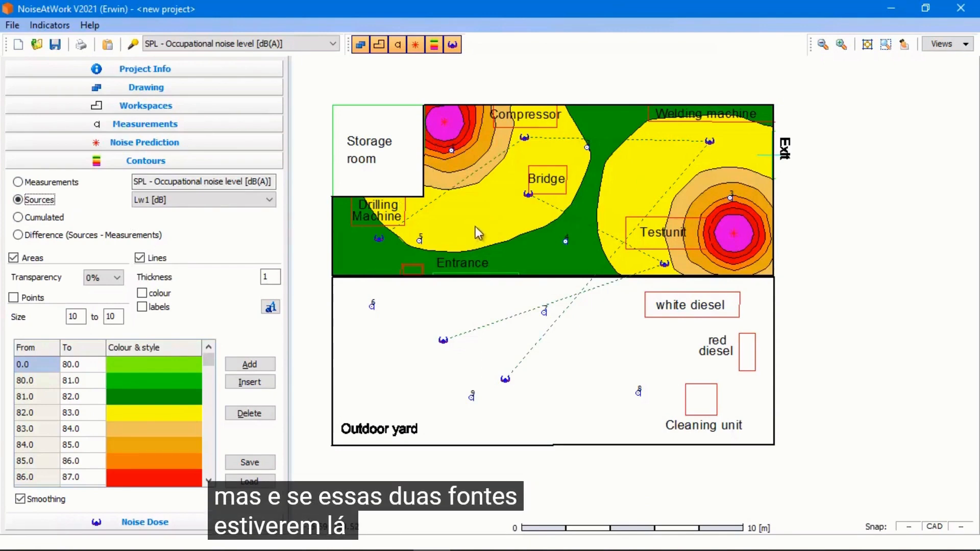
click(27, 183)
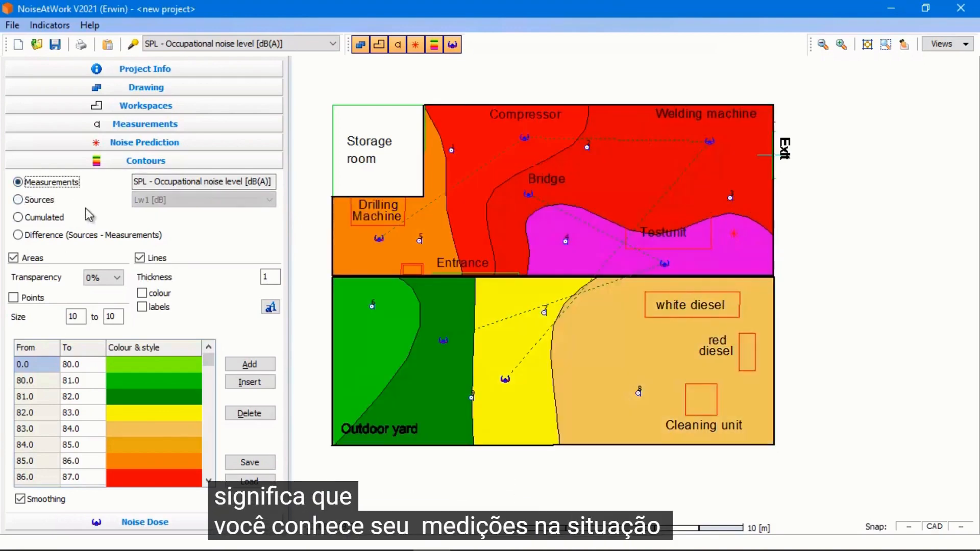
click(26, 201)
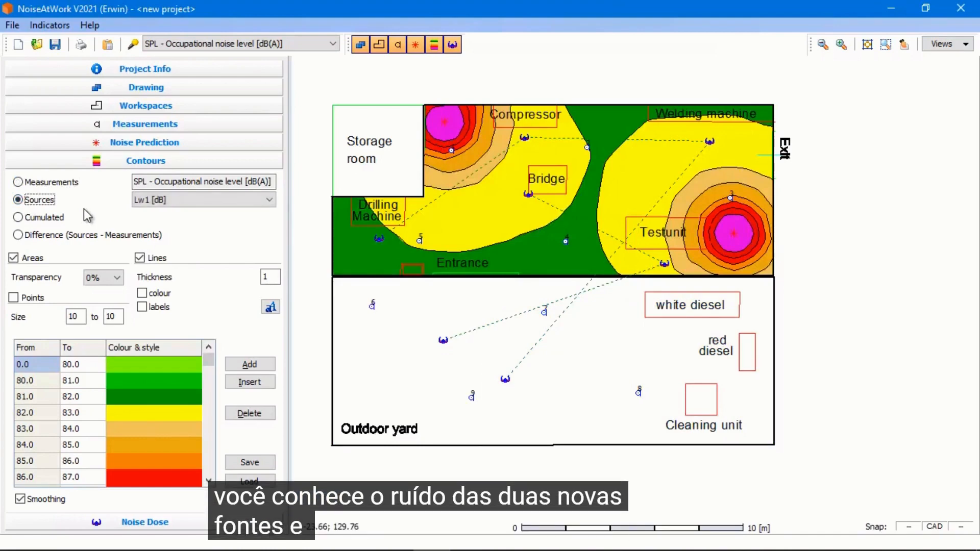
click(18, 218)
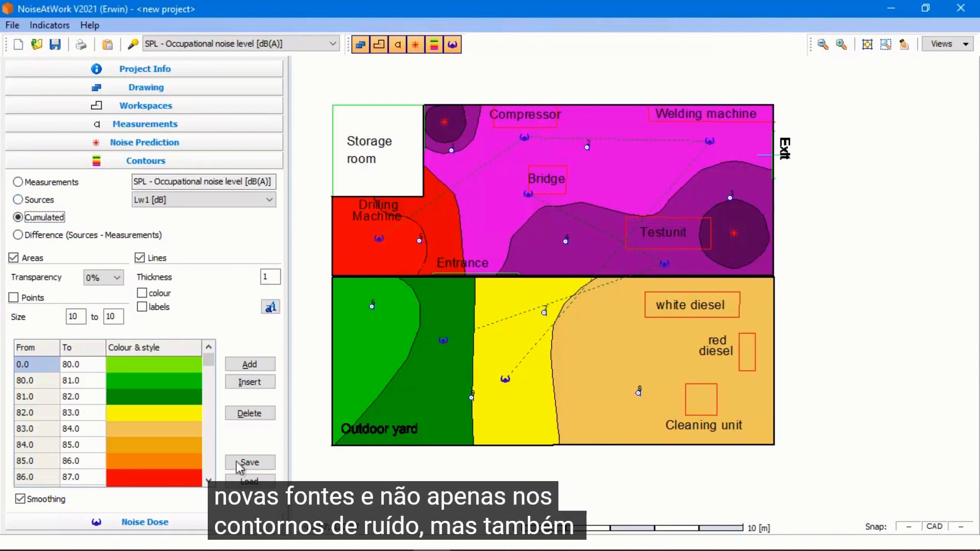
Review both sources, then show measurement contours and hide the noise prediction items on the drawing
click(202, 523)
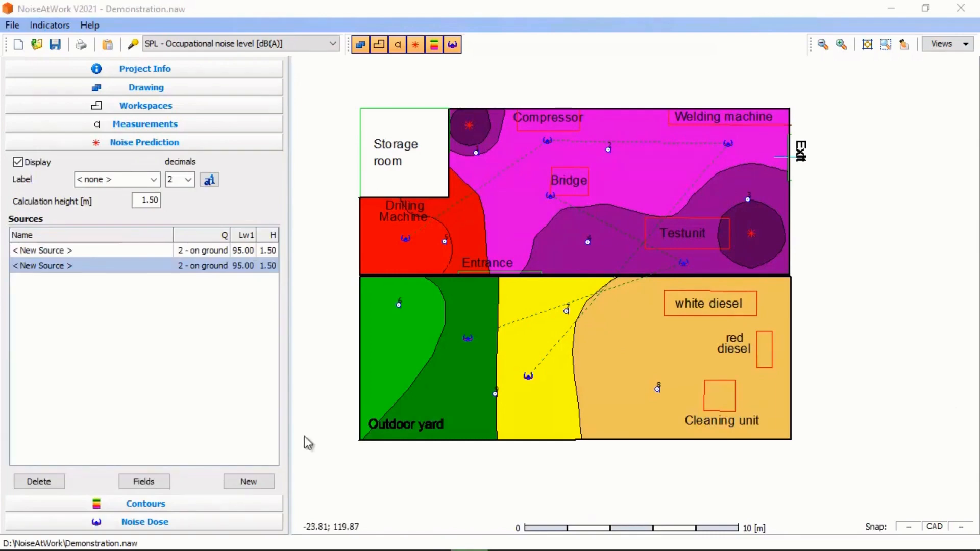
click(169, 506)
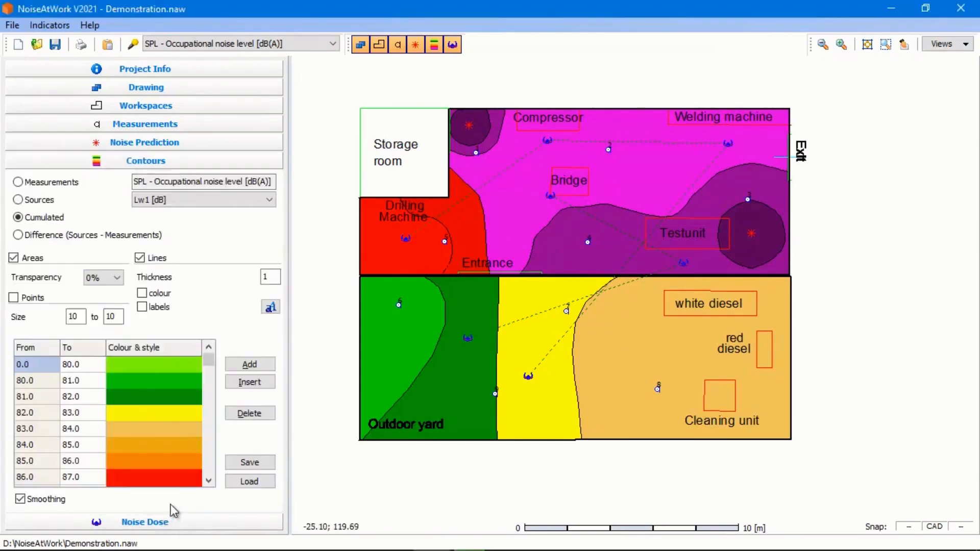
click(18, 182)
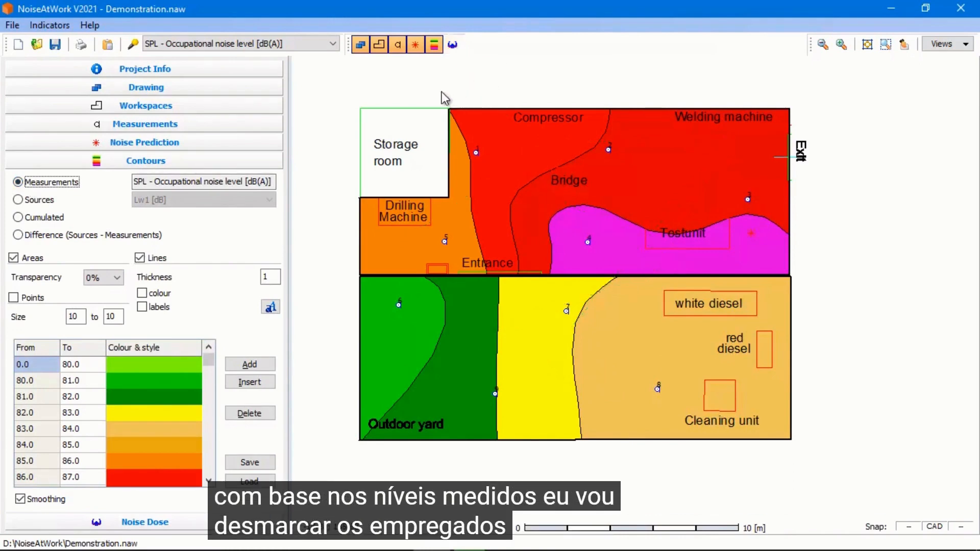
click(415, 44)
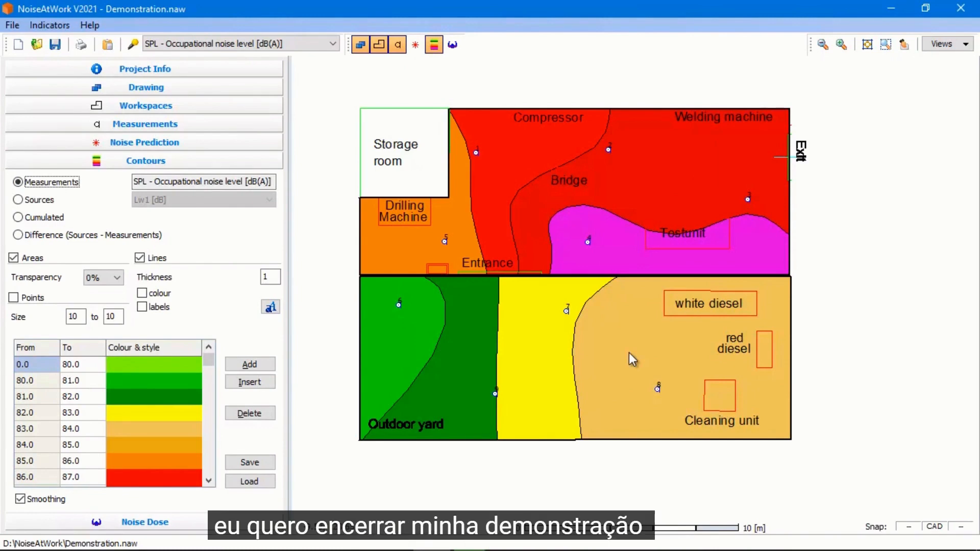
Select the workspaces and measurement positions with a selection window and copy them
scroll(734, 267, down, 1)
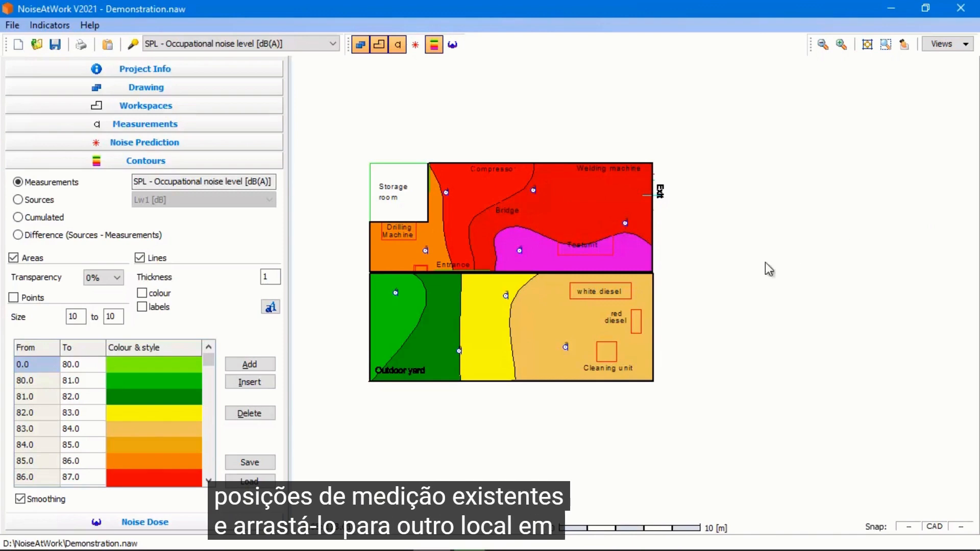
scroll(842, 299, down, 1)
mouse_move(847, 301)
mouse_down()
mouse_move(719, 287)
mouse_move(743, 295)
mouse_up()
scroll(744, 295, up, 1)
drag(667, 327, 719, 339)
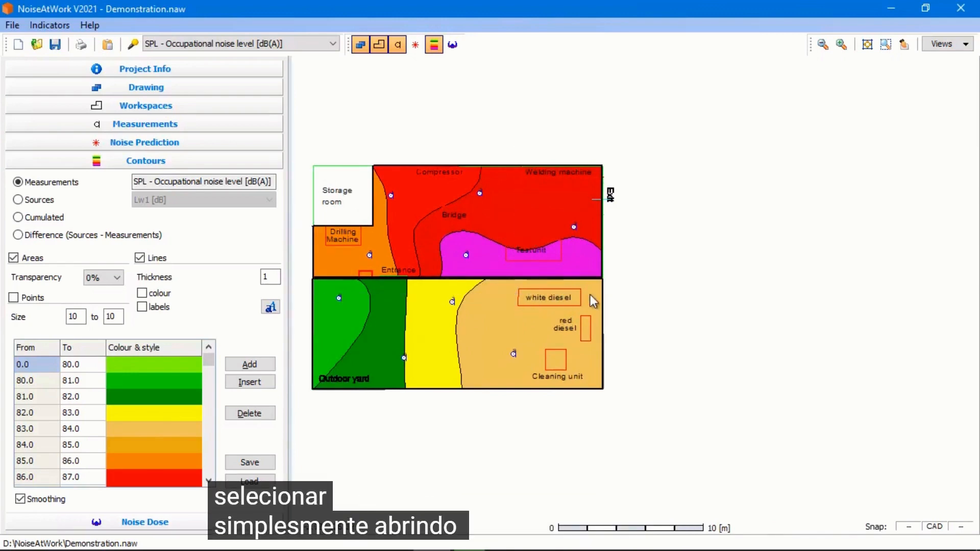
drag(590, 295, 617, 289)
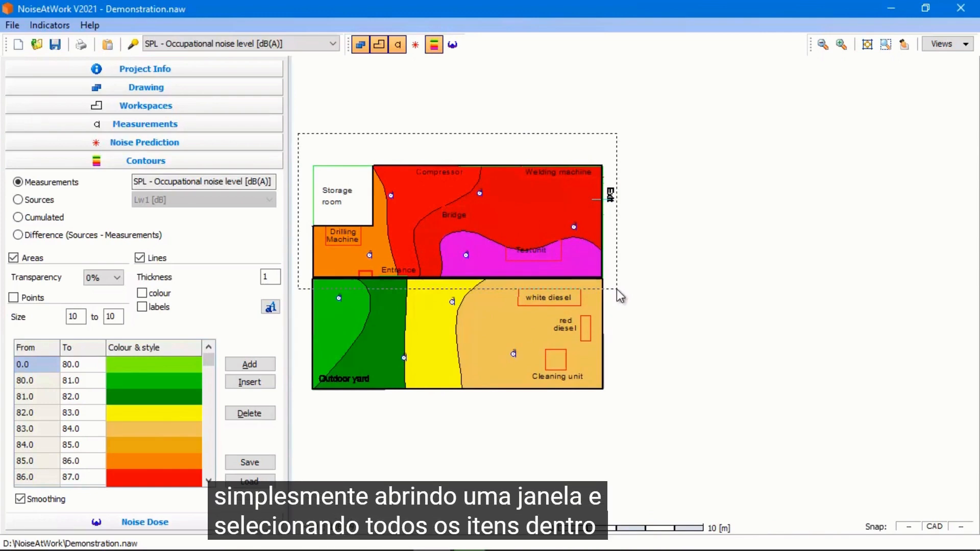
drag(617, 289, 617, 289)
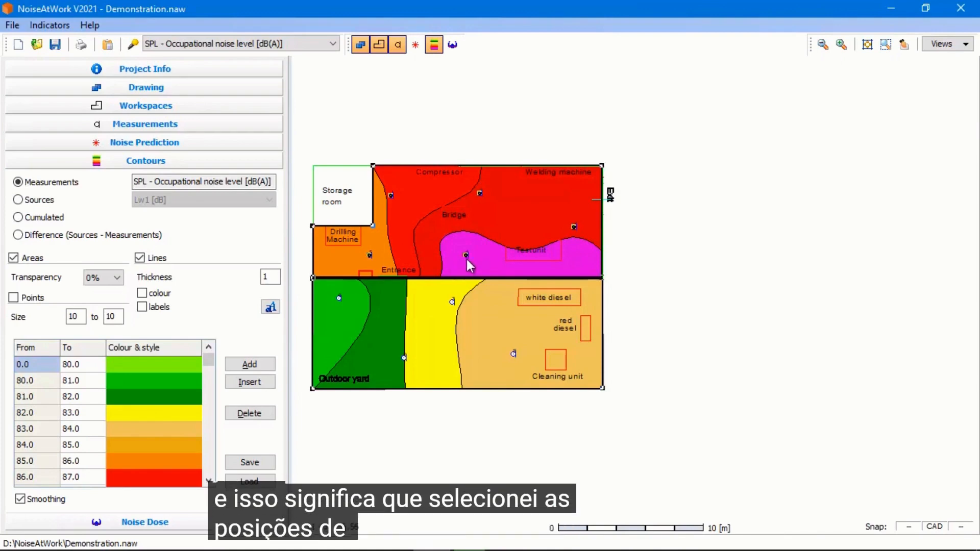
right_click(493, 167)
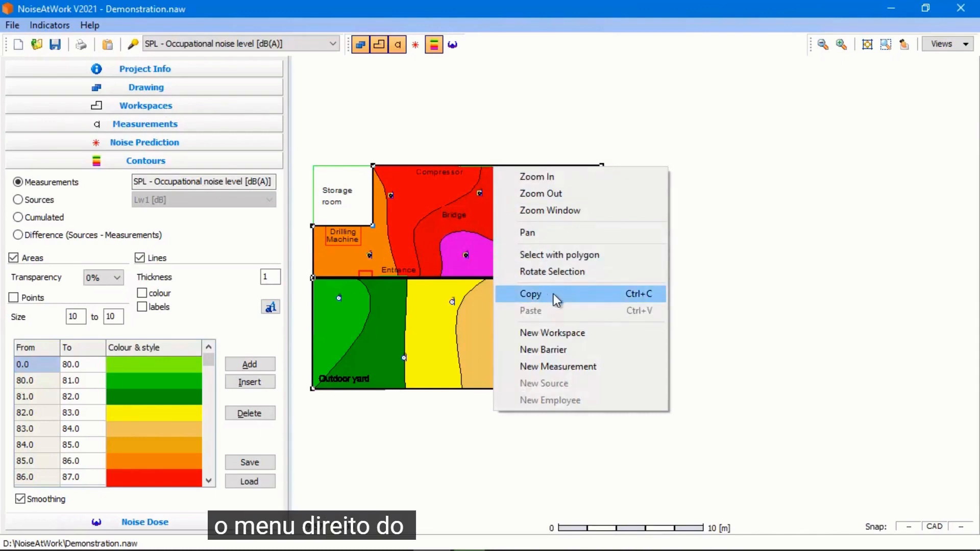
click(567, 297)
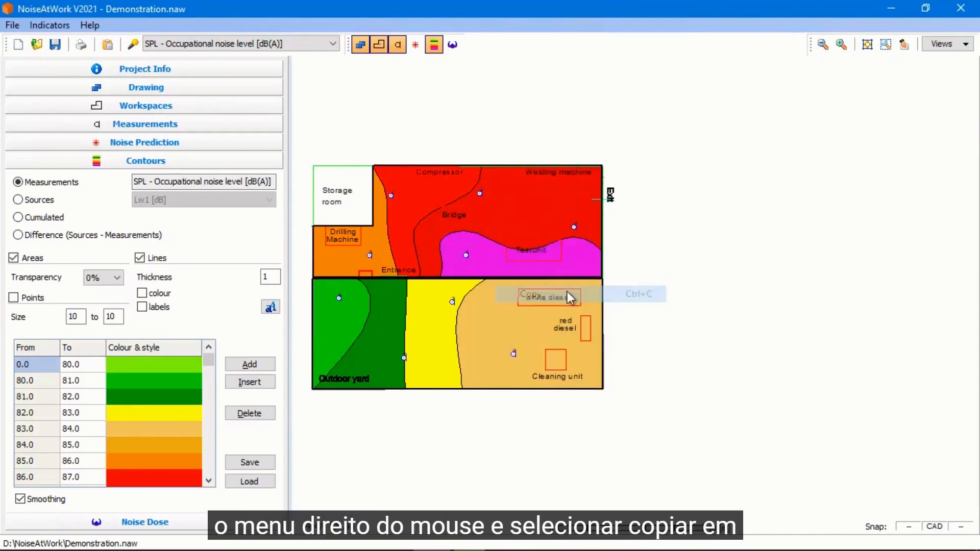
Paste the copied workspaces and measurement positions and move the copies to the right of the original plan
right_click(615, 158)
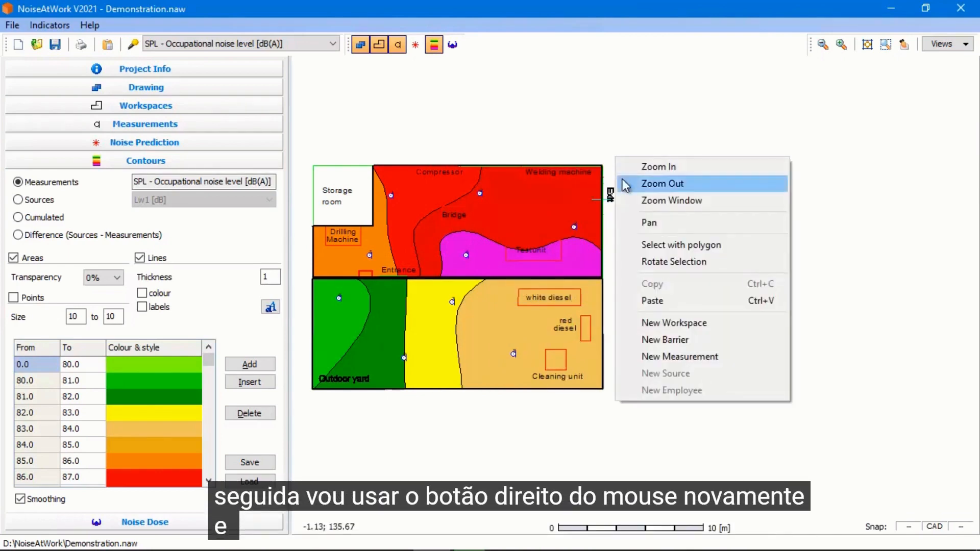
click(672, 301)
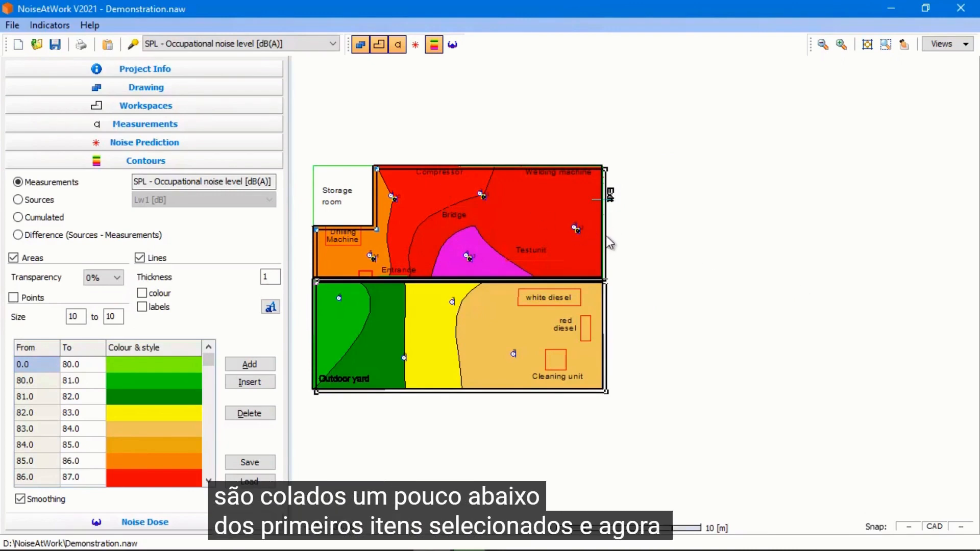
mouse_move(668, 247)
mouse_down()
mouse_move(840, 269)
mouse_move(941, 265)
mouse_move(937, 241)
mouse_up()
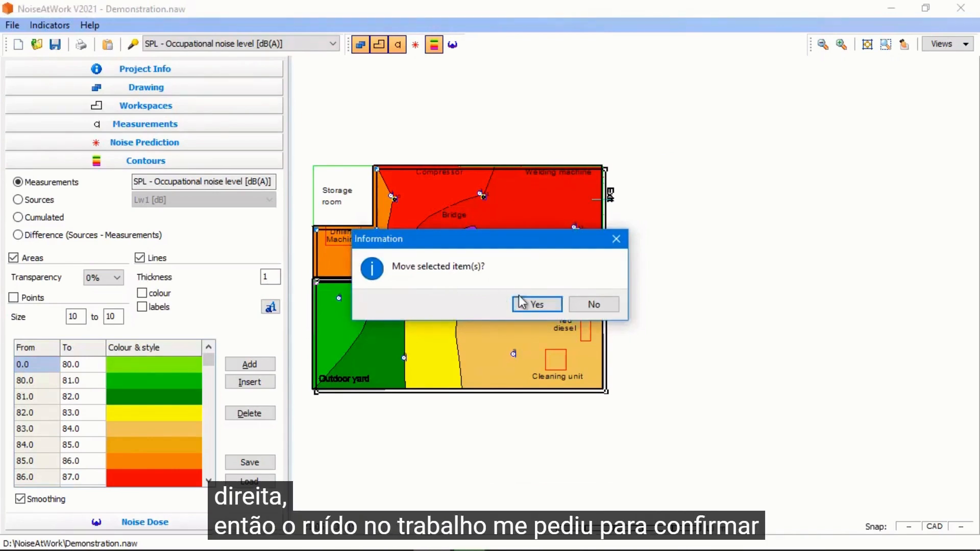
click(531, 303)
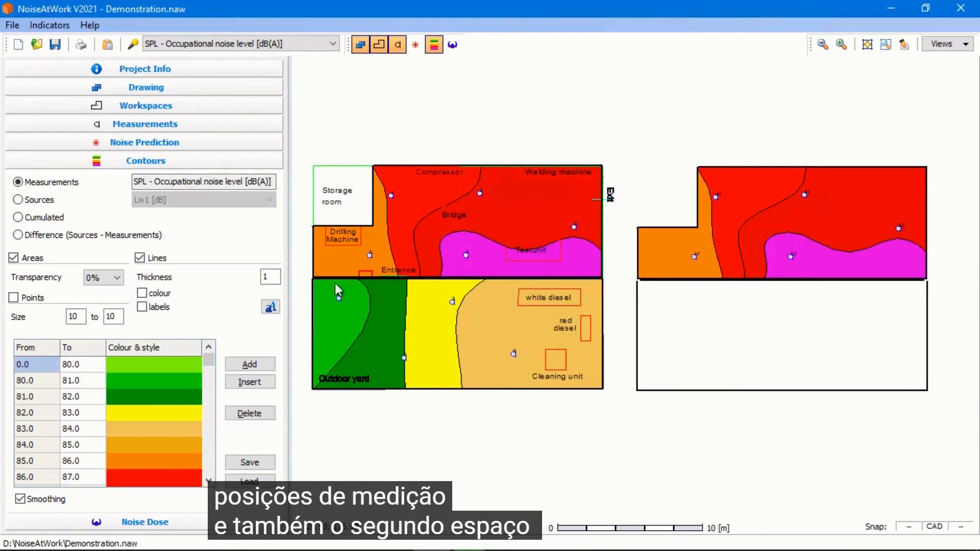
Delete the pasted copy of the lower outdoor yard workspace
drag(330, 285, 373, 287)
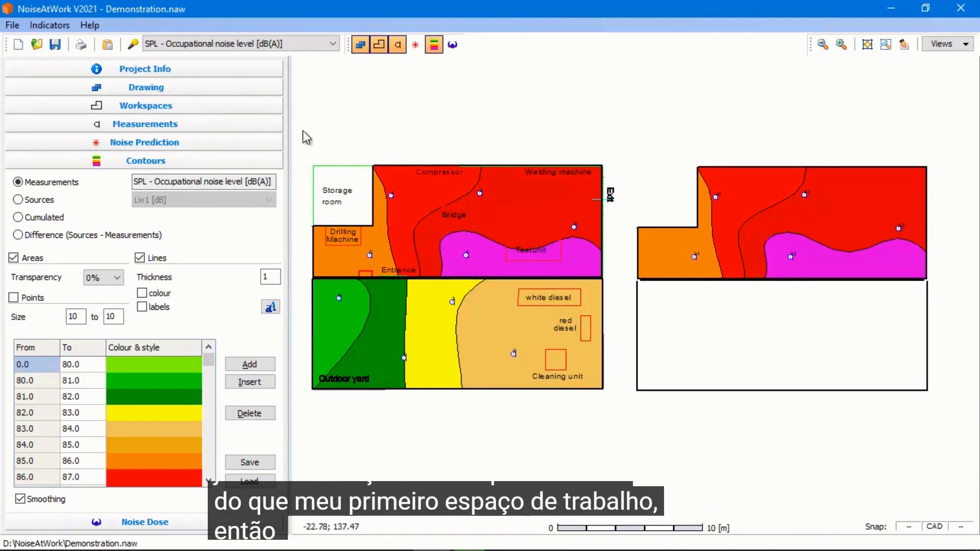
drag(380, 269, 609, 265)
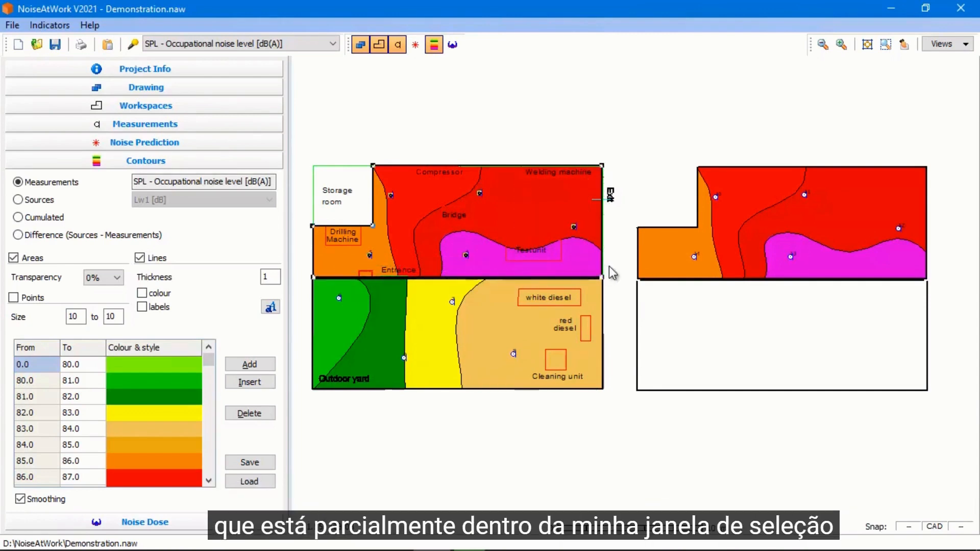
click(729, 395)
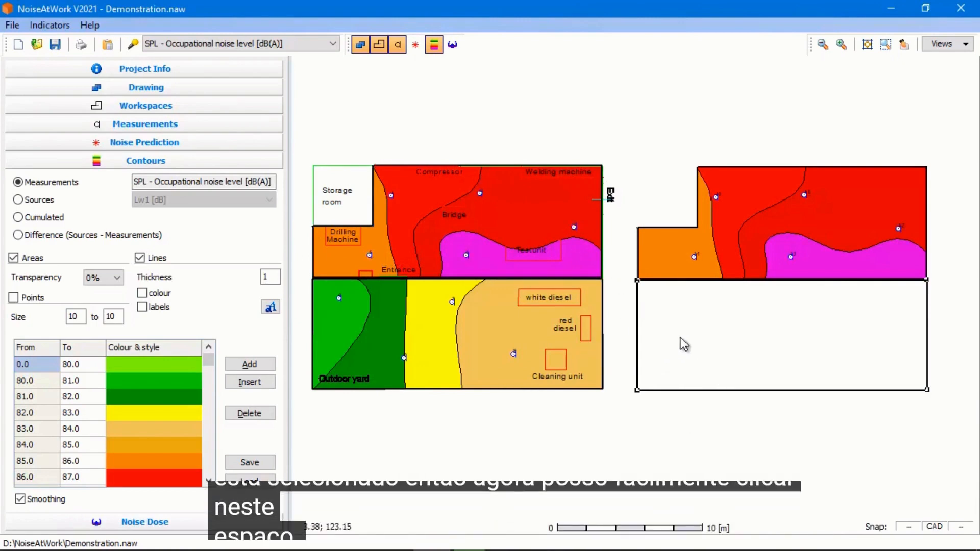
key(Delete)
click(532, 306)
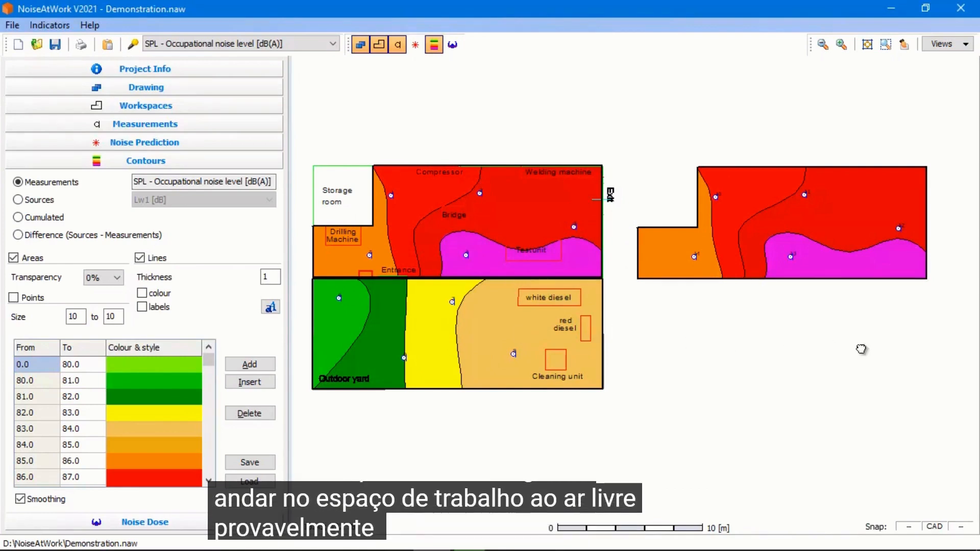
Set the SPL of copied measurement position 14 to 81 dB(A)
drag(860, 347, 830, 343)
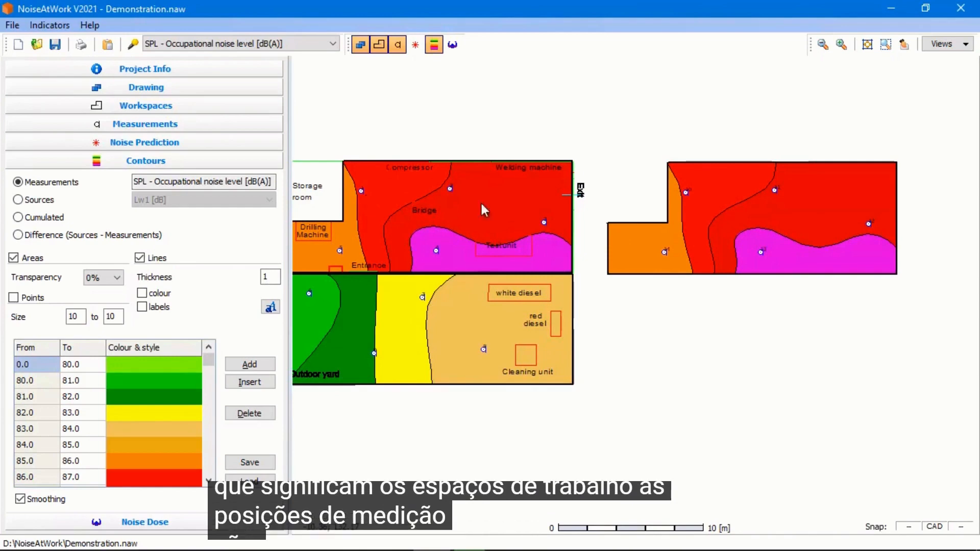
scroll(724, 215, up, 2)
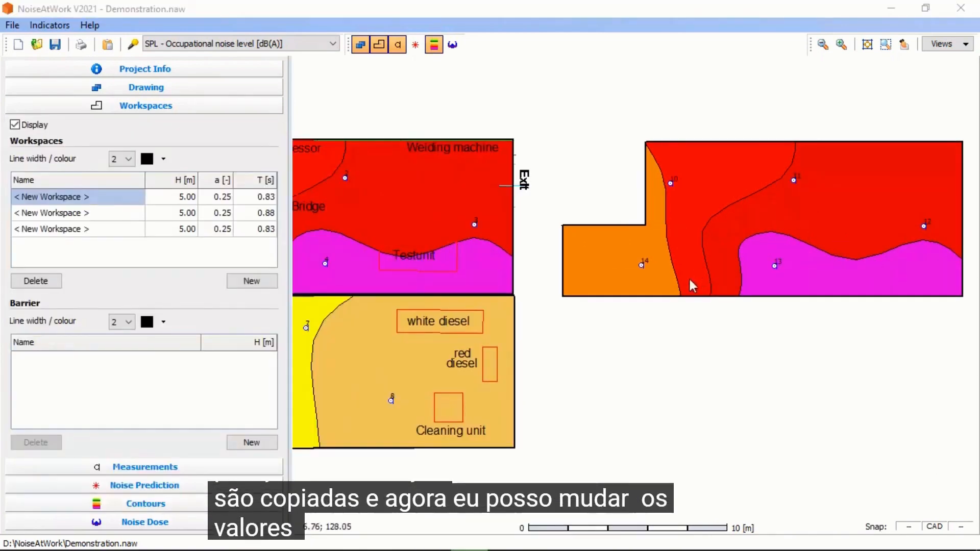
click(641, 266)
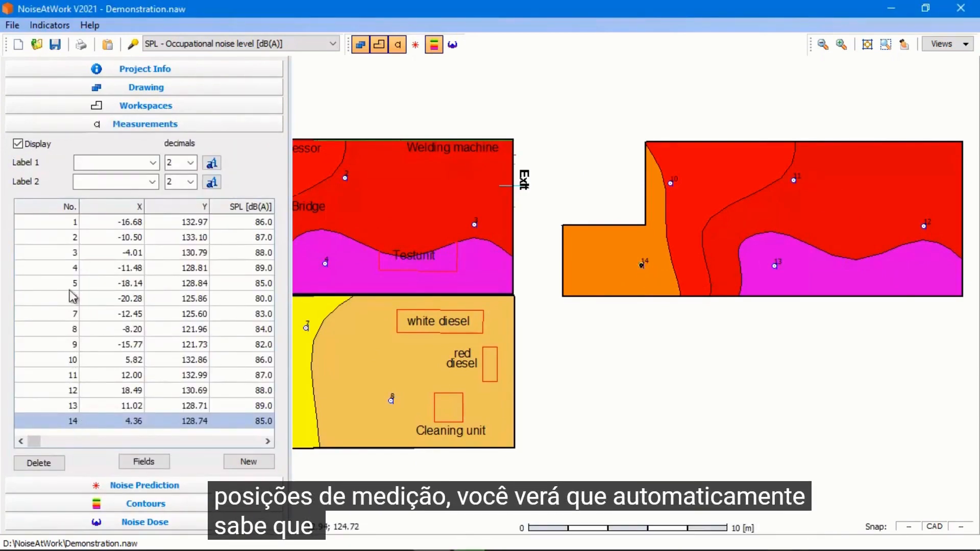
click(255, 422)
click(203, 428)
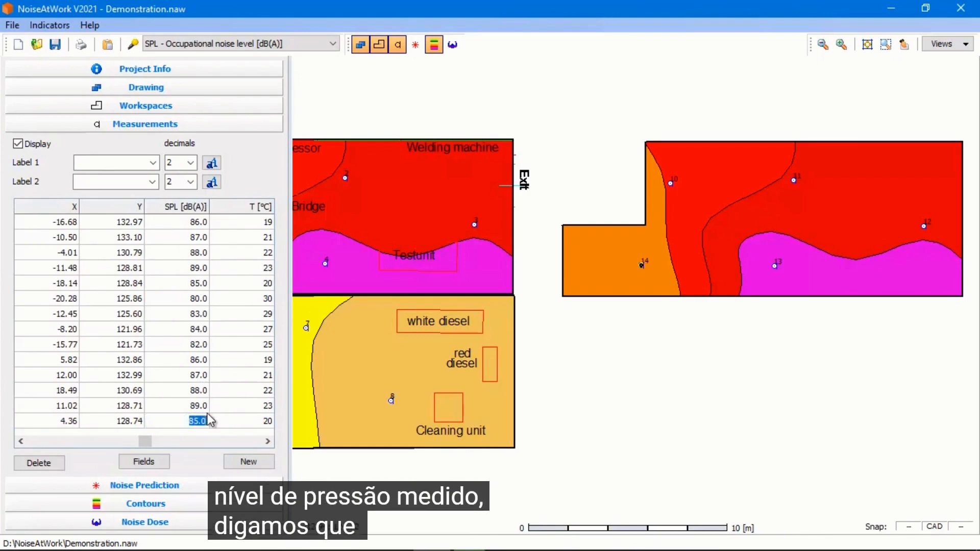
text(8)
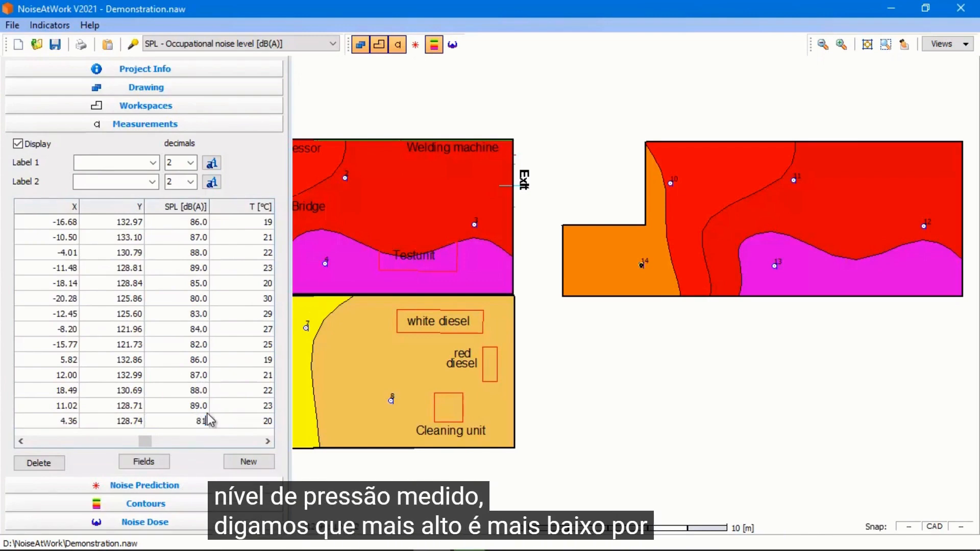
text(1)
key(Up)
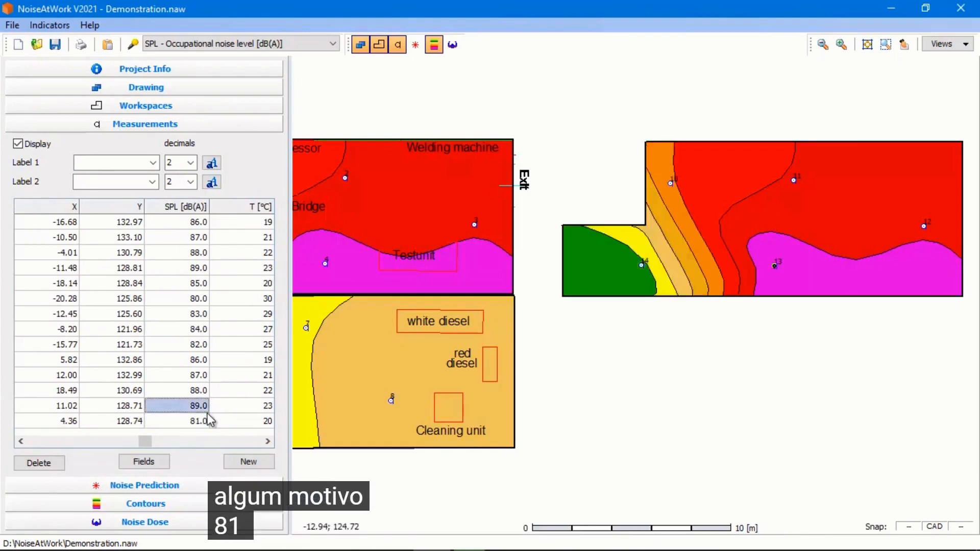
Set the SPL of copied measurement positions 13, 12, 11 and 10 to 82, 81, 87 and 85 dB(A)
text(82)
key(Up)
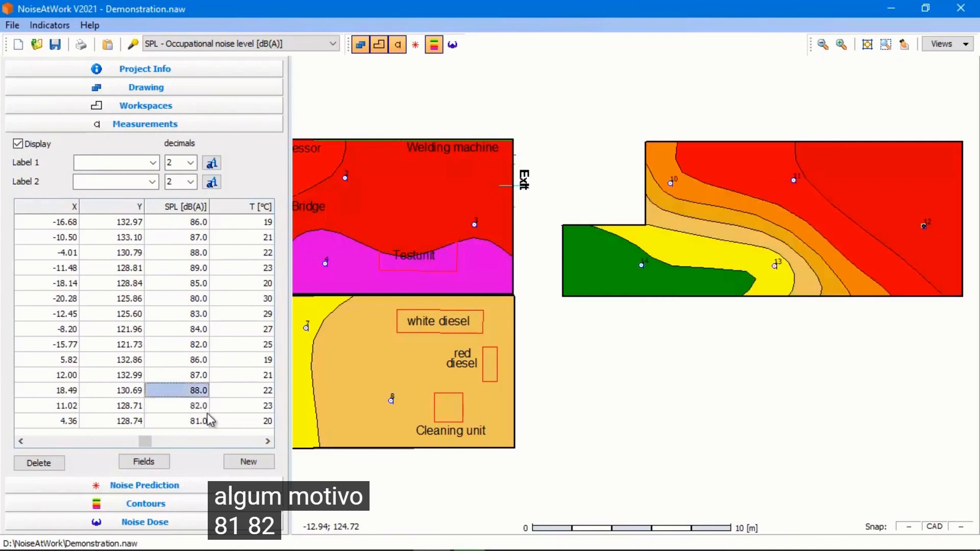
text(81)
key(Up)
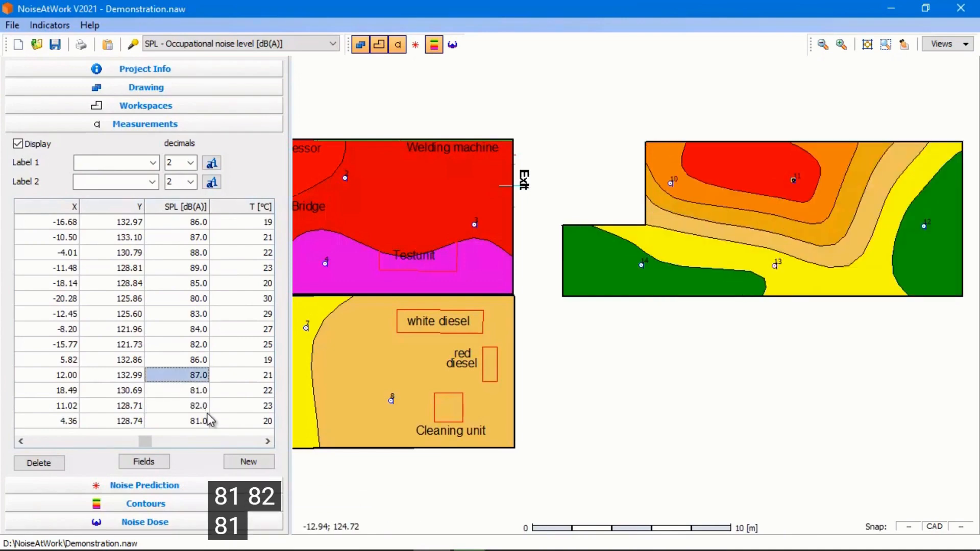
text(87 e )
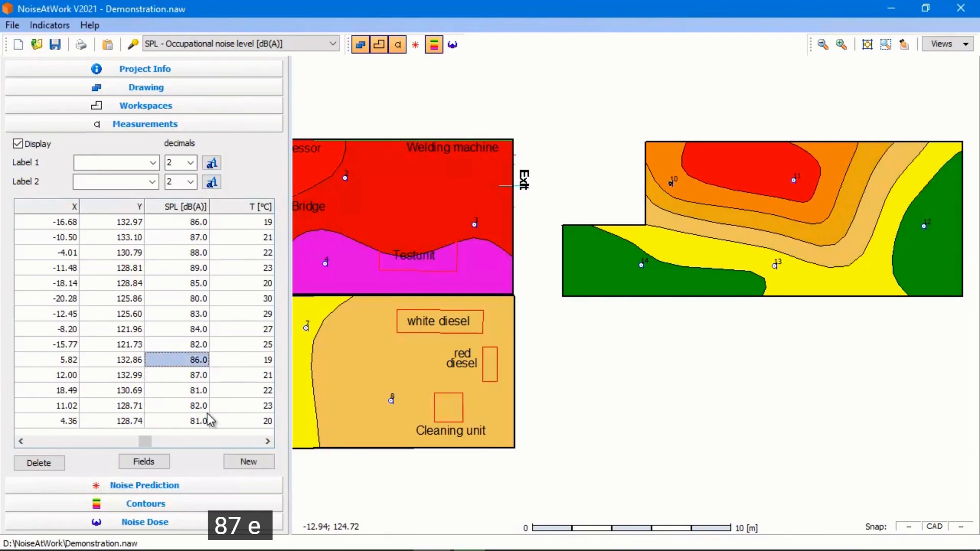
text(85)
key(Up)
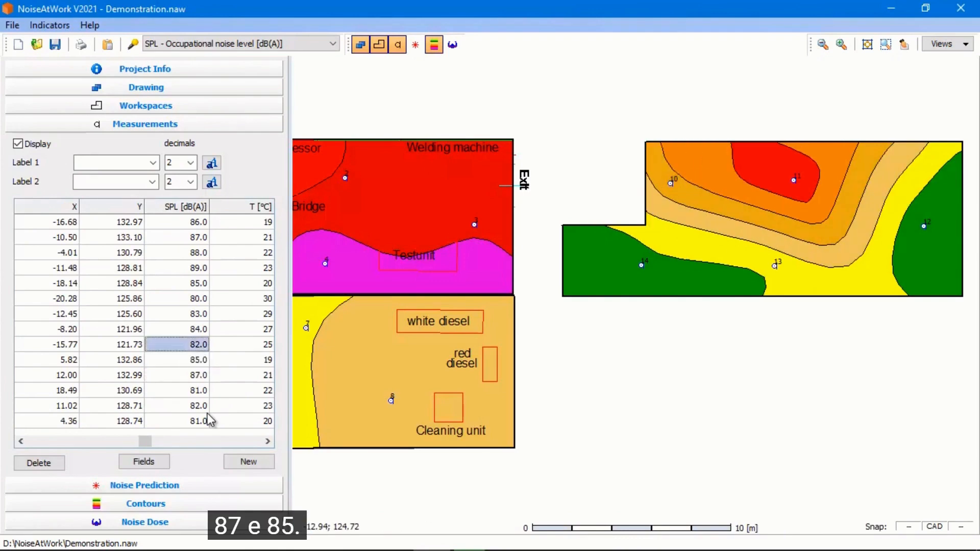
Frame the original ground floor plan and save it as a view named Ground floor
scroll(675, 430, down, 1)
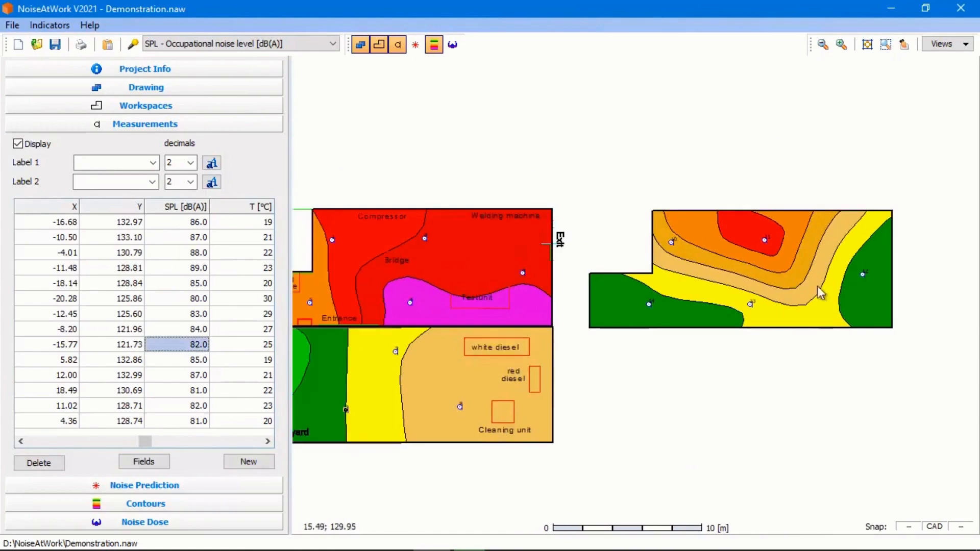
drag(711, 382, 759, 352)
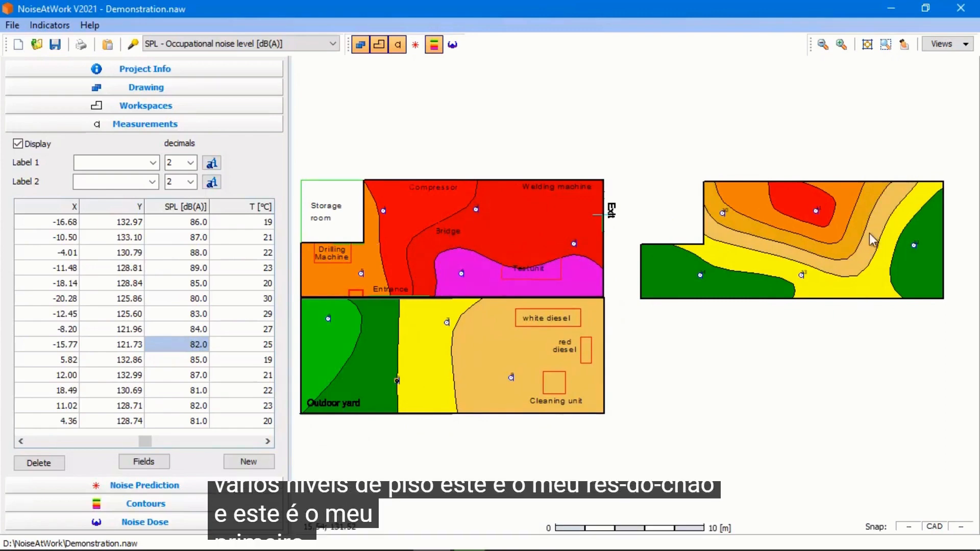
drag(695, 372, 800, 372)
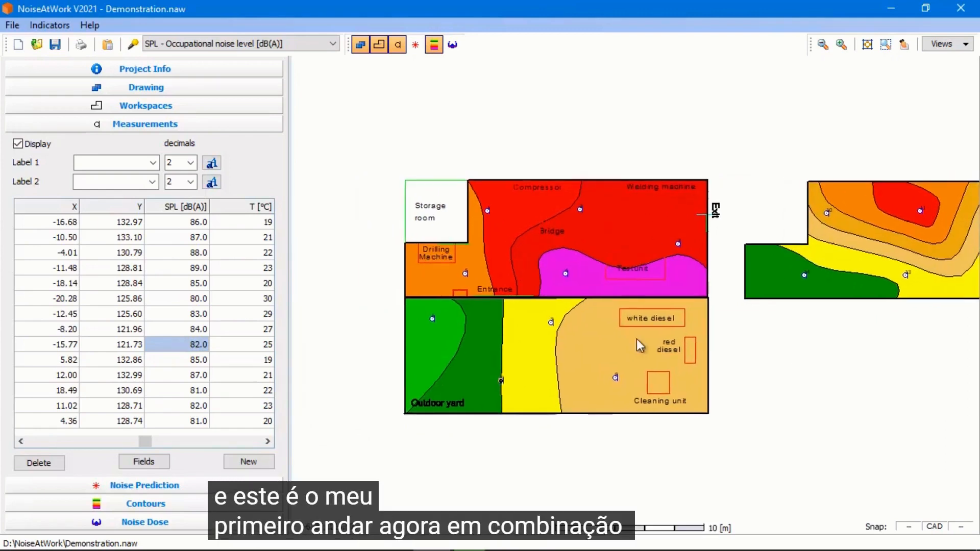
scroll(641, 346, up, 1)
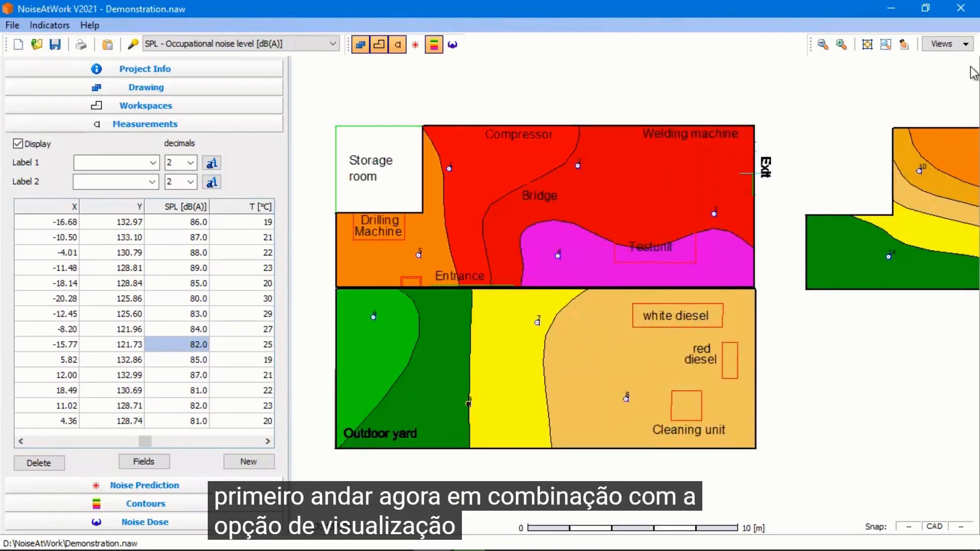
drag(688, 222, 743, 201)
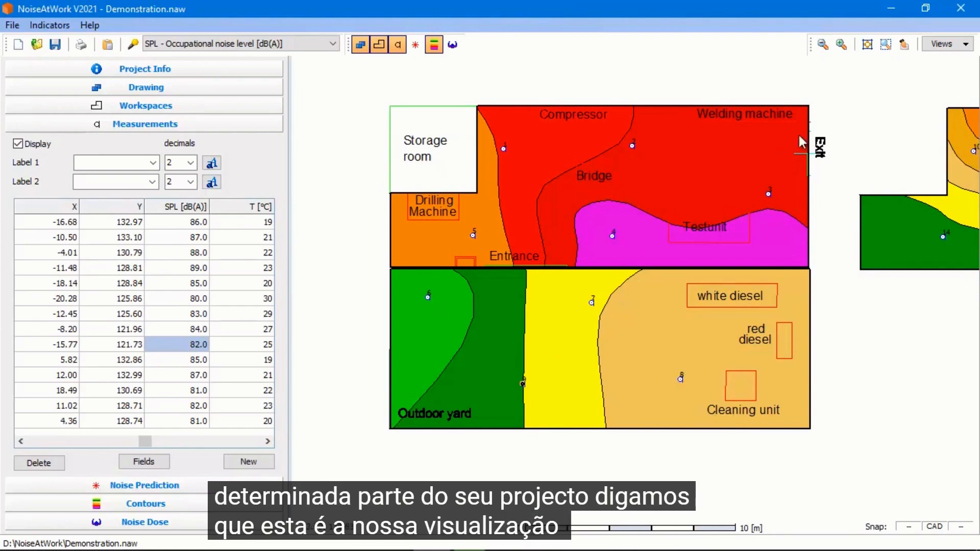
click(965, 46)
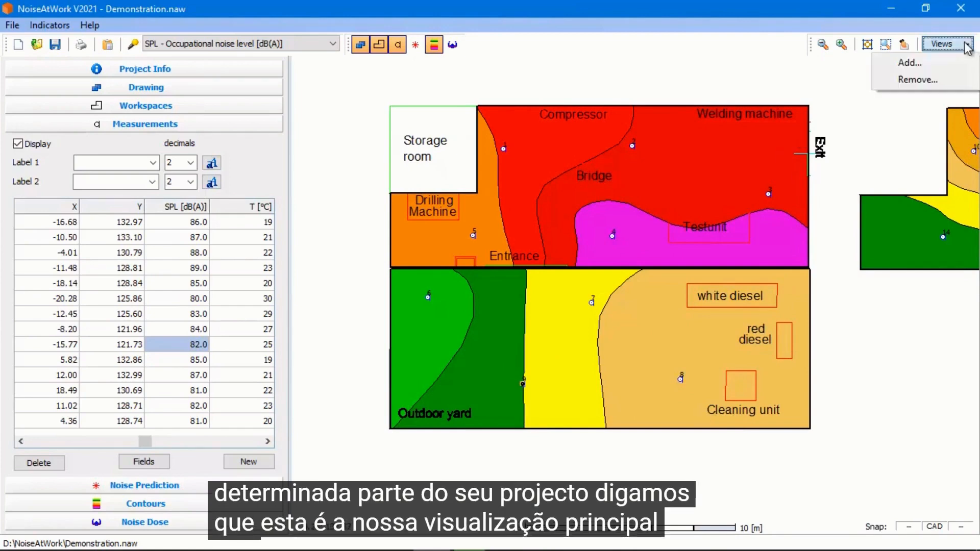
click(912, 64)
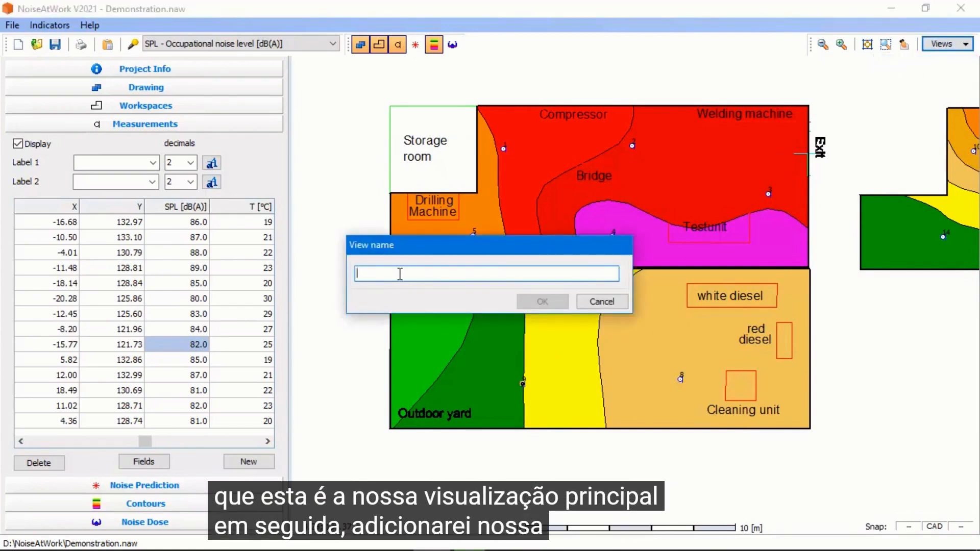
text(Grou)
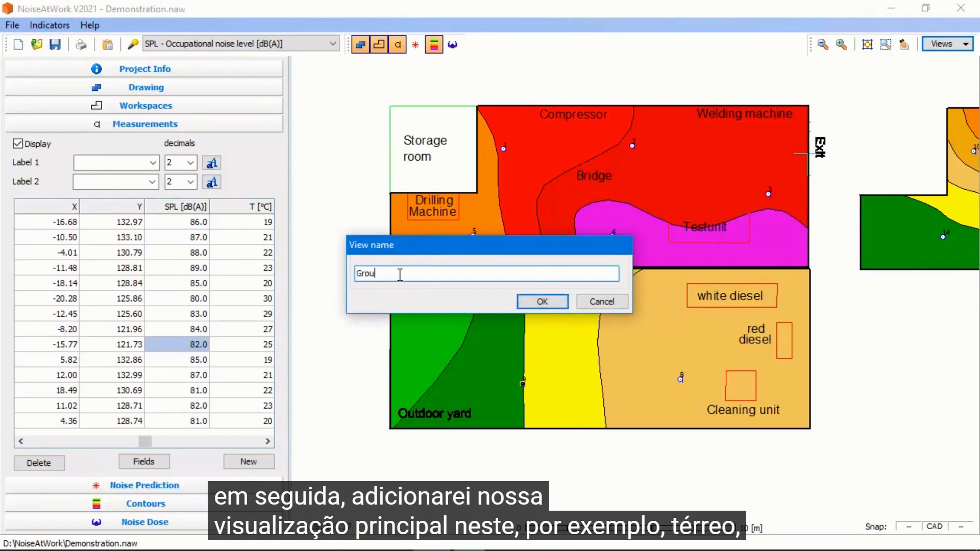
text(nd floor)
click(543, 302)
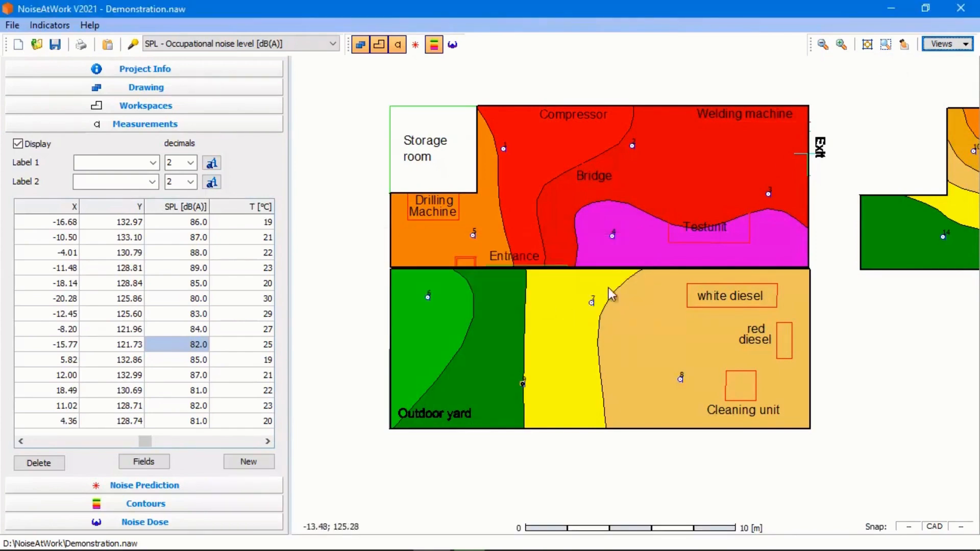
Frame the copied upper plan and save it as a view named First floor
drag(868, 290, 525, 310)
scroll(569, 296, up, 1)
drag(741, 268, 591, 275)
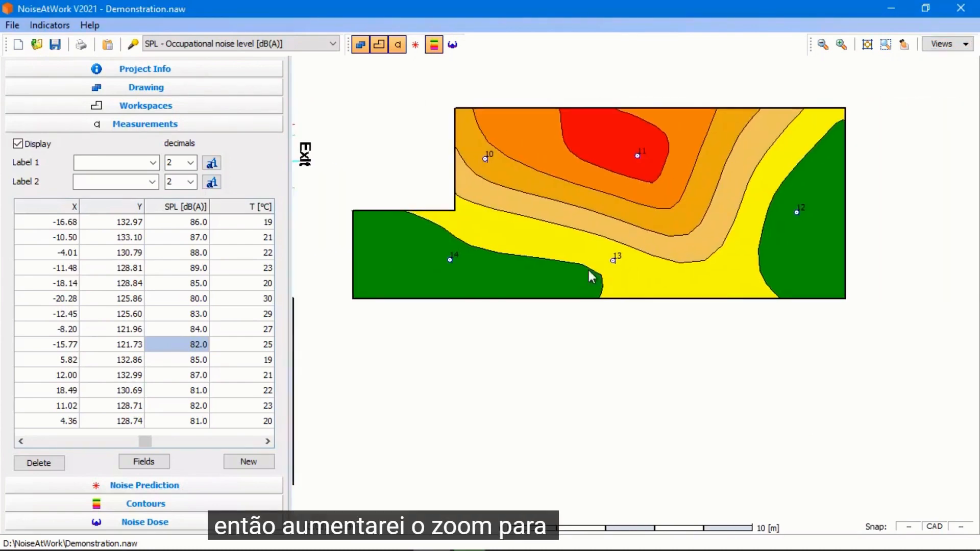
drag(676, 255, 662, 278)
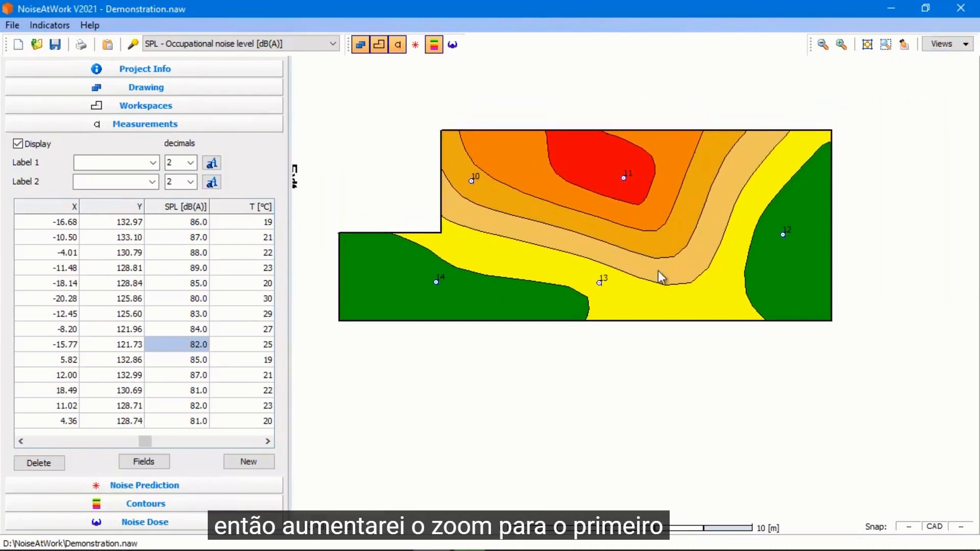
click(966, 45)
click(917, 83)
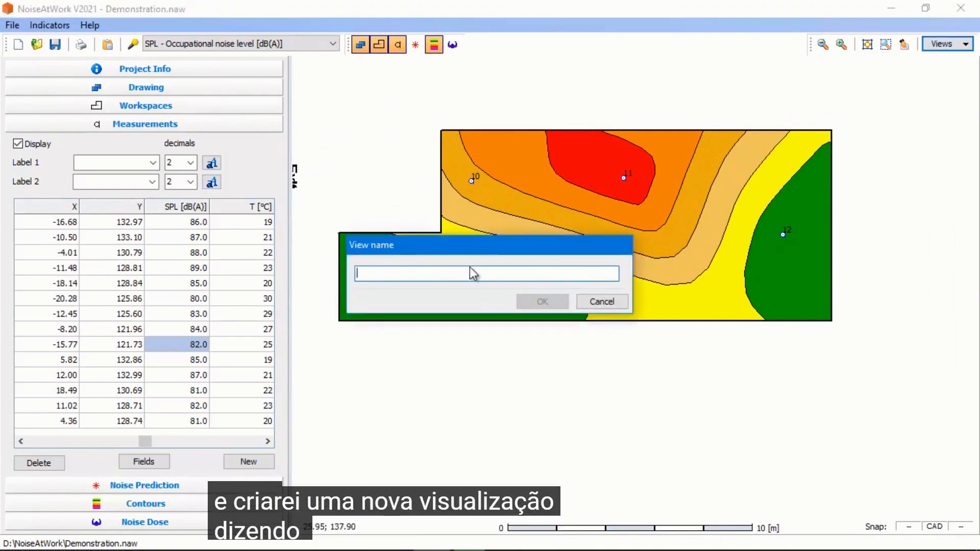
text(First)
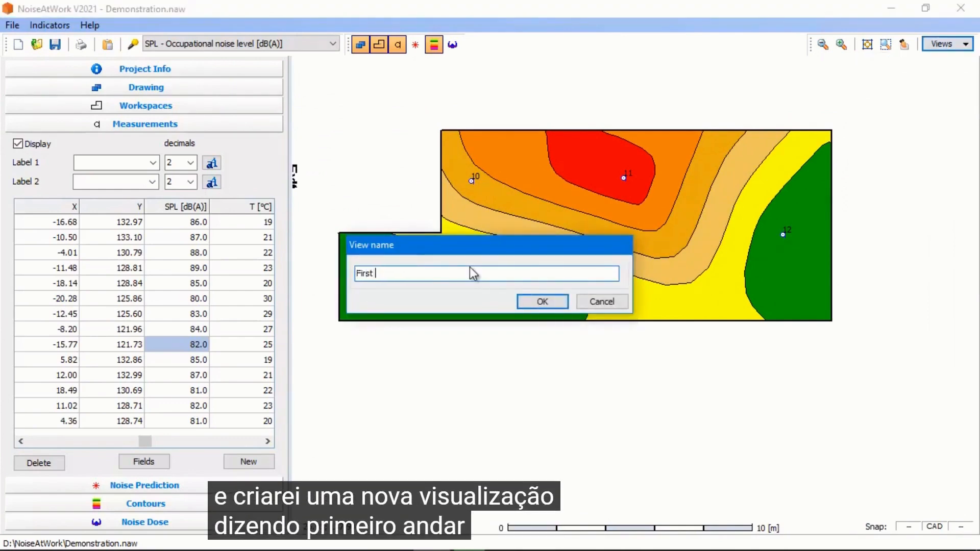
text( floor)
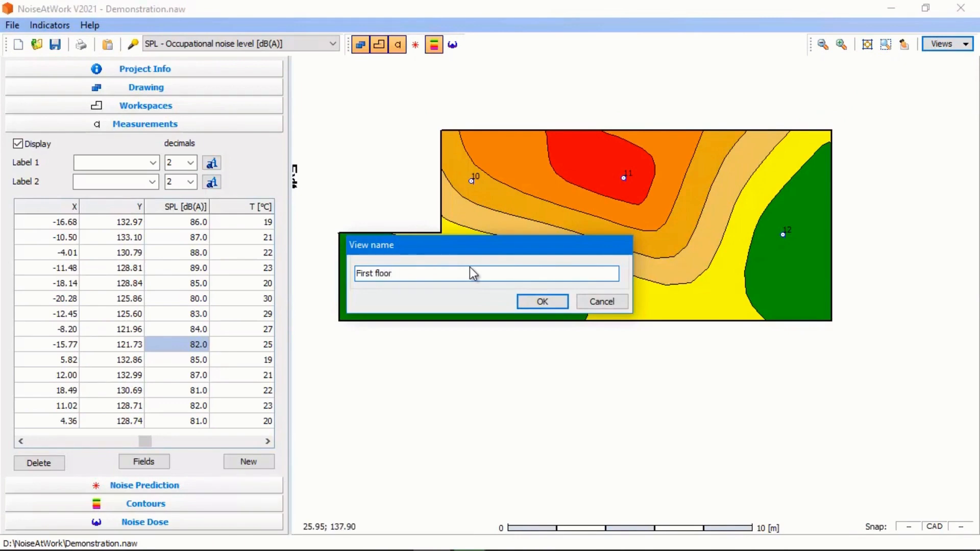
click(557, 304)
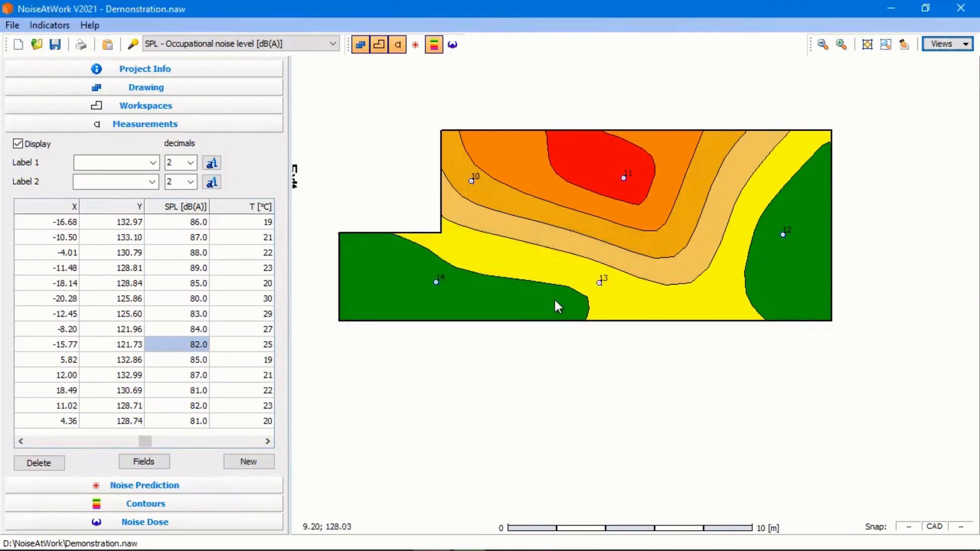
Switch to the Ground floor view
click(966, 44)
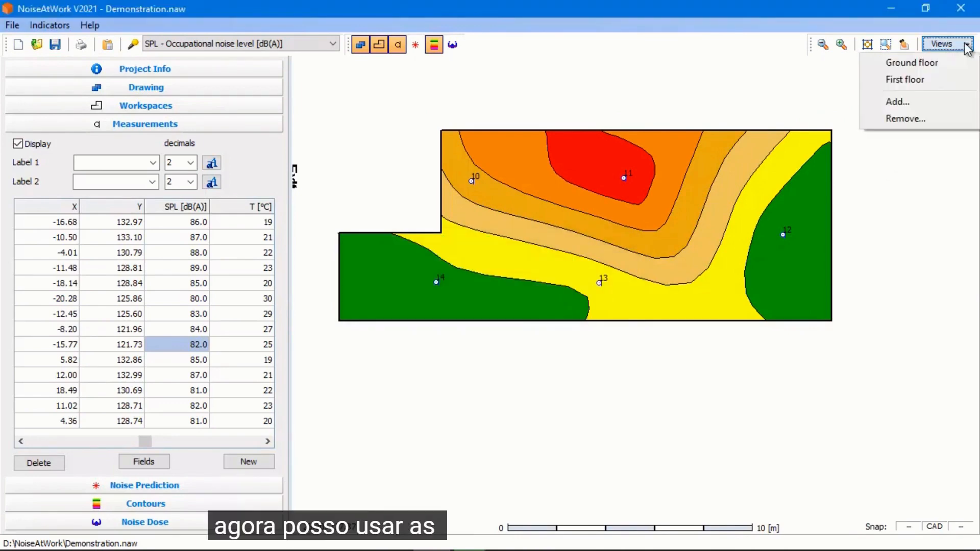
click(931, 63)
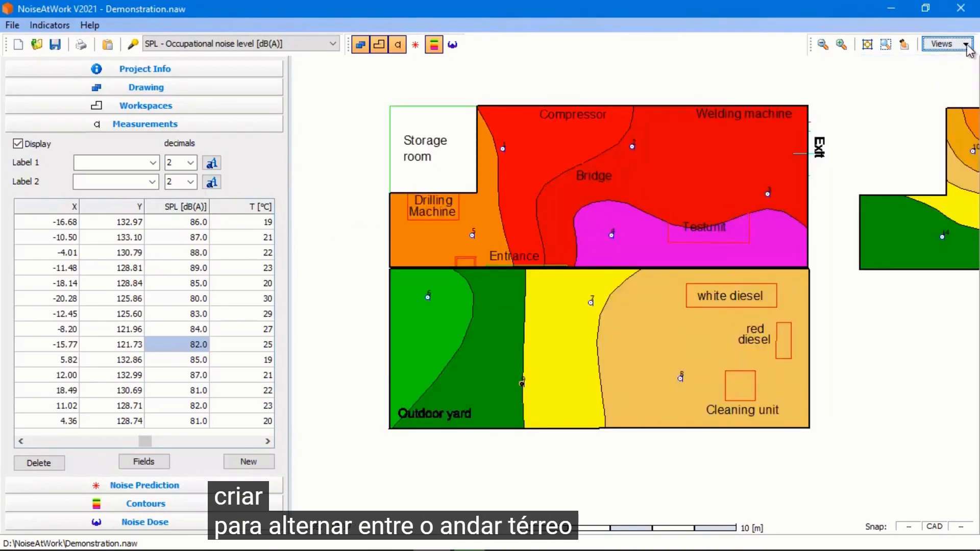
Switch to the First floor view and return to the Ground floor view
click(966, 45)
click(935, 79)
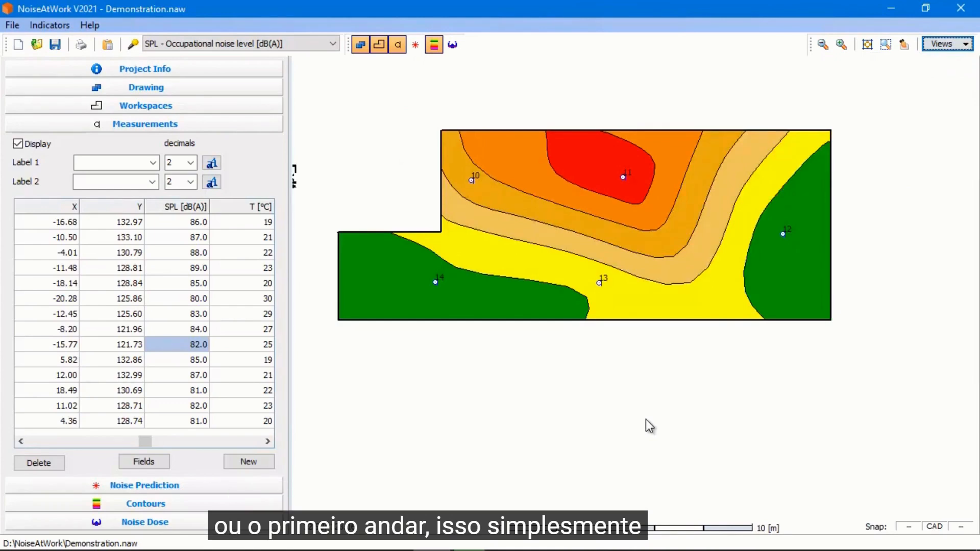
scroll(552, 391, down, 1)
drag(490, 376, 792, 346)
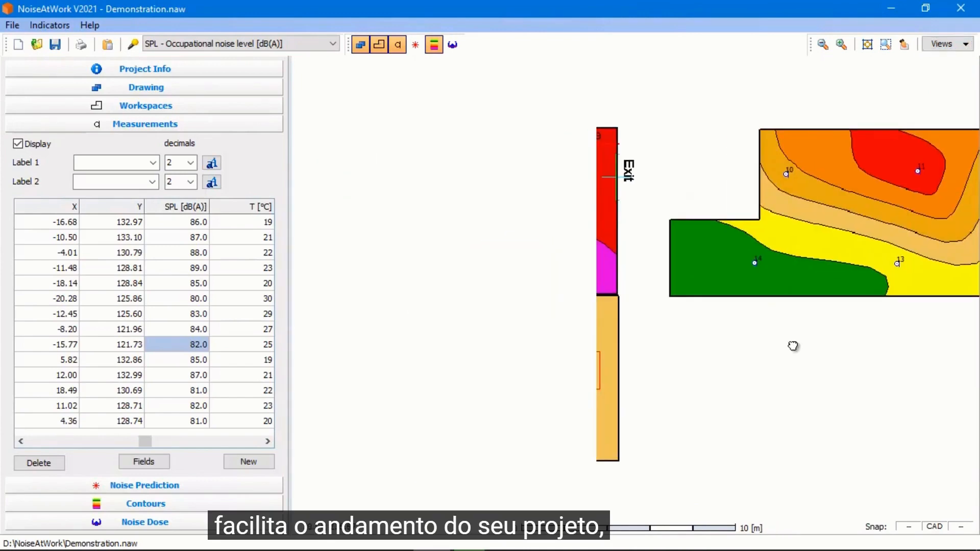
click(945, 44)
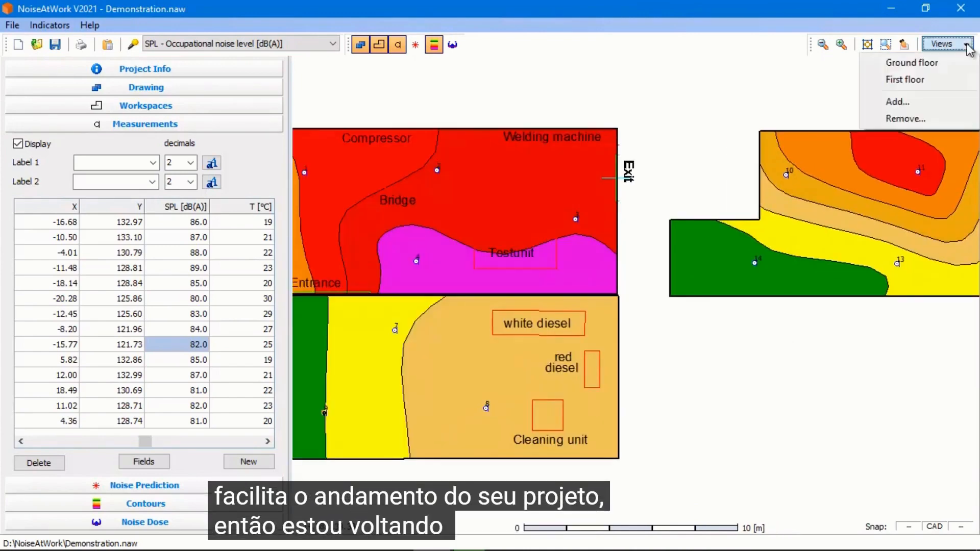
click(918, 62)
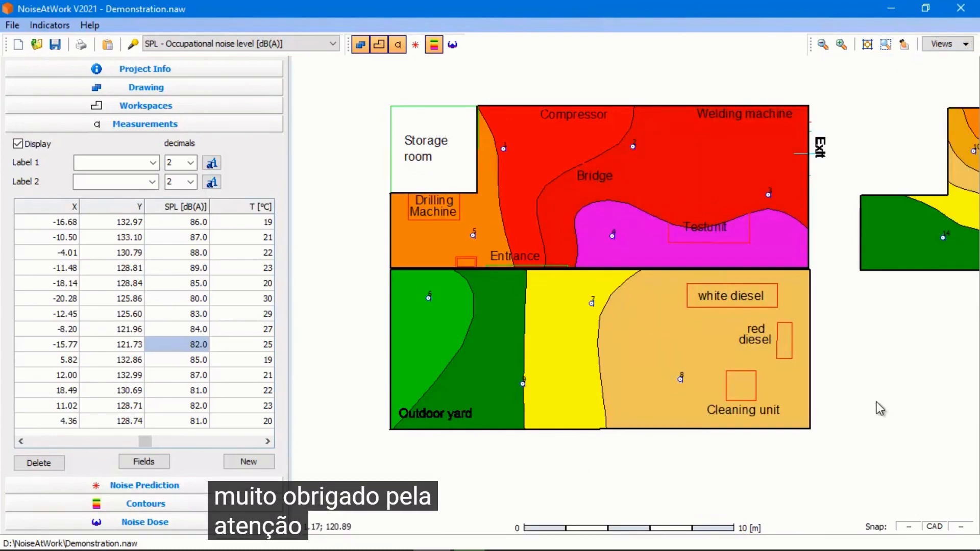
Print the ground floor view to the clipboard with legend and preserved aspect ratio at a width of 2000 pixels
key(F10)
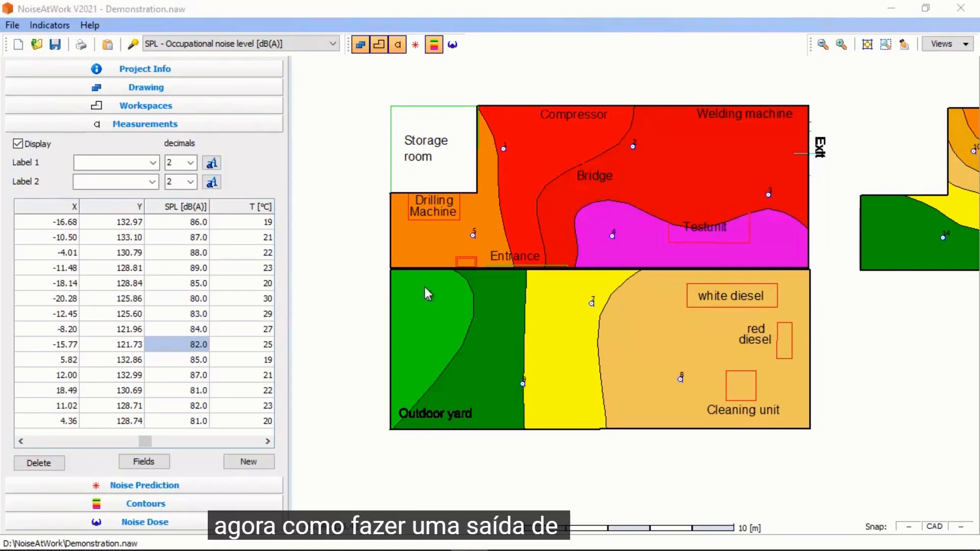
click(12, 25)
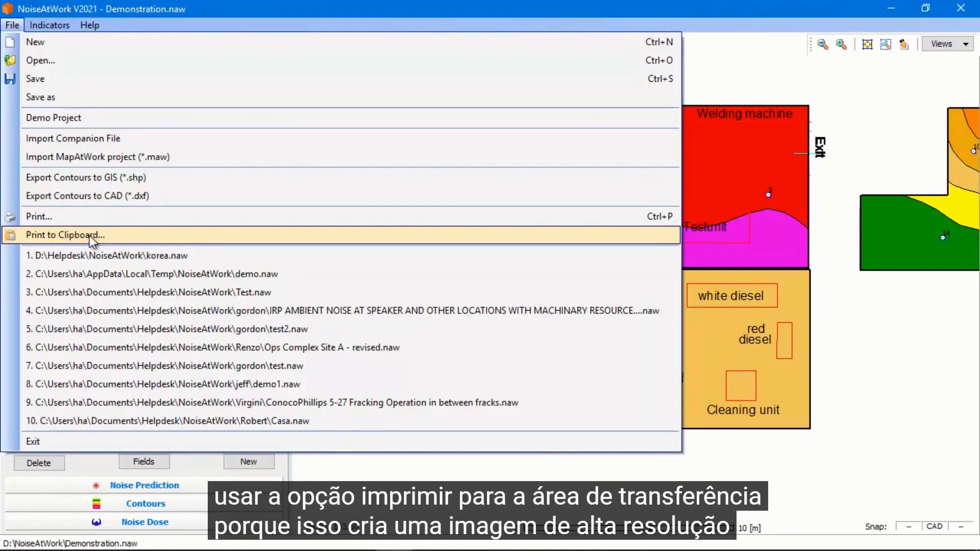
click(89, 234)
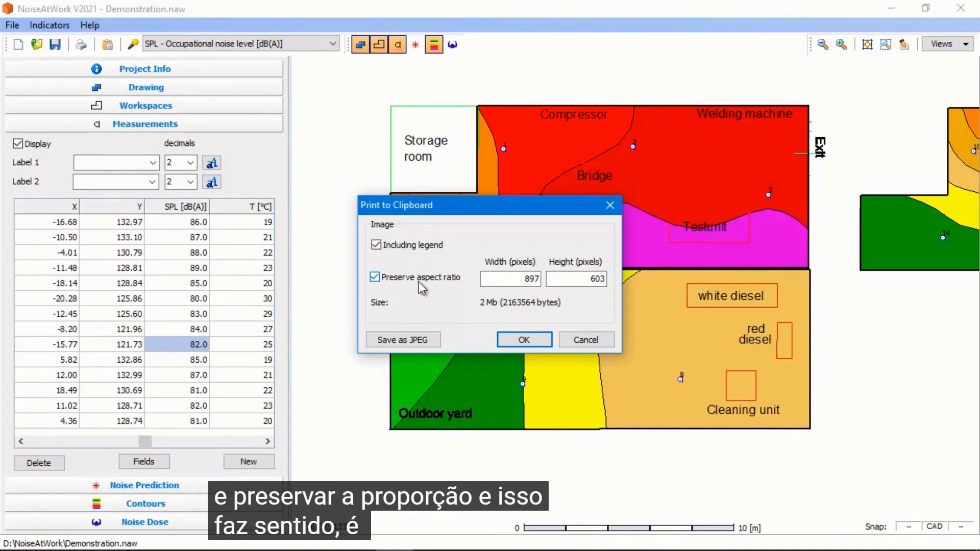
click(489, 281)
double_click(526, 279)
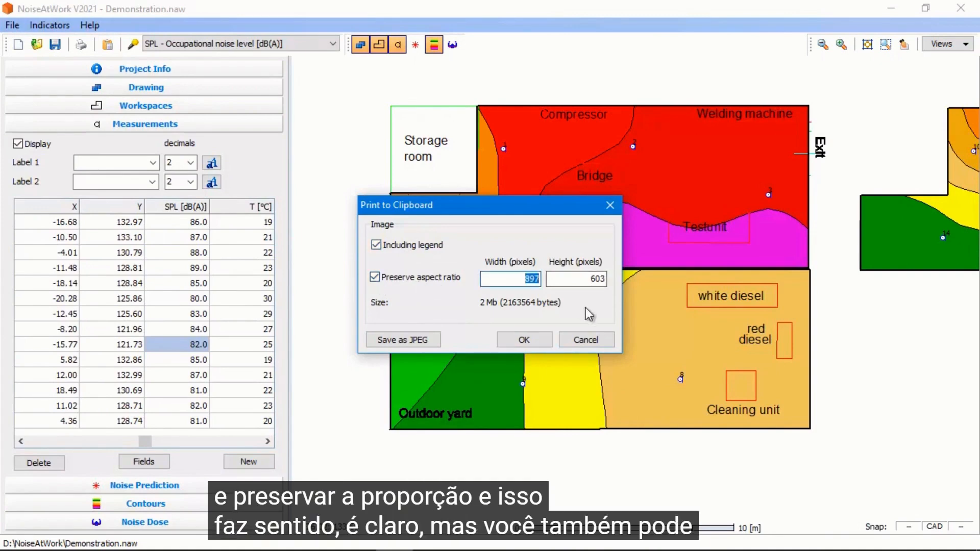
text(2000)
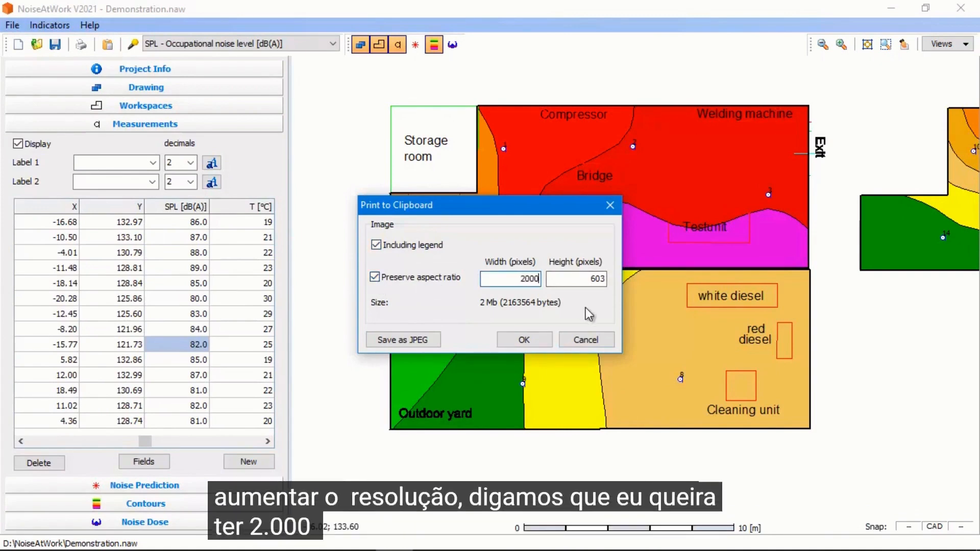
key(Tab)
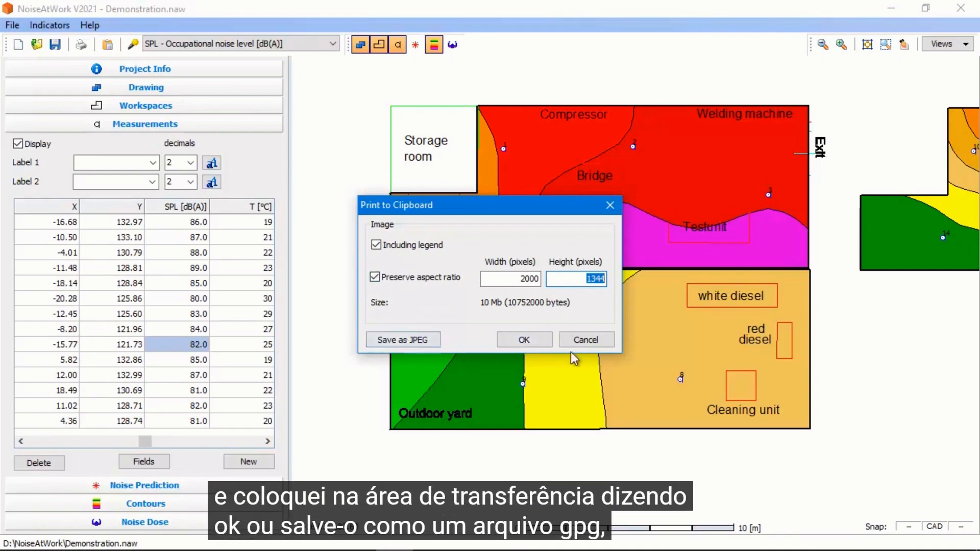
click(525, 339)
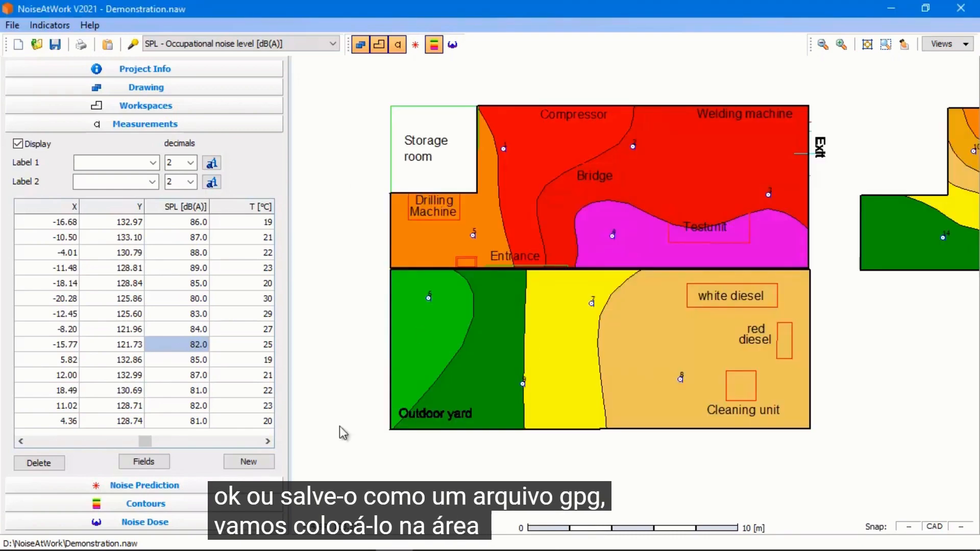
Open a blank Word document and paste the copied plan image into it
mouse_move(301, 547)
click(143, 544)
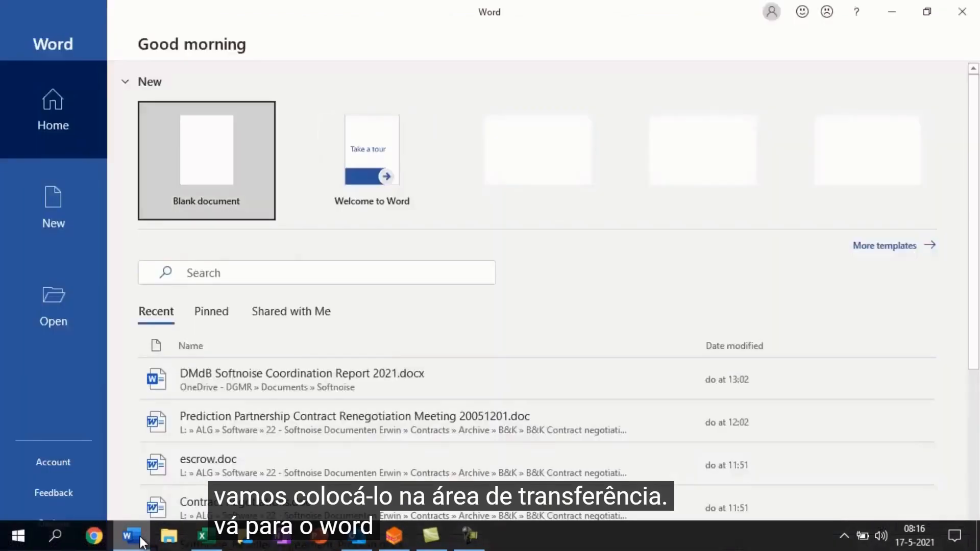
click(210, 170)
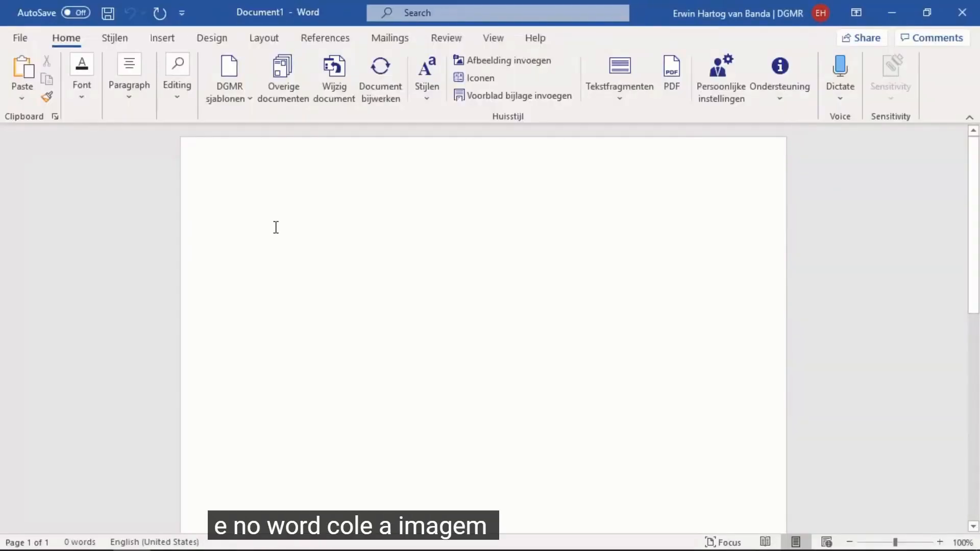
key(ctrl+v)
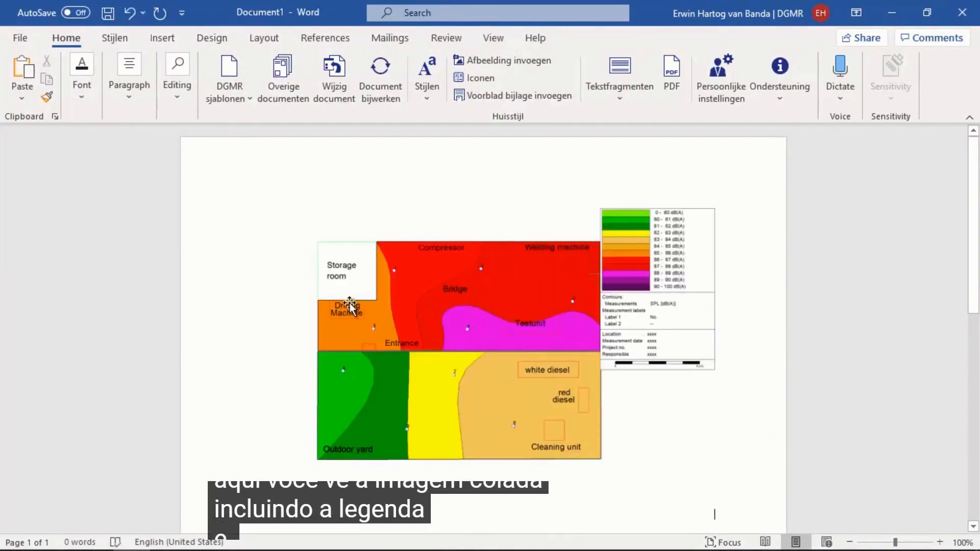
Zoom in on the pasted image to inspect its resolution, then switch back to NoiseAtWork
ctrl+scroll(350, 305, up, 12)
ctrl+scroll(357, 348, up, 13)
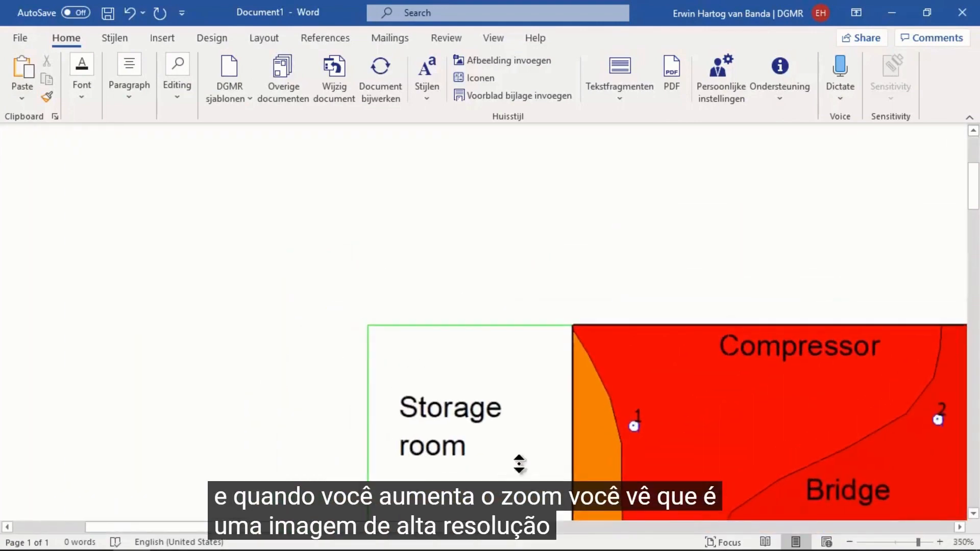
scroll(518, 461, down, 5)
scroll(518, 461, up, 4)
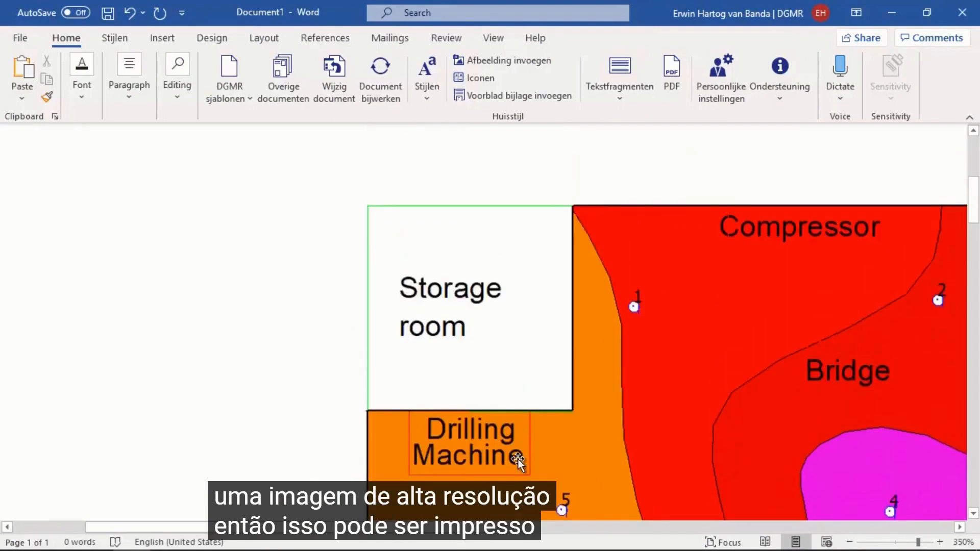
ctrl+scroll(509, 389, down, 20)
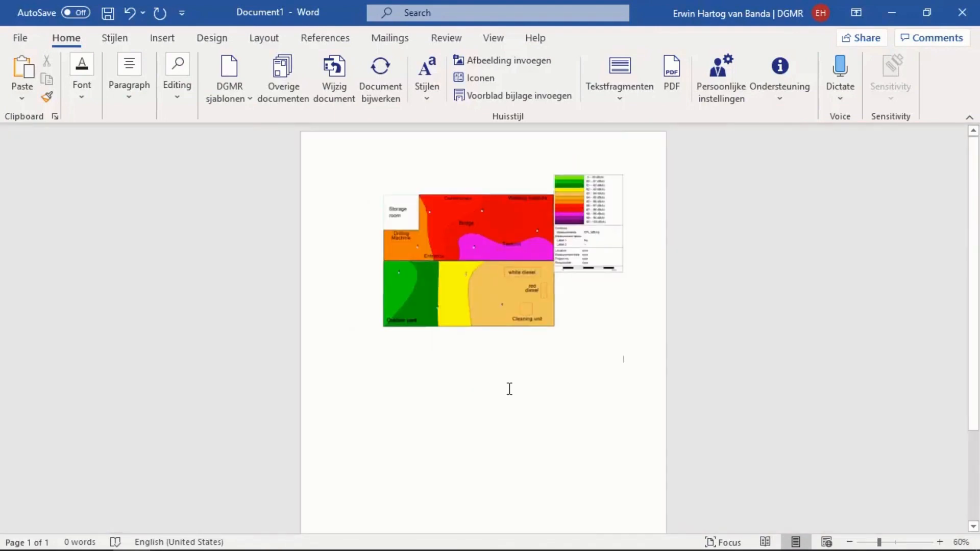
key(alt+Tab)
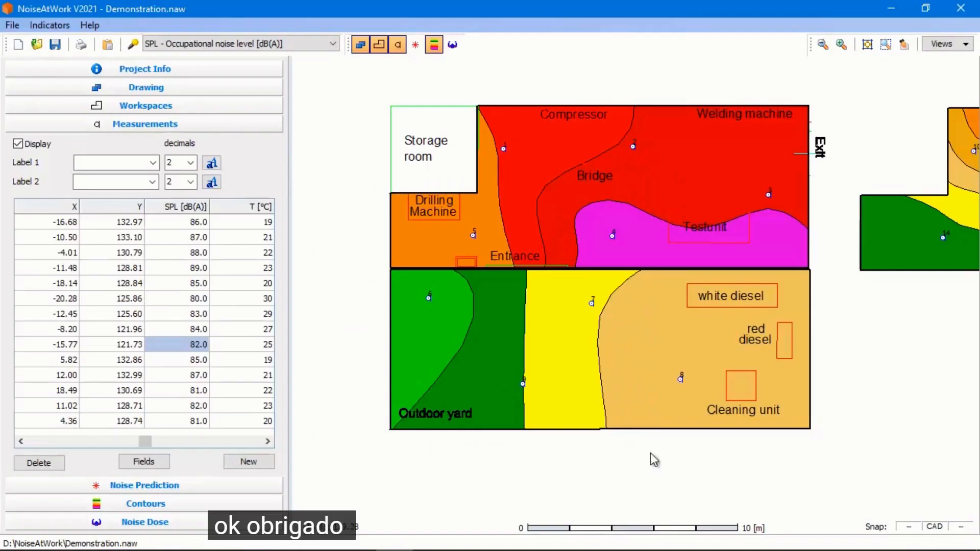